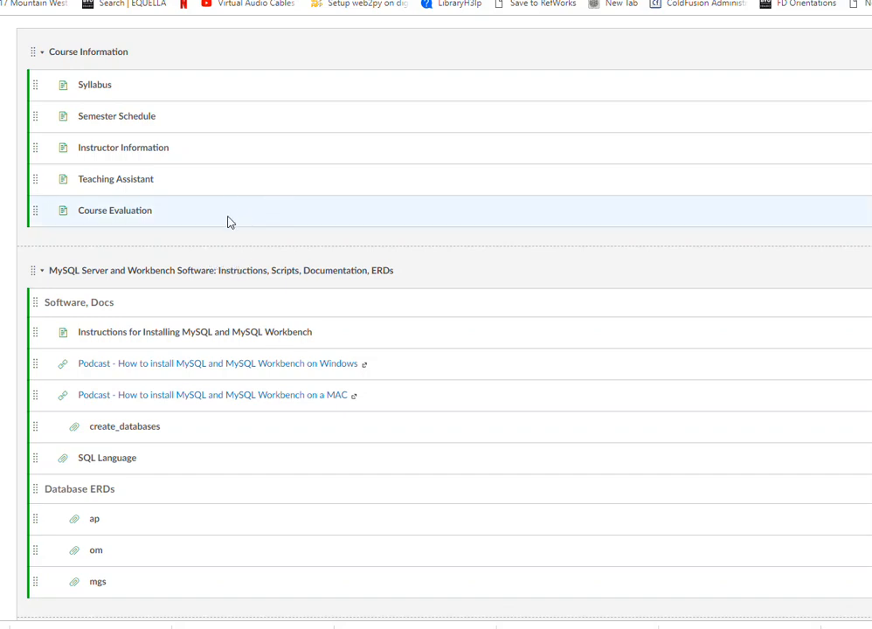
Open the LDSWard spreadsheet from the Week 02 class activities to view its ward member columns.
{"action": "scroll", "coordinate": [227, 222], "scroll_direction": "up", "scroll_amount": 1}
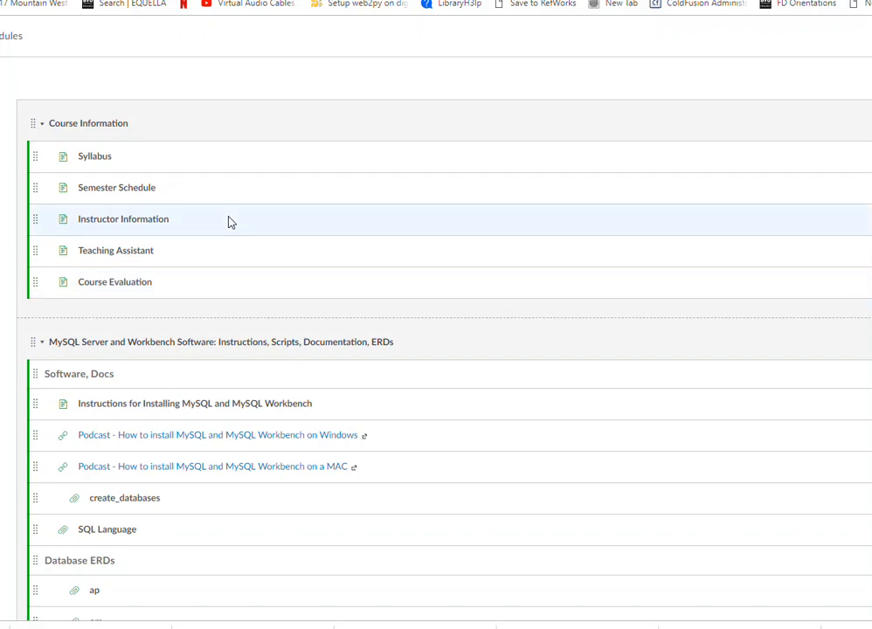
{"action": "scroll", "coordinate": [232, 229], "scroll_direction": "down", "scroll_amount": 9}
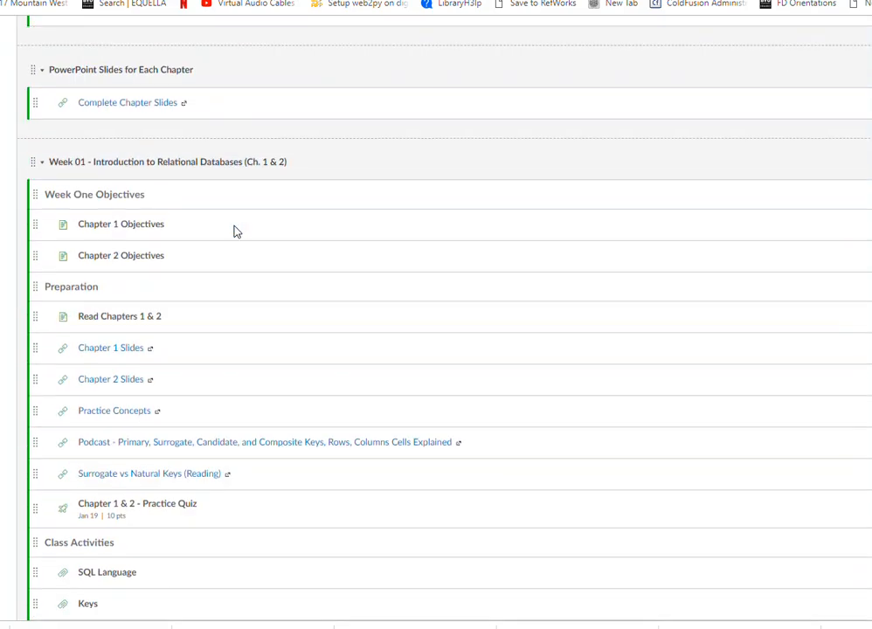
{"action": "scroll", "coordinate": [234, 231], "scroll_direction": "down", "scroll_amount": 12}
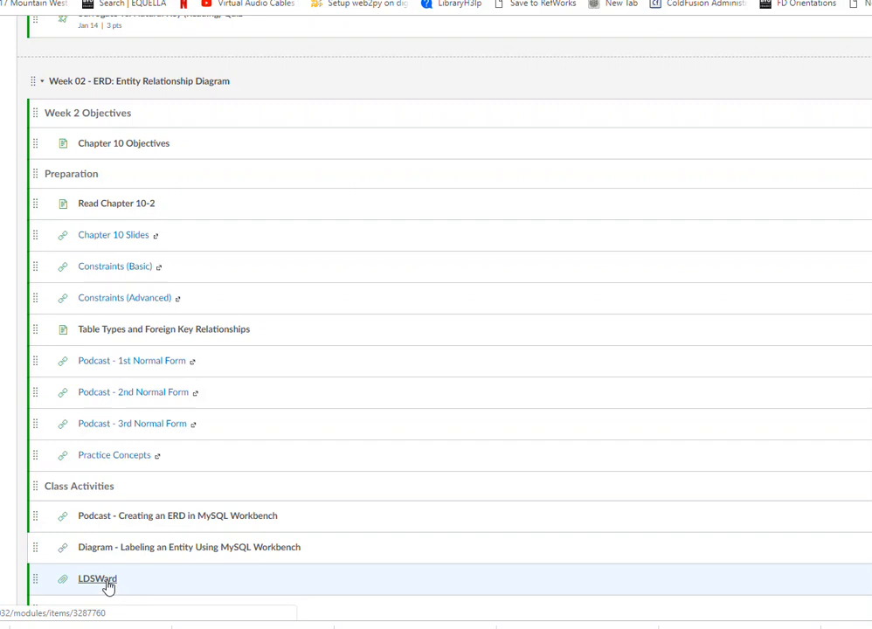
{"action": "left_click", "coordinate": [107, 587]}
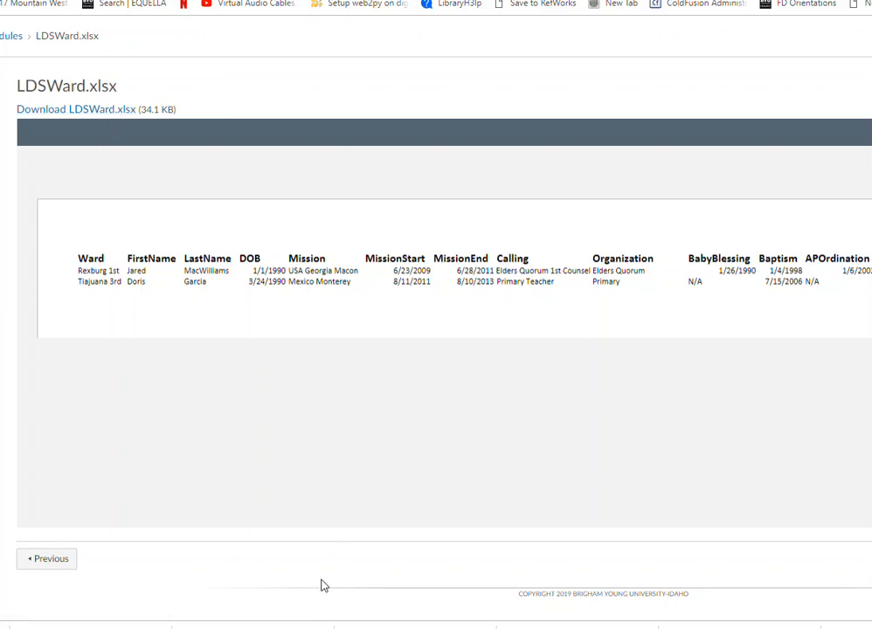
Switch to MySQL Workbench, create a new model without saving the pending changes, and add an EER diagram.
{"action": "key", "text": "alt+Tab"}
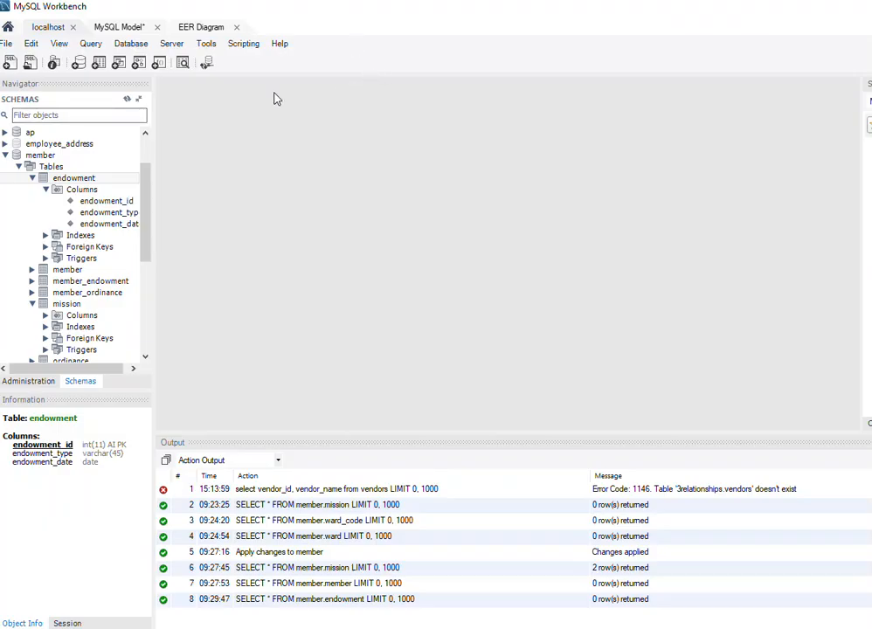
{"action": "left_click", "coordinate": [8, 43]}
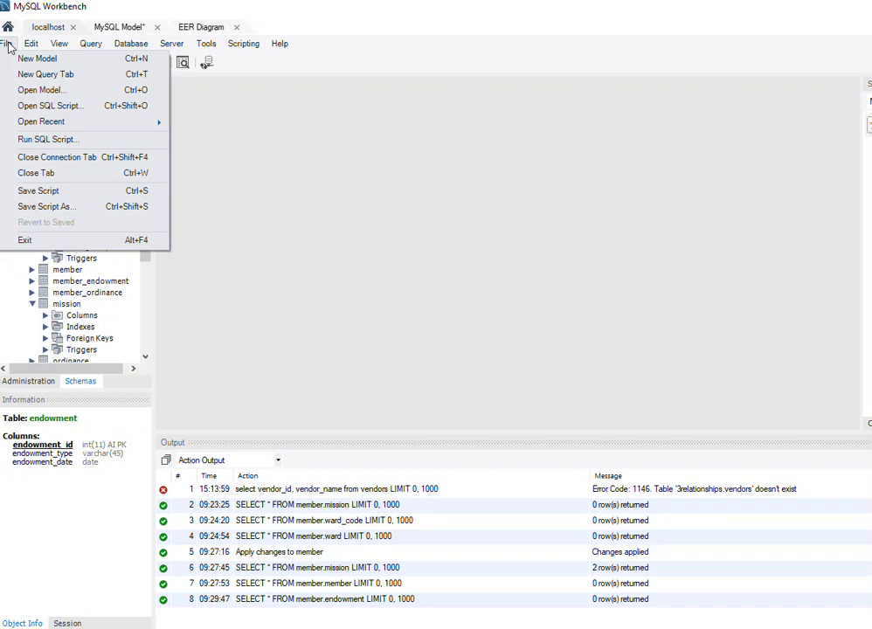
{"action": "left_click", "coordinate": [37, 58]}
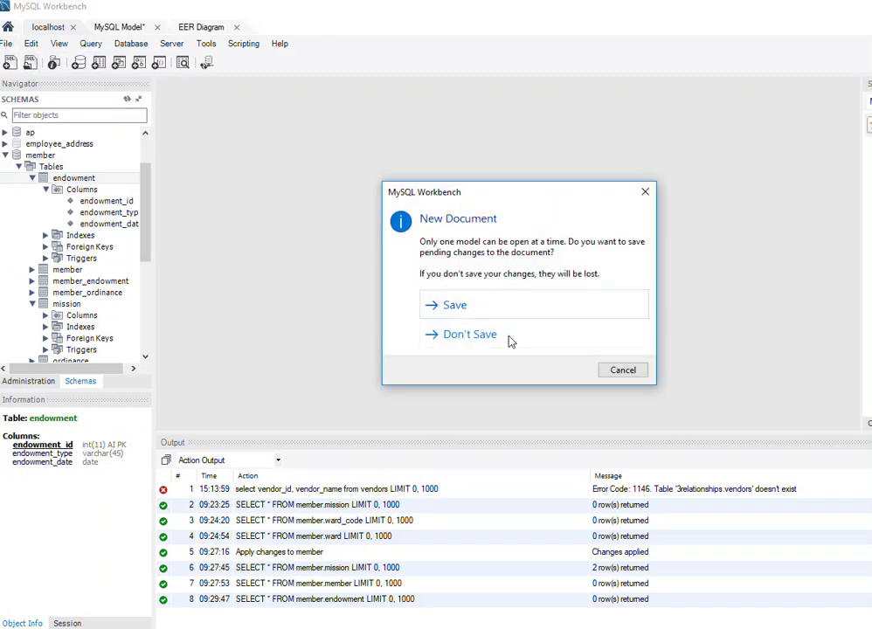
{"action": "left_click", "coordinate": [485, 341]}
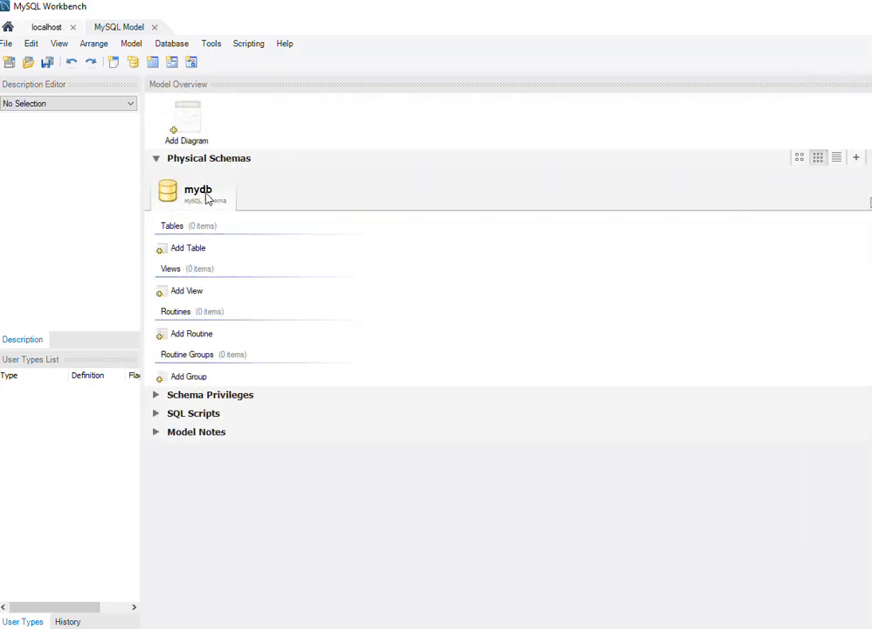
{"action": "double_click", "coordinate": [188, 119]}
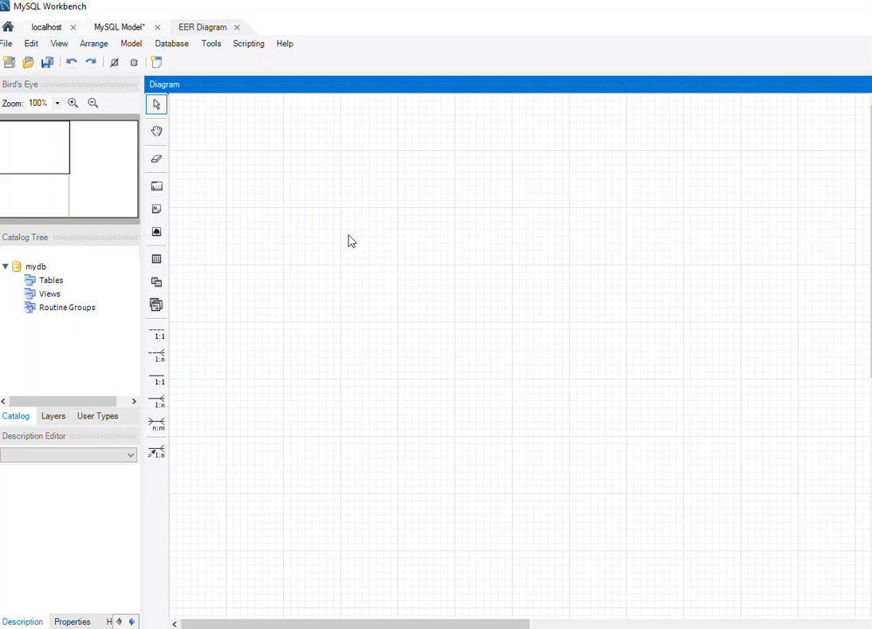
Place a new table in the upper-left area of the diagram canvas and name it member.
{"action": "left_click", "coordinate": [156, 261]}
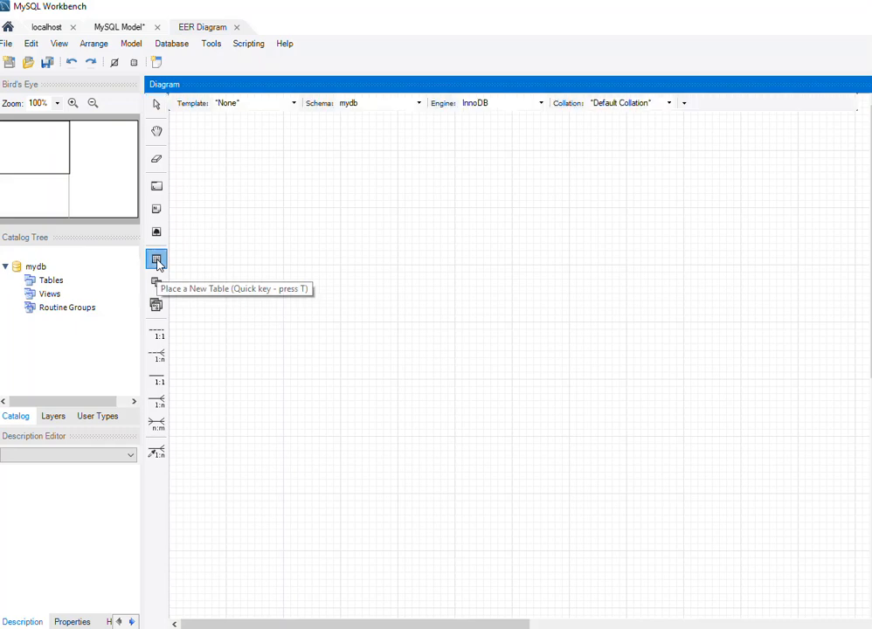
{"action": "left_click", "coordinate": [266, 199]}
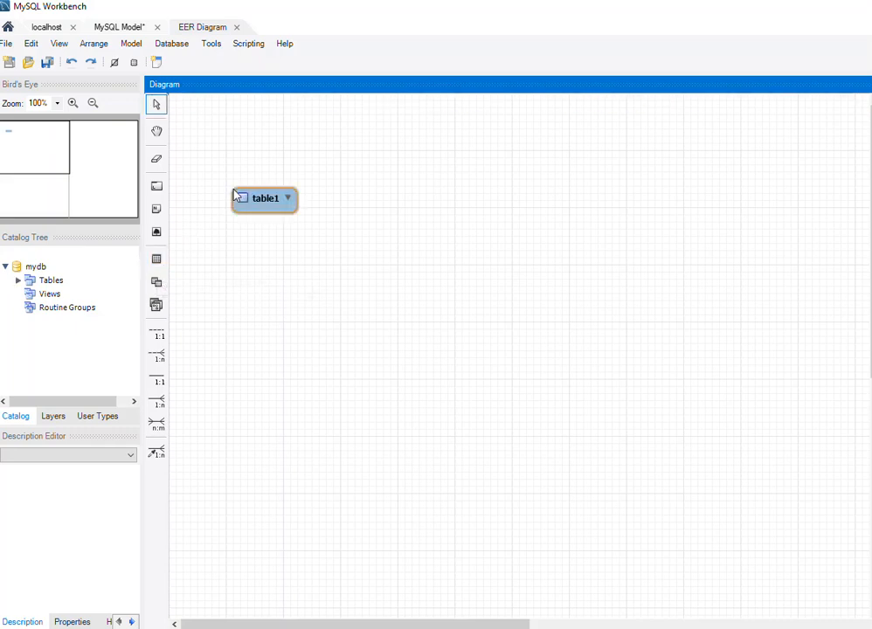
{"action": "right_click", "coordinate": [265, 203]}
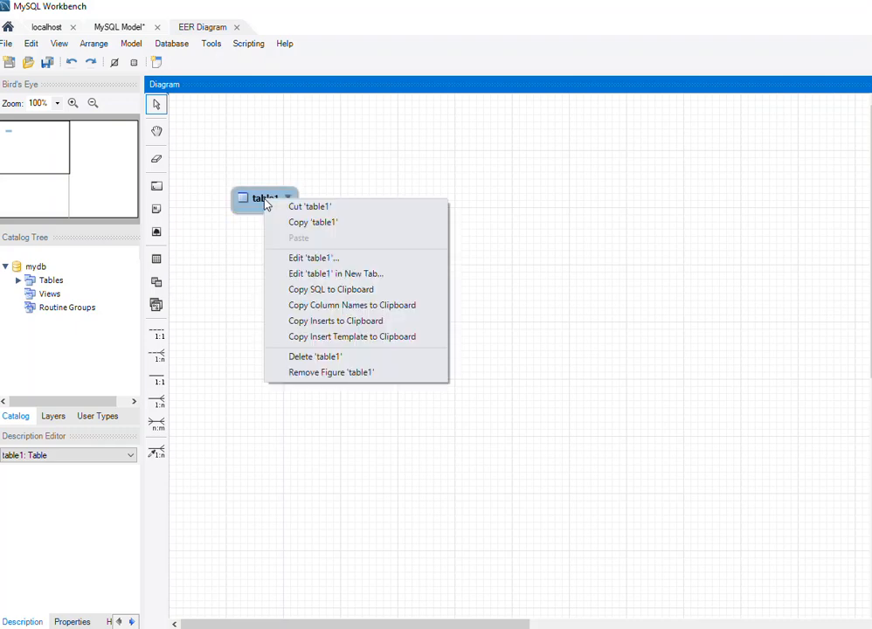
{"action": "left_click", "coordinate": [337, 259]}
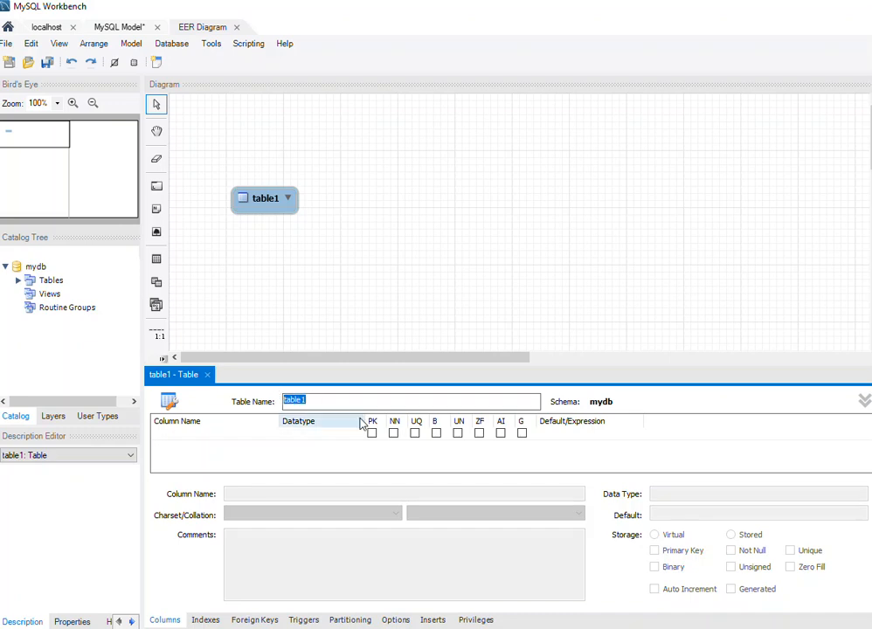
{"action": "type", "text": "member"}
Add an INT column member_id to the member table as primary key, not null, unique and auto-increment.
{"action": "double_click", "coordinate": [197, 437]}
{"action": "type", "text": "member_id"}
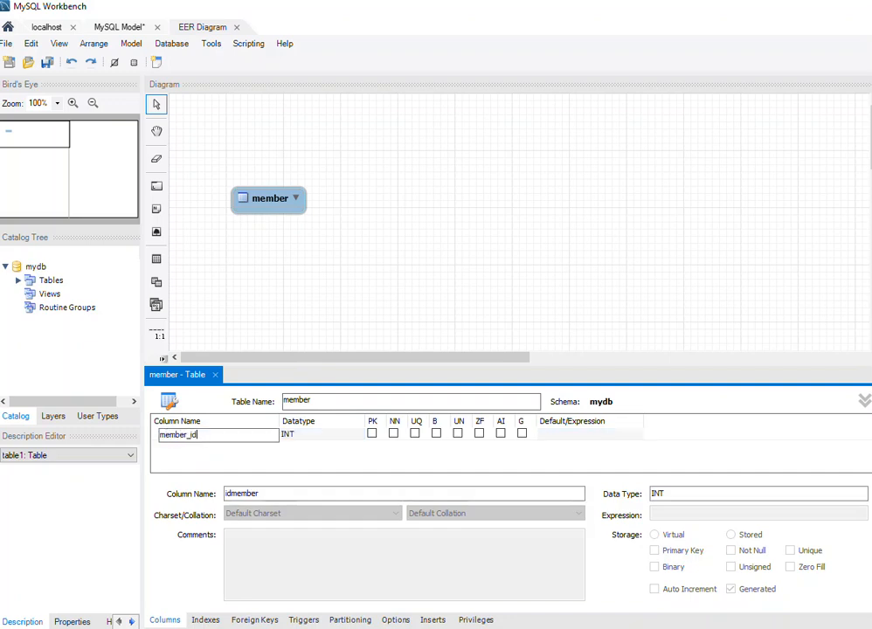
{"action": "left_click", "coordinate": [374, 434]}
{"action": "left_click", "coordinate": [372, 434]}
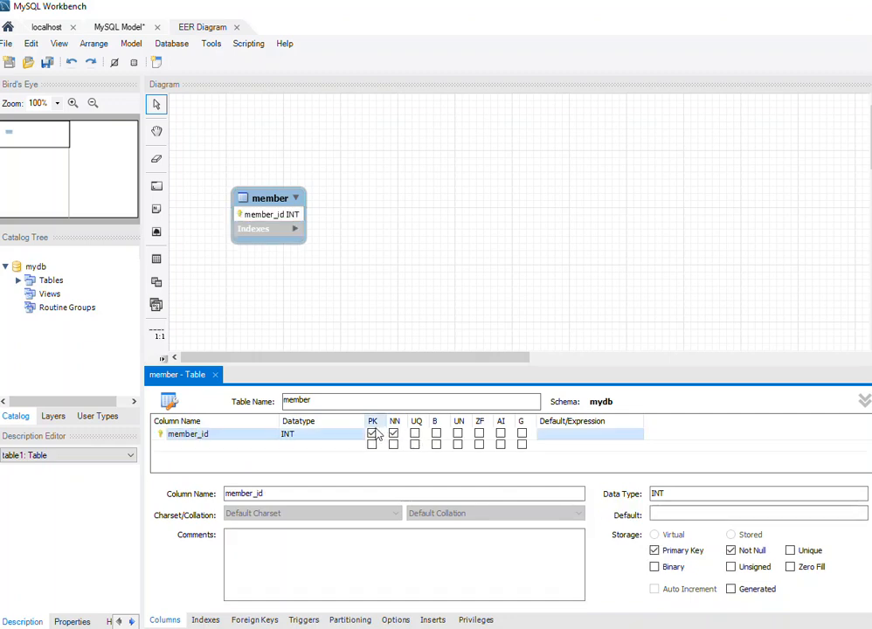
{"action": "left_click", "coordinate": [415, 434]}
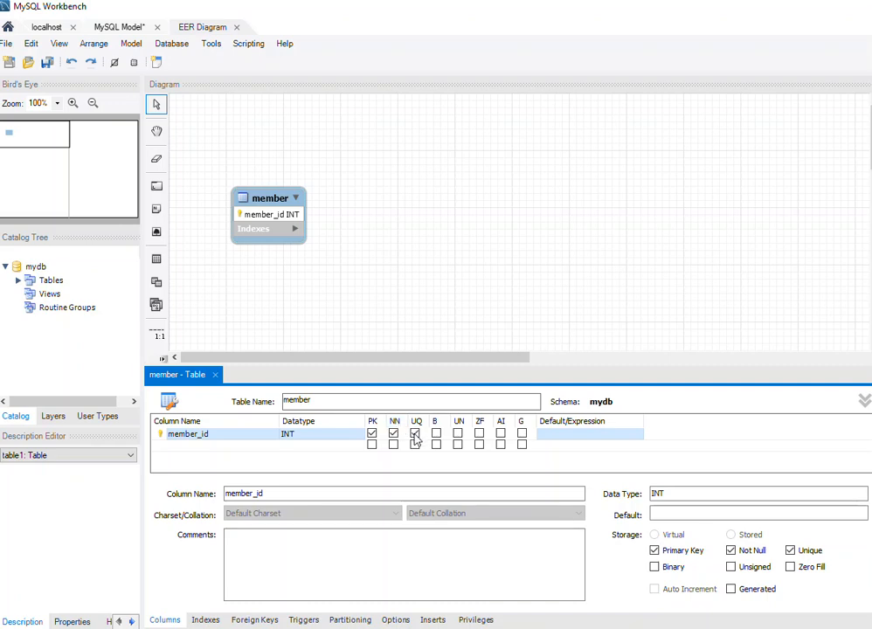
{"action": "left_click", "coordinate": [501, 435]}
Add a first_name column of type VARCHAR(45) to the member table and make it not null.
{"action": "double_click", "coordinate": [200, 446]}
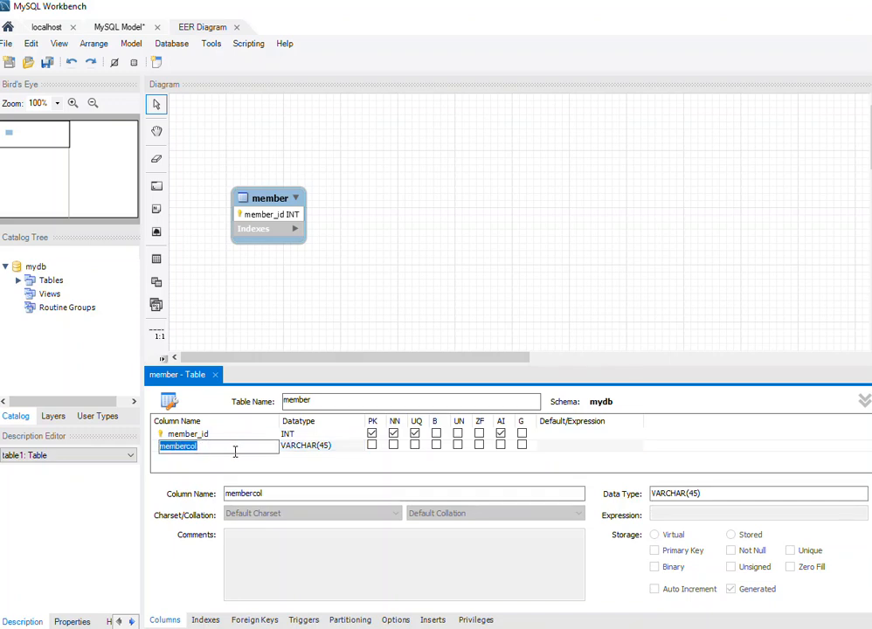
{"action": "type", "text": "first_a"}
{"action": "key", "text": "BackSpace"}
{"action": "type", "text": "name"}
{"action": "left_click", "coordinate": [395, 446]}
Add a last_name column of type VARCHAR(45) to the member table and make it not null.
{"action": "double_click", "coordinate": [199, 458]}
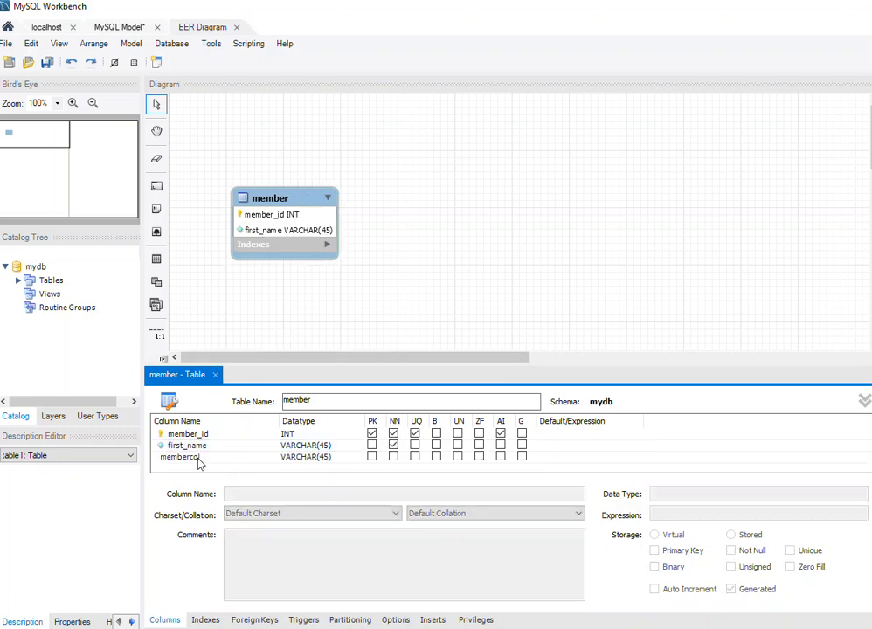
{"action": "type", "text": "lst_name"}
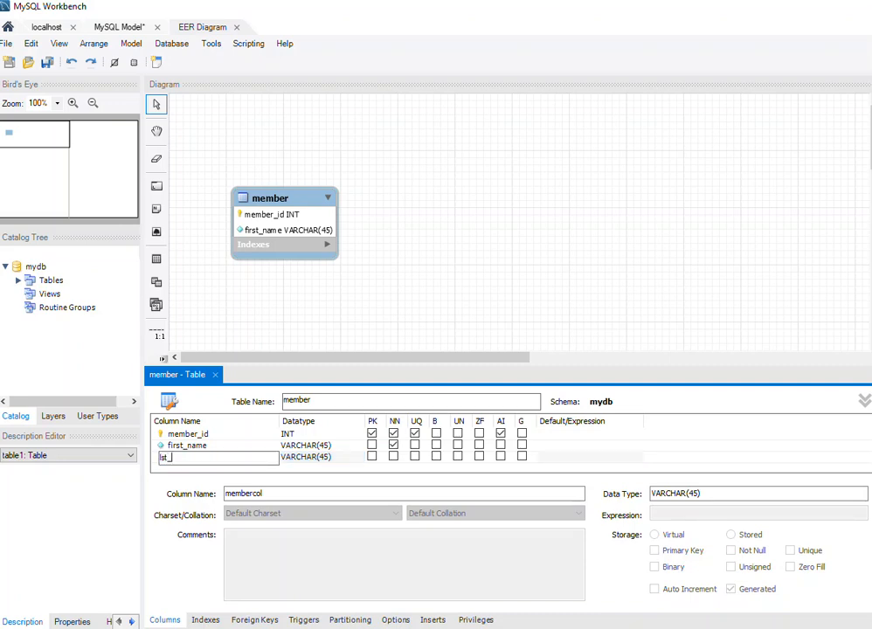
{"action": "key", "text": "Left"}
{"action": "key", "text": "Left"}
{"action": "key", "text": "Left"}
{"action": "key", "text": "Left"}
{"action": "key", "text": "Left"}
{"action": "key", "text": "Left"}
{"action": "type", "text": "a"}
{"action": "left_click", "coordinate": [395, 457]}
Add a birth_date column of type DATE to the member table and make it not null.
{"action": "scroll", "coordinate": [279, 464], "scroll_direction": "down", "scroll_amount": 1}
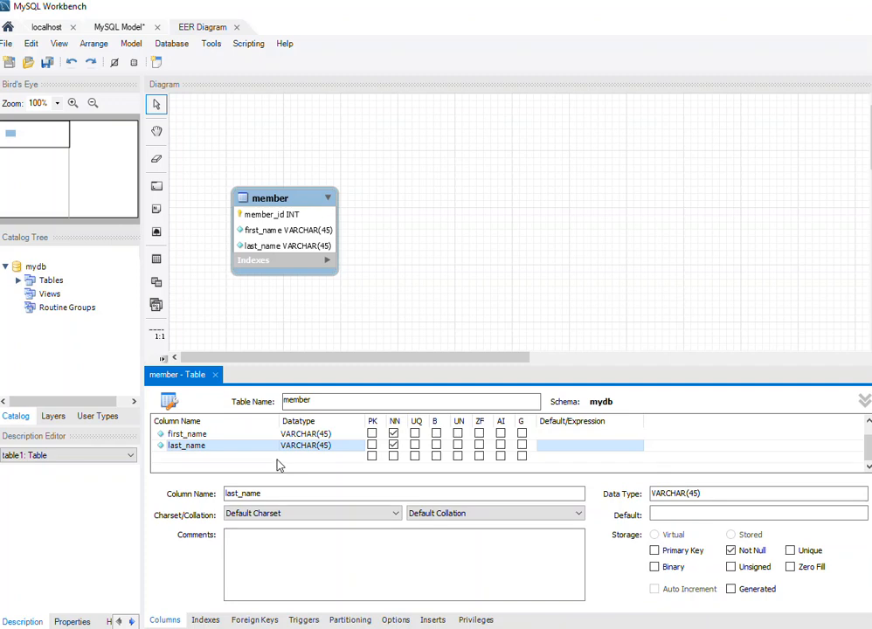
{"action": "left_click", "coordinate": [194, 457]}
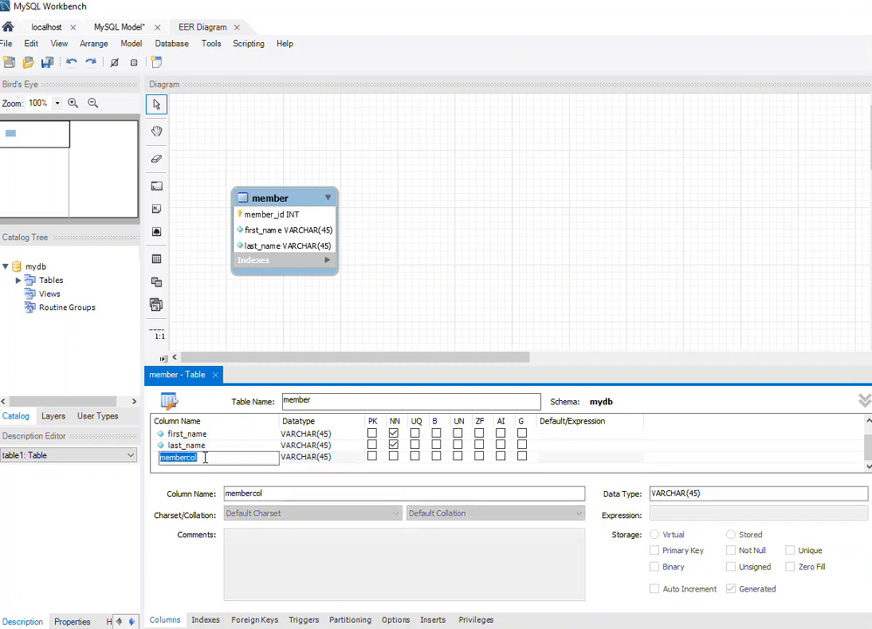
{"action": "type", "text": "birth_date"}
{"action": "left_click", "coordinate": [345, 462]}
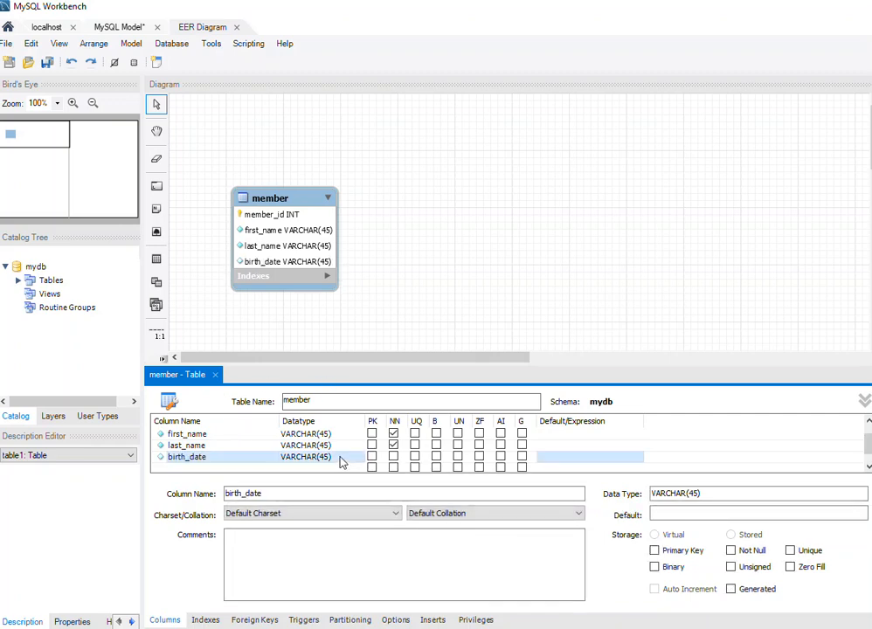
{"action": "left_click", "coordinate": [344, 461]}
{"action": "left_click", "coordinate": [356, 460]}
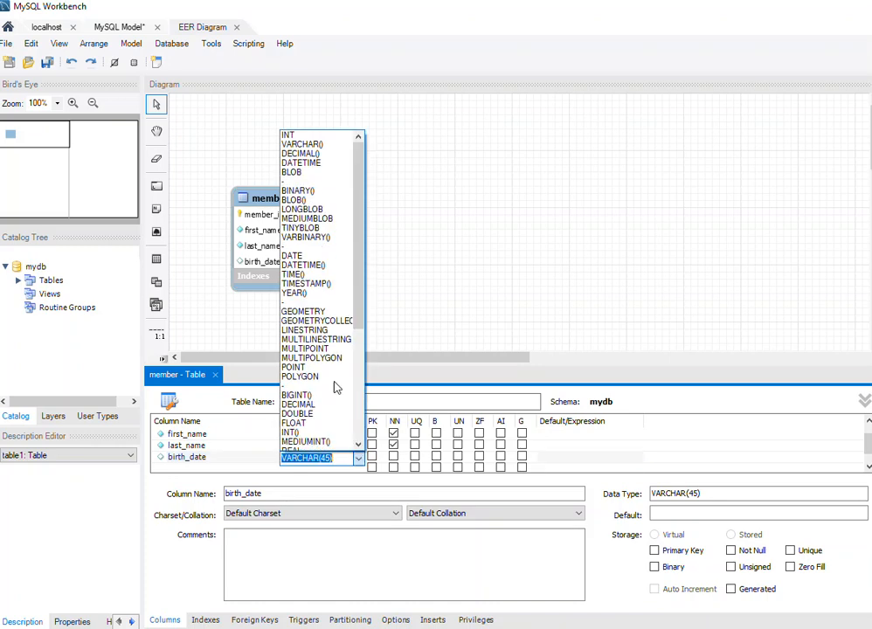
{"action": "left_click", "coordinate": [334, 255]}
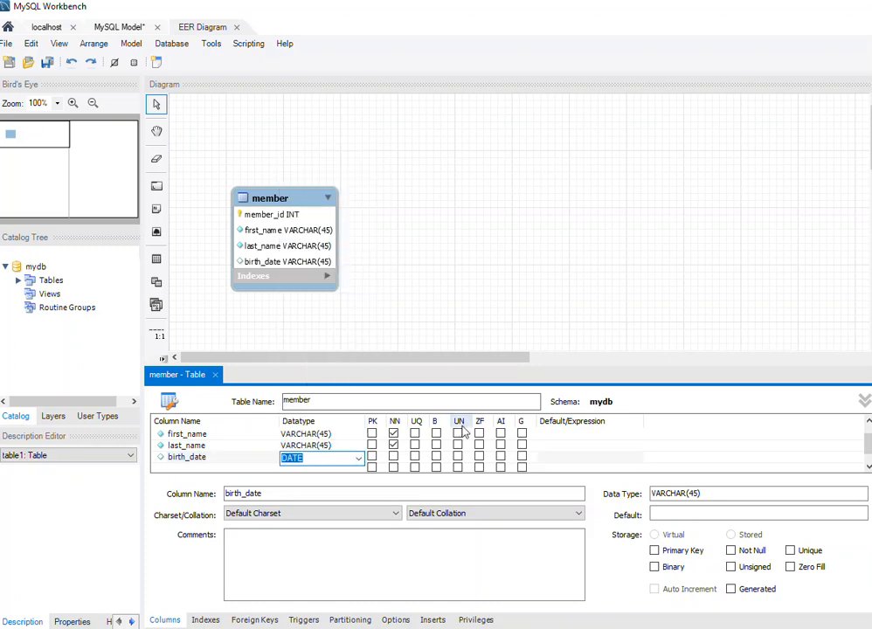
{"action": "left_click", "coordinate": [393, 457]}
{"action": "left_click", "coordinate": [207, 469]}
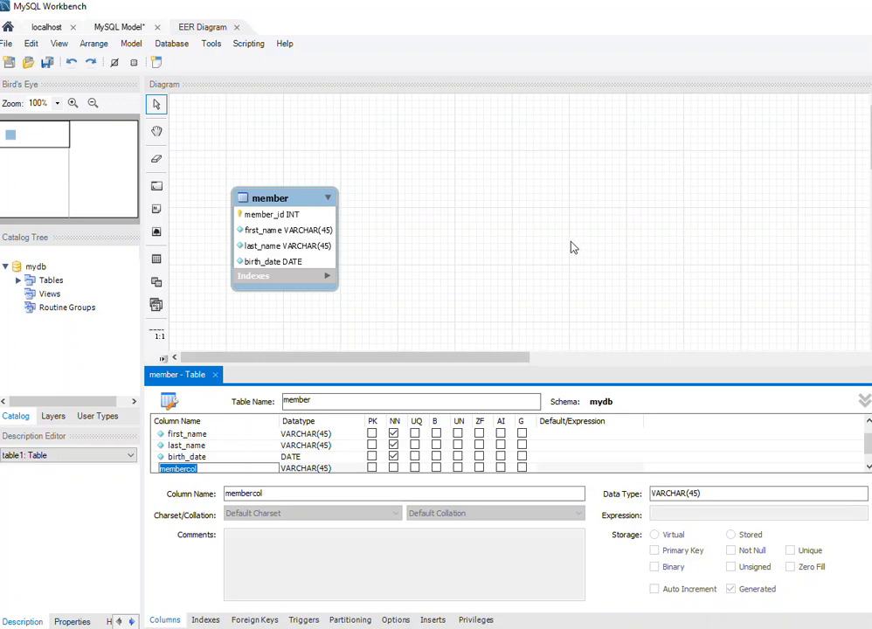
Place a second table on the canvas beside the member table and name it endowment.
{"action": "left_click", "coordinate": [156, 261]}
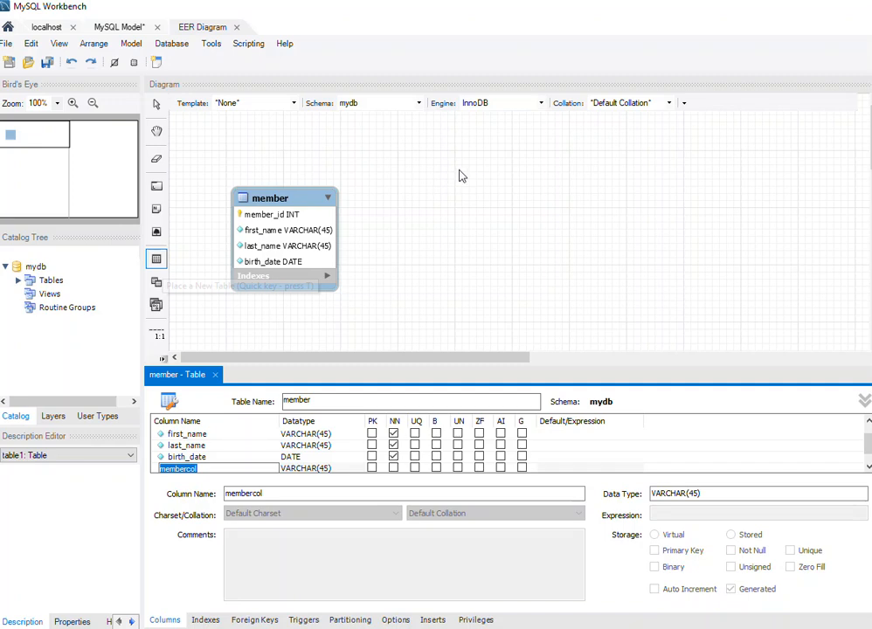
{"action": "left_click", "coordinate": [463, 199]}
{"action": "right_click", "coordinate": [465, 201]}
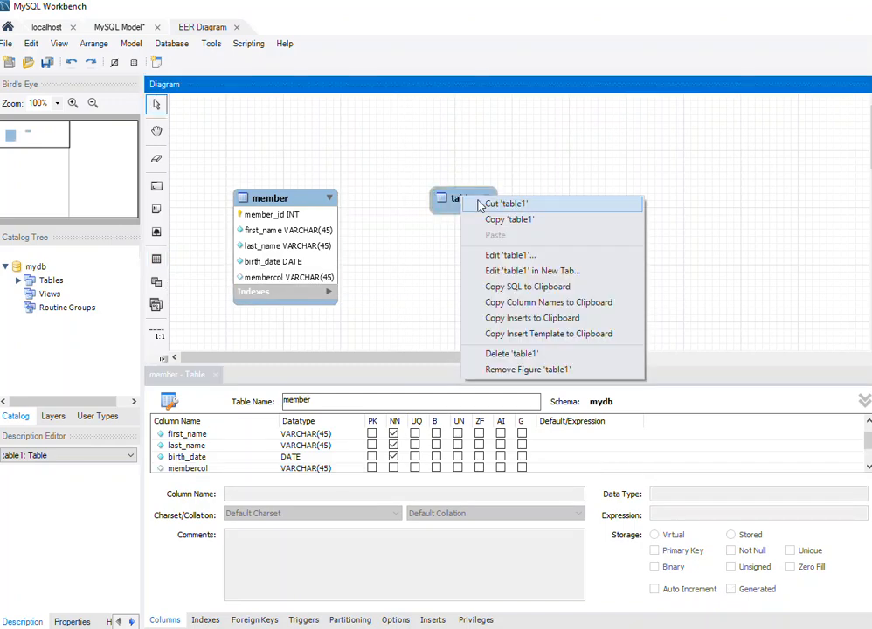
{"action": "left_click", "coordinate": [512, 256]}
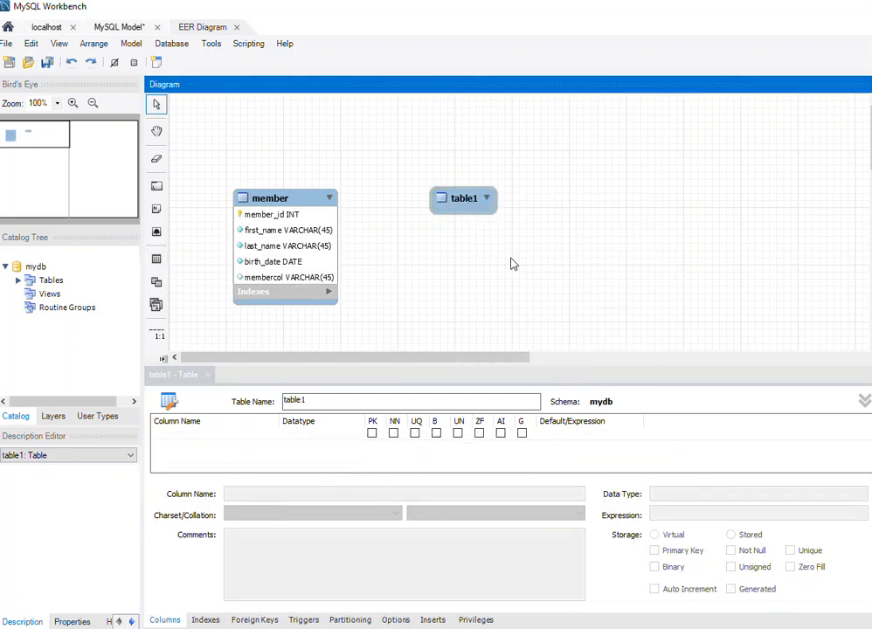
{"action": "double_click", "coordinate": [316, 399]}
{"action": "type", "text": "e"}
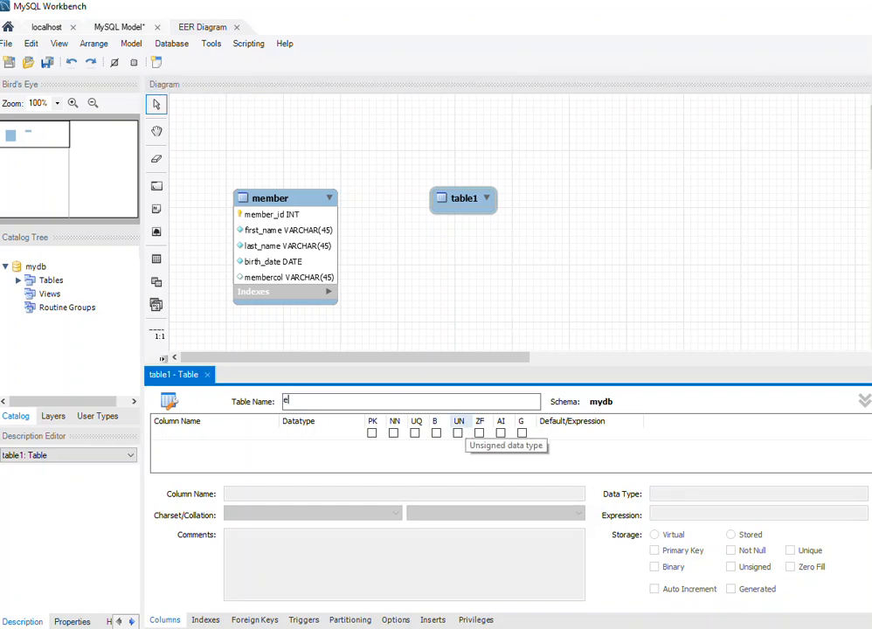
{"action": "type", "text": "ndowment"}
Add an INT column endowment_id to the endowment table as primary key, not null, unique and auto-increment.
{"action": "left_click", "coordinate": [204, 438]}
{"action": "left_click", "coordinate": [204, 436]}
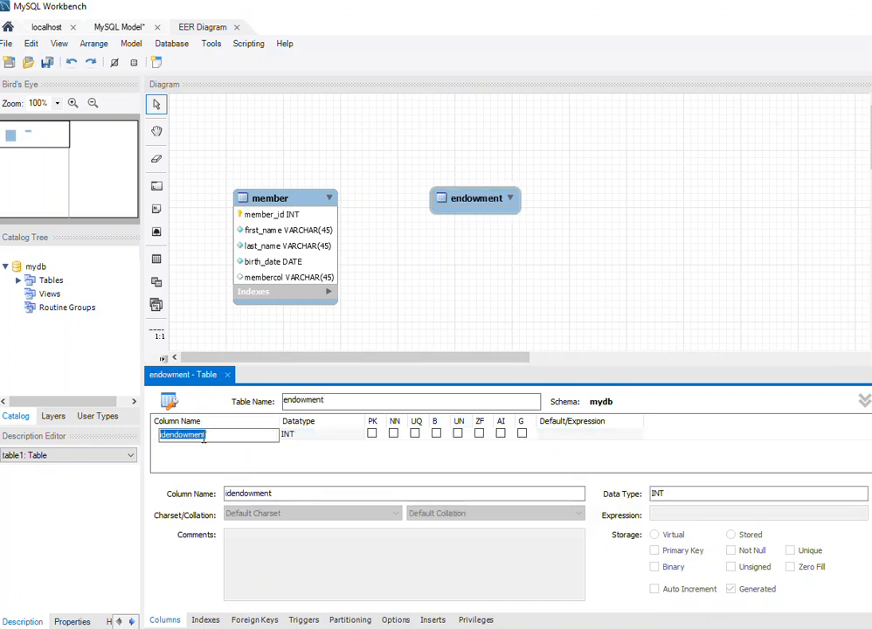
{"action": "type", "text": "endowment_id"}
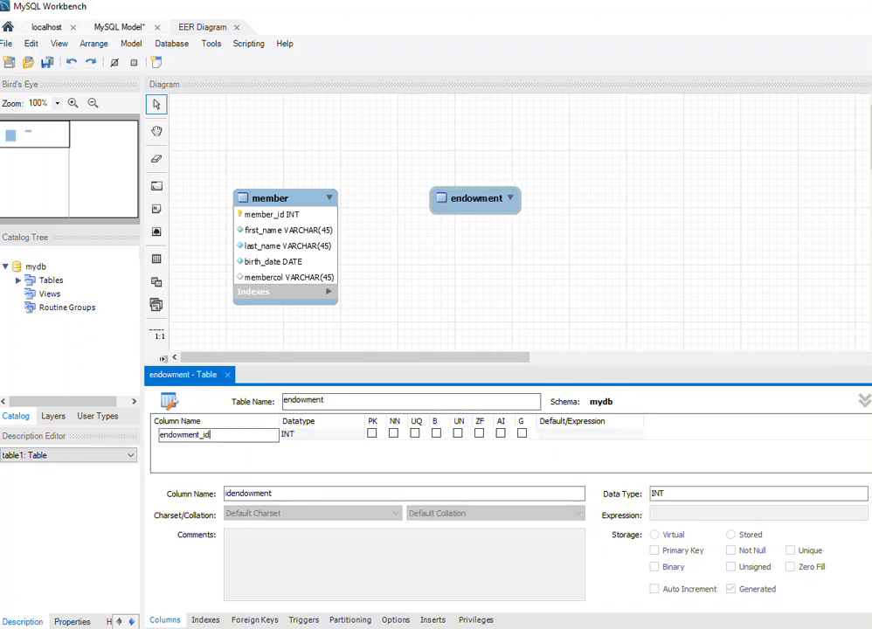
{"action": "left_click", "coordinate": [374, 442]}
{"action": "left_click", "coordinate": [416, 433]}
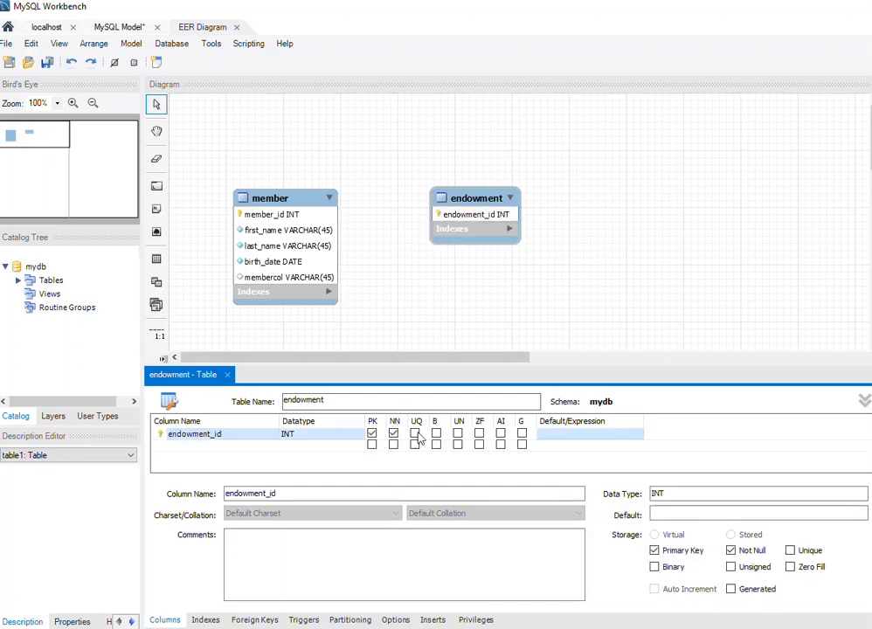
{"action": "left_click", "coordinate": [500, 435]}
Add an endowment_type column of type VARCHAR(45) to the endowment table.
{"action": "double_click", "coordinate": [210, 447]}
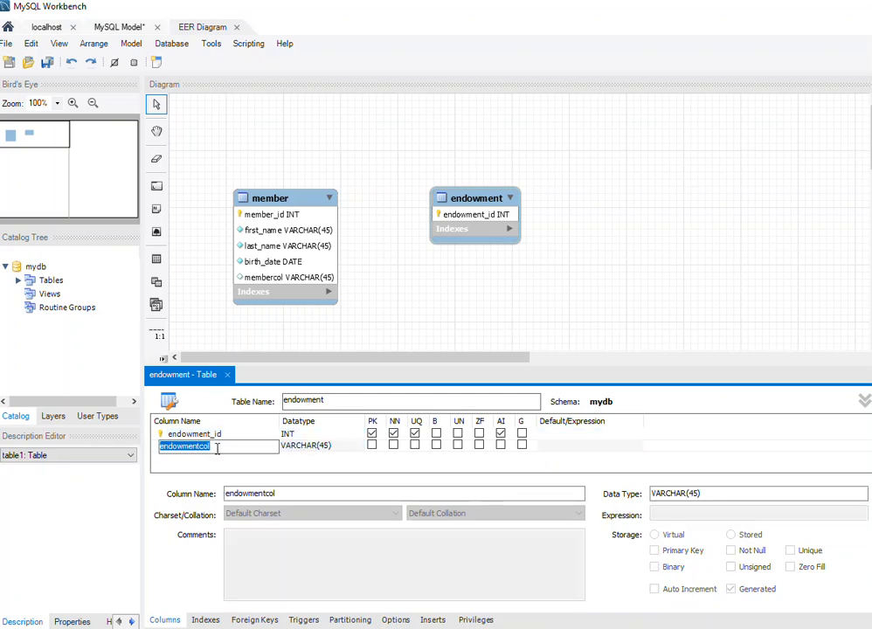
{"action": "type", "text": "end"}
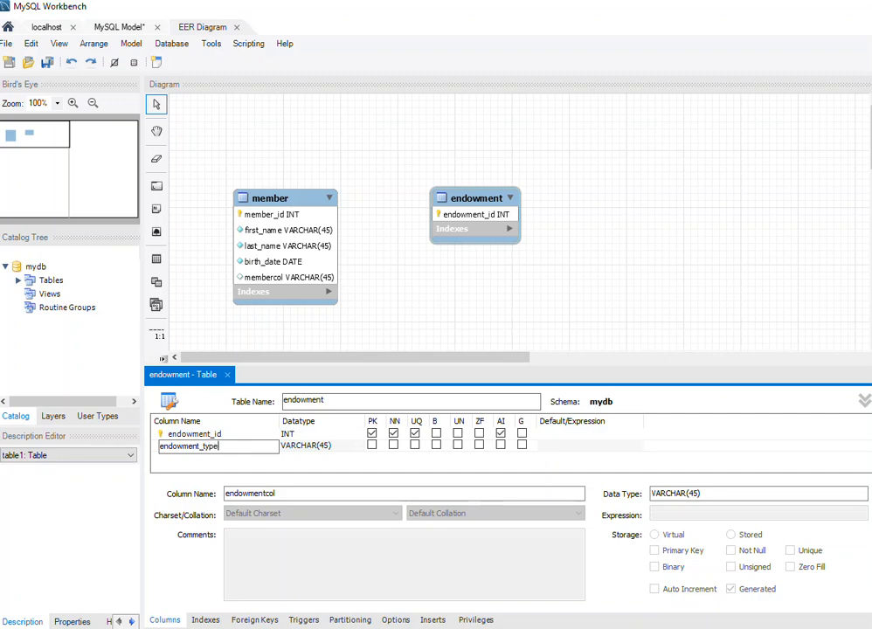
{"action": "left_click", "coordinate": [479, 302]}
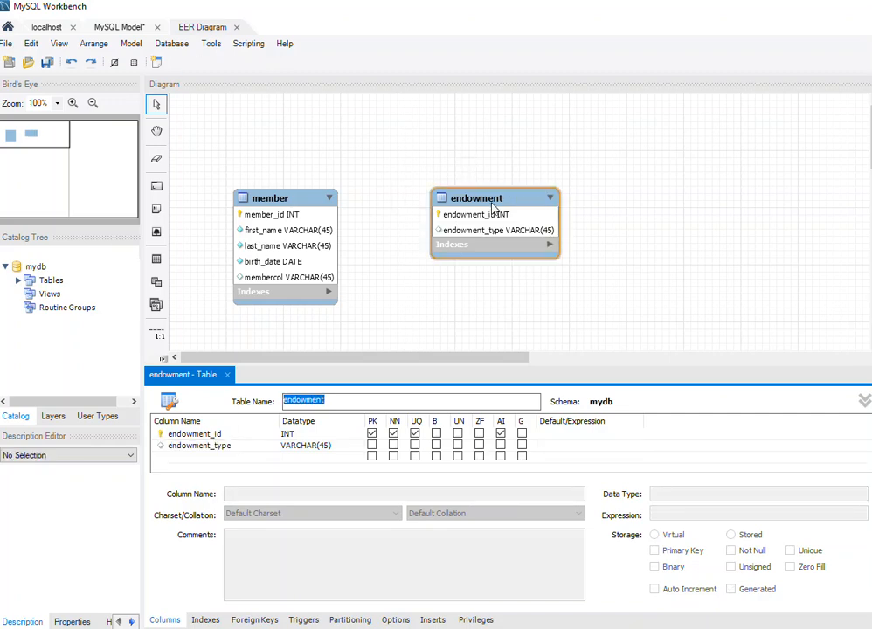
Move the member and endowment tables toward the canvas's upper-left corner, side by side with their tops aligned.
{"action": "left_click_drag", "start_coordinate": [493, 207], "coordinate": [446, 204]}
{"action": "left_click_drag", "start_coordinate": [293, 197], "coordinate": [258, 131]}
{"action": "left_click_drag", "start_coordinate": [450, 212], "coordinate": [414, 146]}
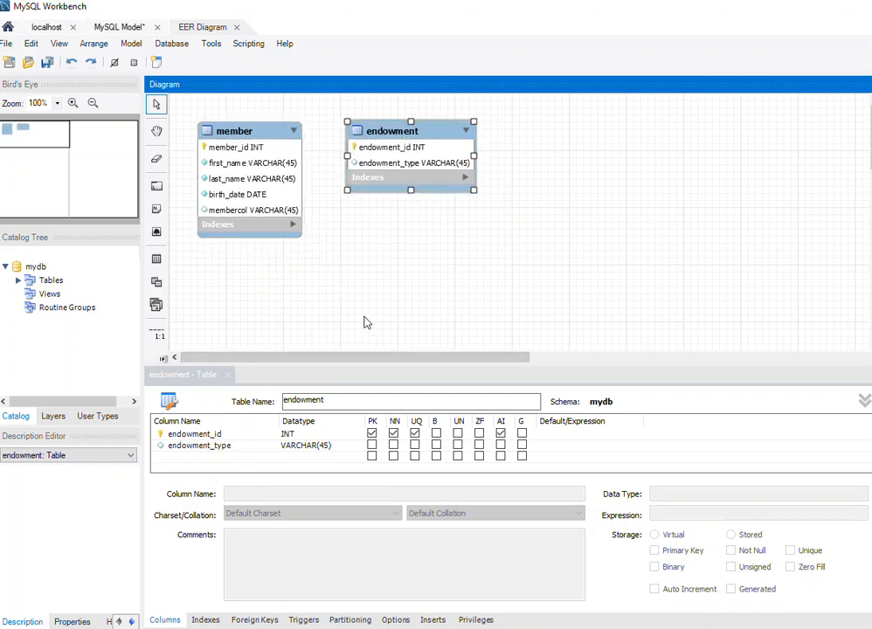
Place a third table on the canvas below the endowment table and name it mission.
{"action": "left_click", "coordinate": [156, 260]}
{"action": "left_click", "coordinate": [390, 253]}
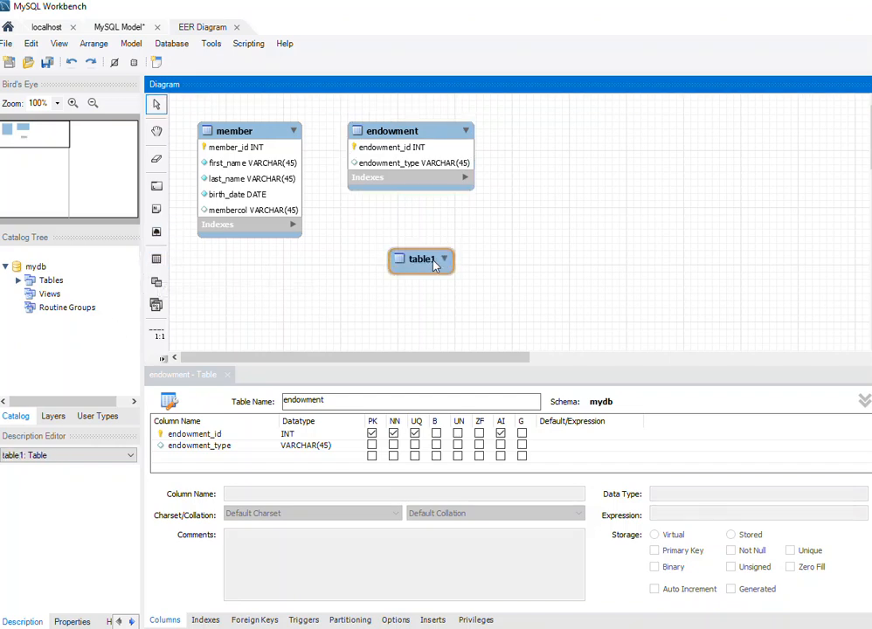
{"action": "right_click", "coordinate": [425, 262]}
{"action": "left_click", "coordinate": [448, 315]}
{"action": "left_click", "coordinate": [250, 438]}
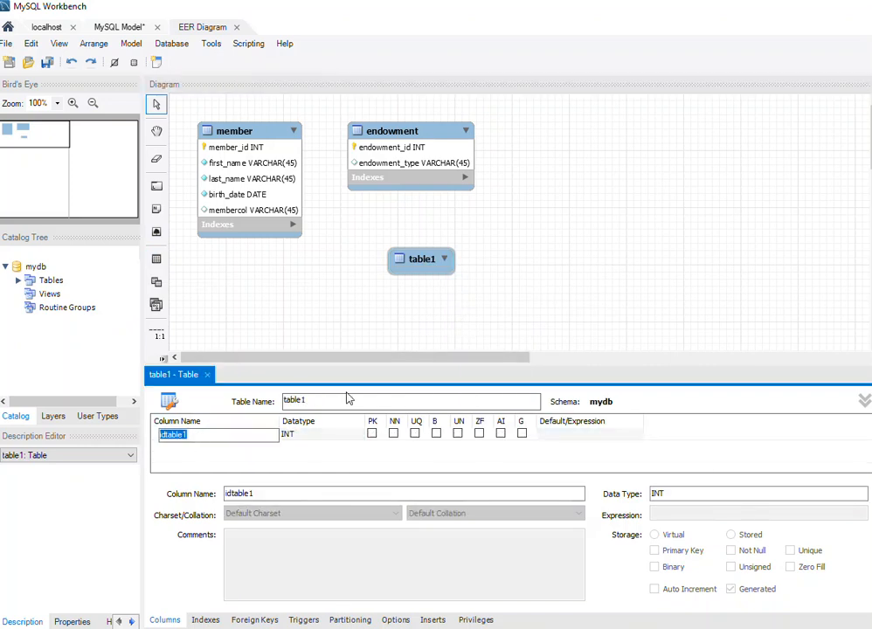
{"action": "left_click_drag", "start_coordinate": [335, 400], "coordinate": [276, 402]}
{"action": "type", "text": "mission"}
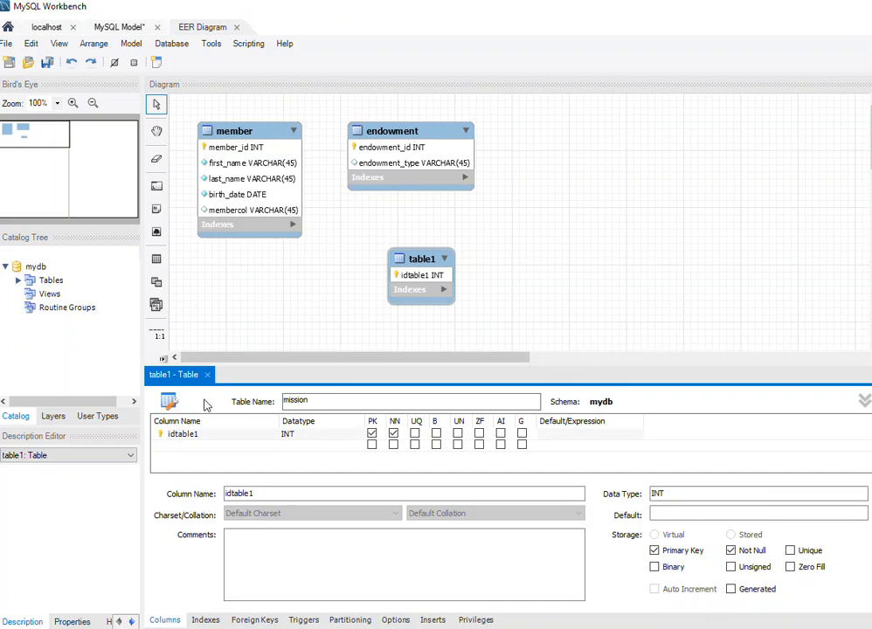
Rename the mission table's INT primary key column to mission_id and make it auto-increment.
{"action": "left_click", "coordinate": [220, 436]}
{"action": "left_click", "coordinate": [229, 434]}
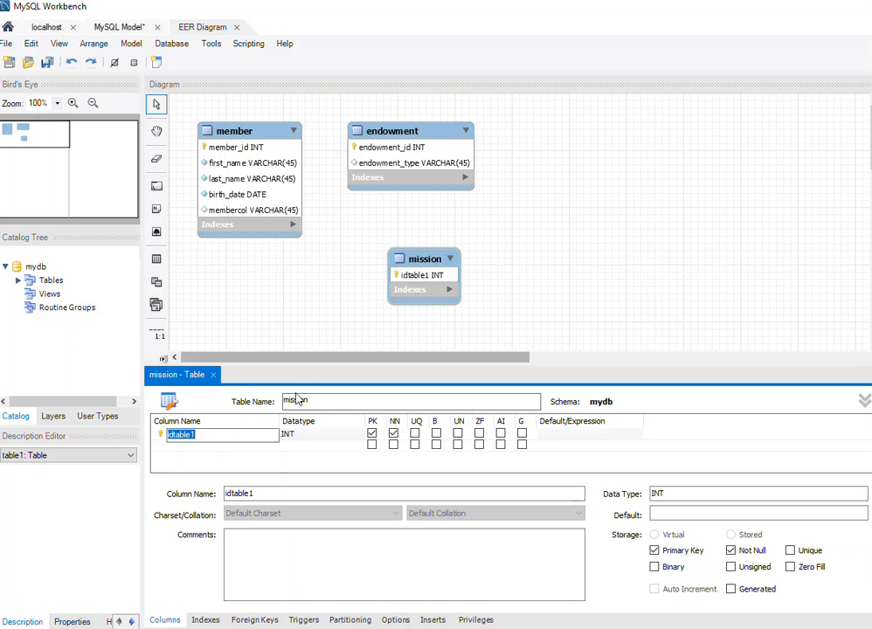
{"action": "right_click", "coordinate": [426, 261]}
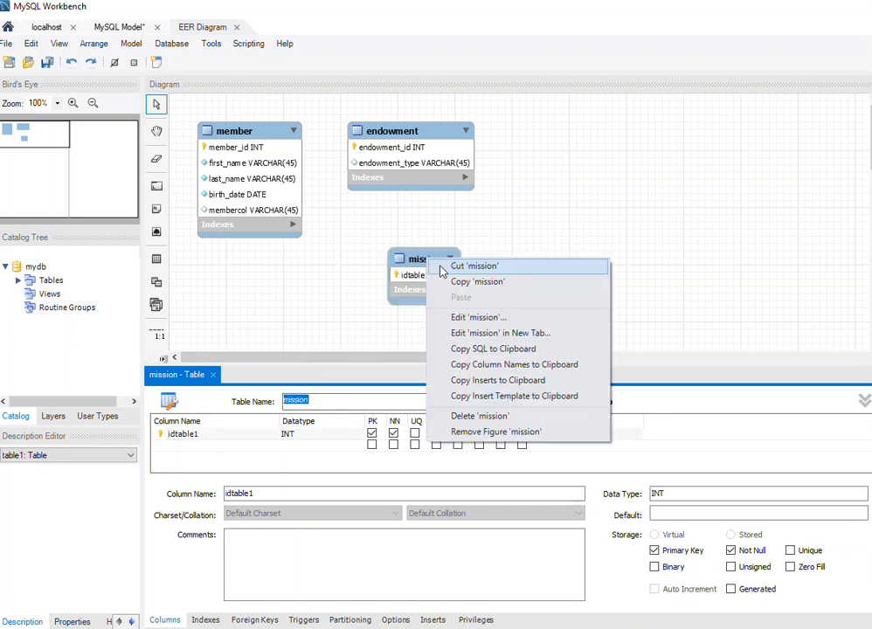
{"action": "left_click", "coordinate": [448, 316]}
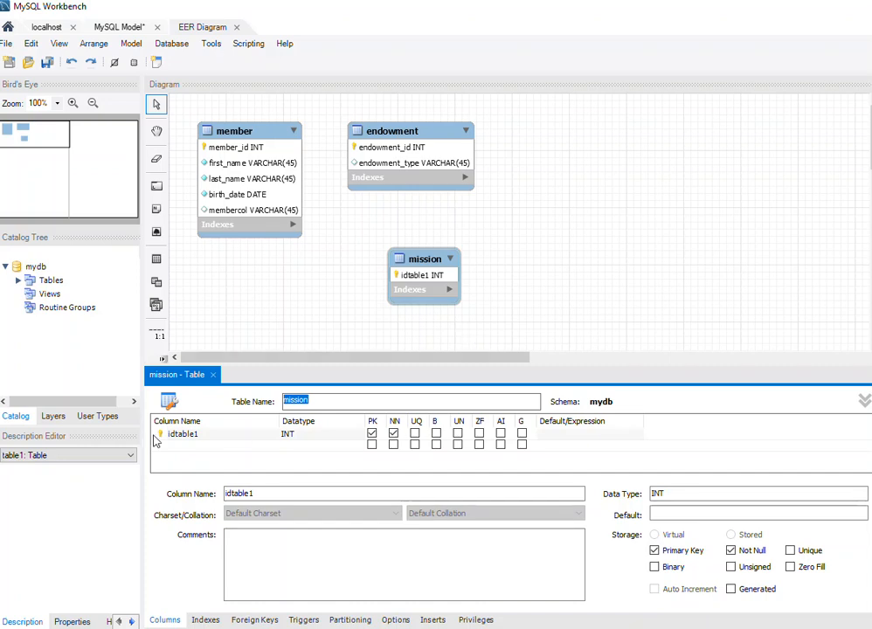
{"action": "left_click", "coordinate": [223, 437]}
{"action": "left_click", "coordinate": [221, 436]}
{"action": "type", "text": "mission_"}
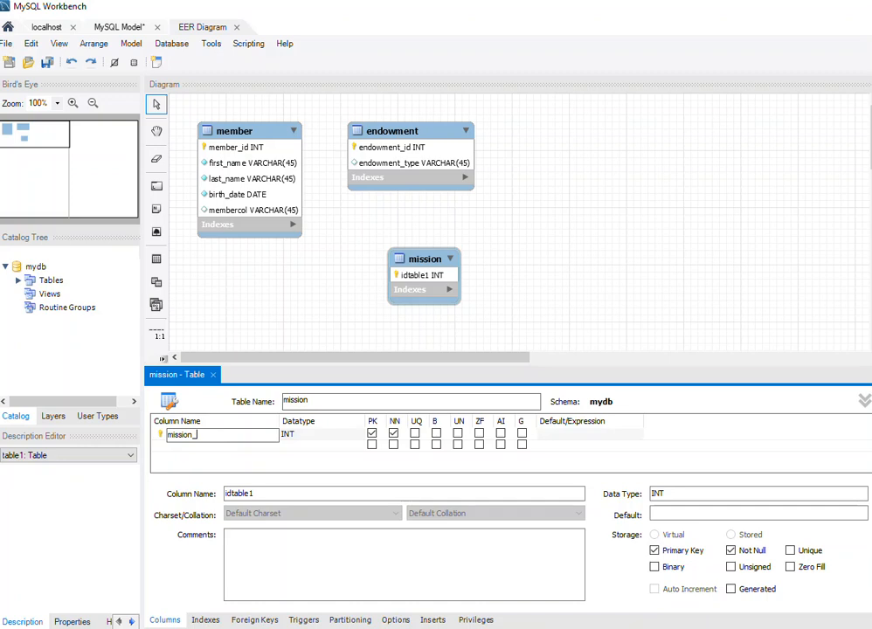
{"action": "key", "text": "Return"}
{"action": "left_click", "coordinate": [501, 435]}
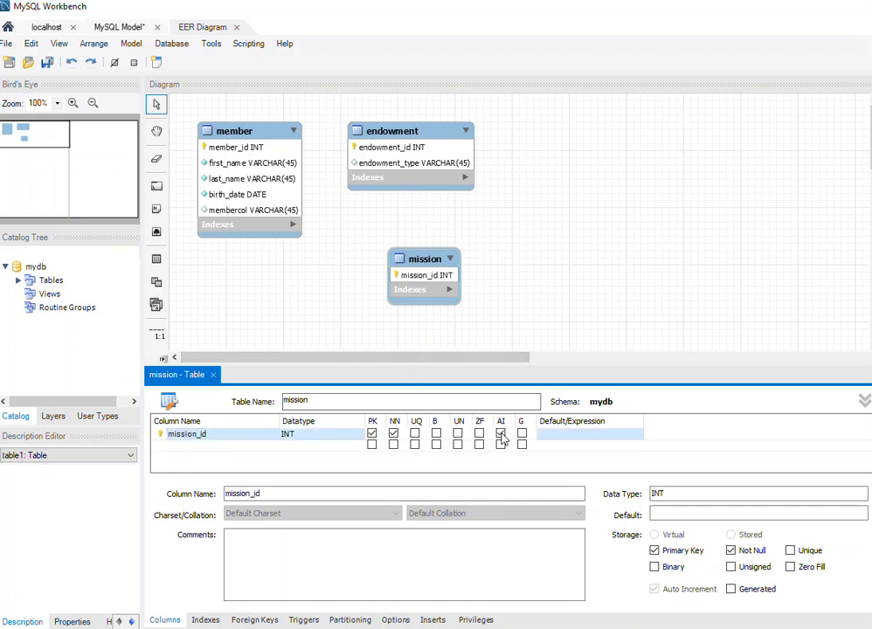
Add a mission_name column of type VARCHAR(45) to the mission table.
{"action": "left_click", "coordinate": [193, 447]}
{"action": "left_click", "coordinate": [206, 446]}
{"action": "type", "text": "mis"}
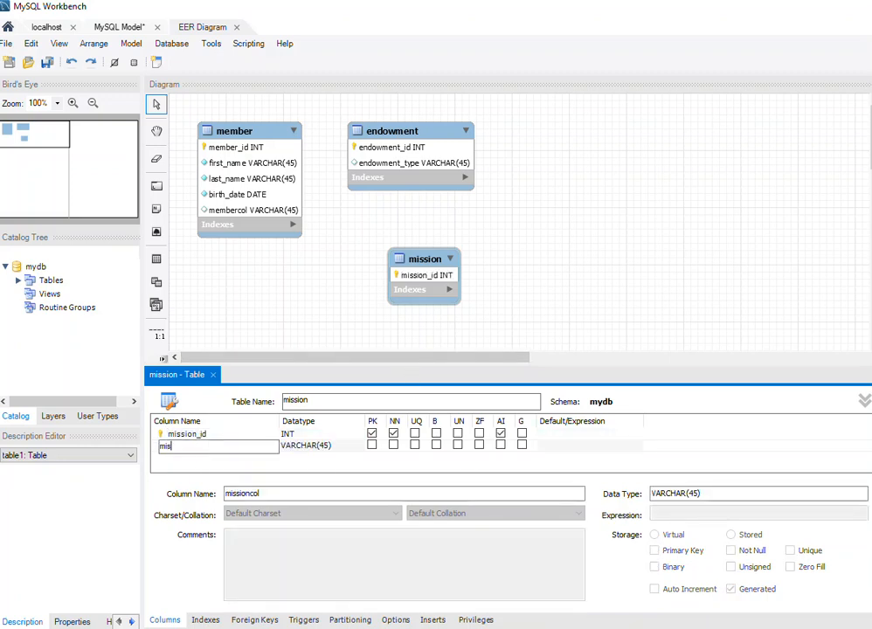
{"action": "type", "text": "sion_name"}
{"action": "left_click", "coordinate": [511, 299]}
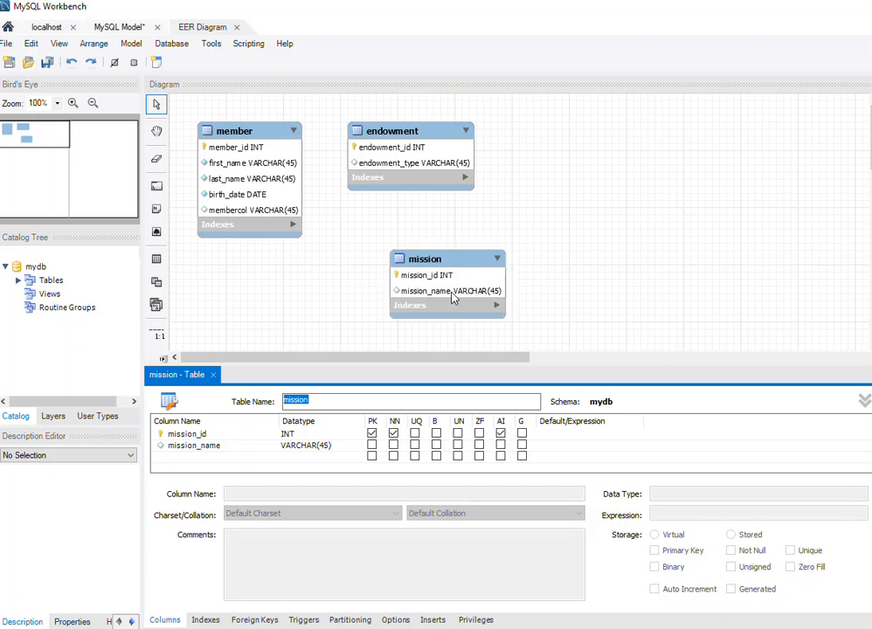
Rename the member table's membercol column to mission_begin and set its data type to DATE.
{"action": "right_click", "coordinate": [246, 128]}
{"action": "left_click", "coordinate": [294, 188]}
{"action": "scroll", "coordinate": [235, 454], "scroll_direction": "down", "scroll_amount": 1}
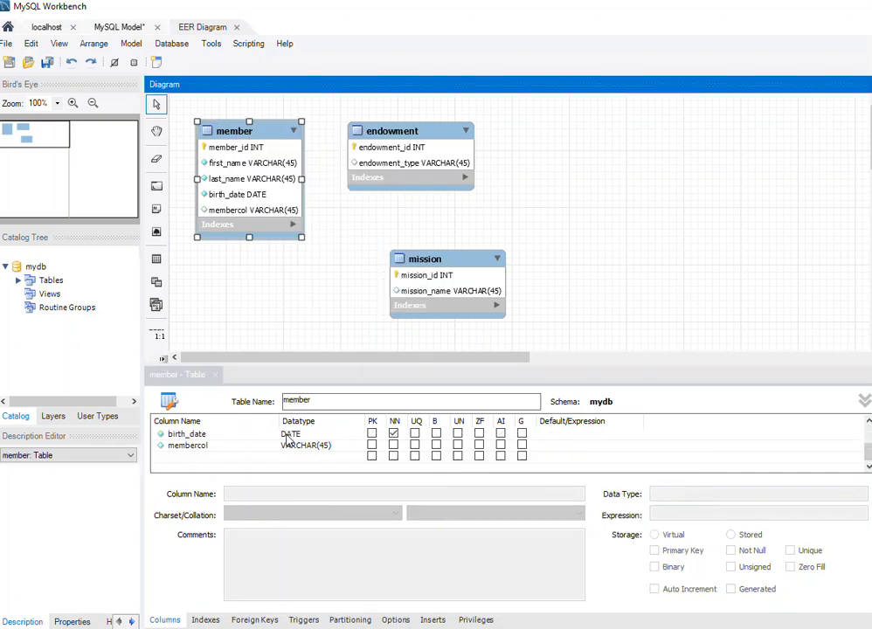
{"action": "left_click", "coordinate": [214, 449]}
{"action": "left_click", "coordinate": [219, 447]}
{"action": "left_click_drag", "start_coordinate": [219, 447], "coordinate": [165, 449]}
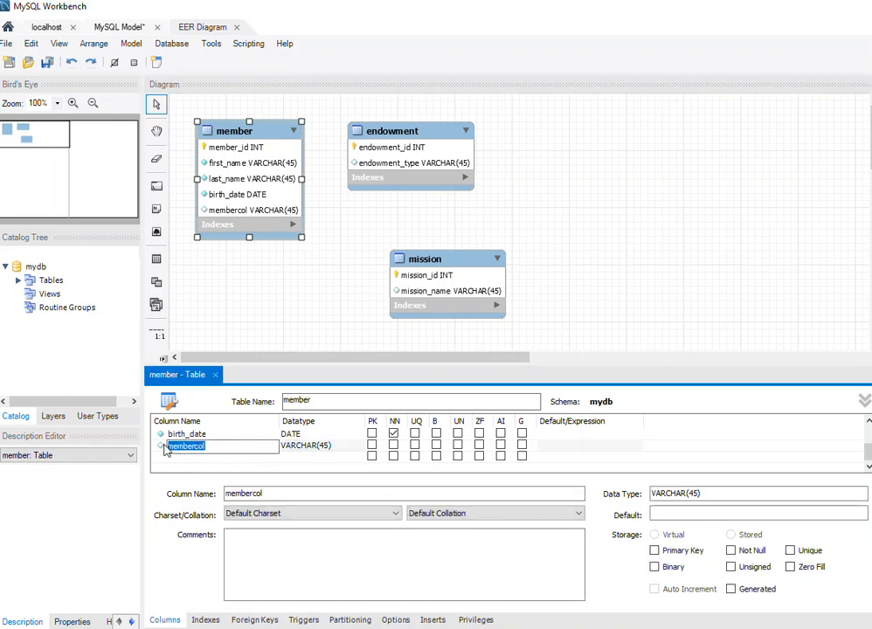
{"action": "type", "text": "mission_begin"}
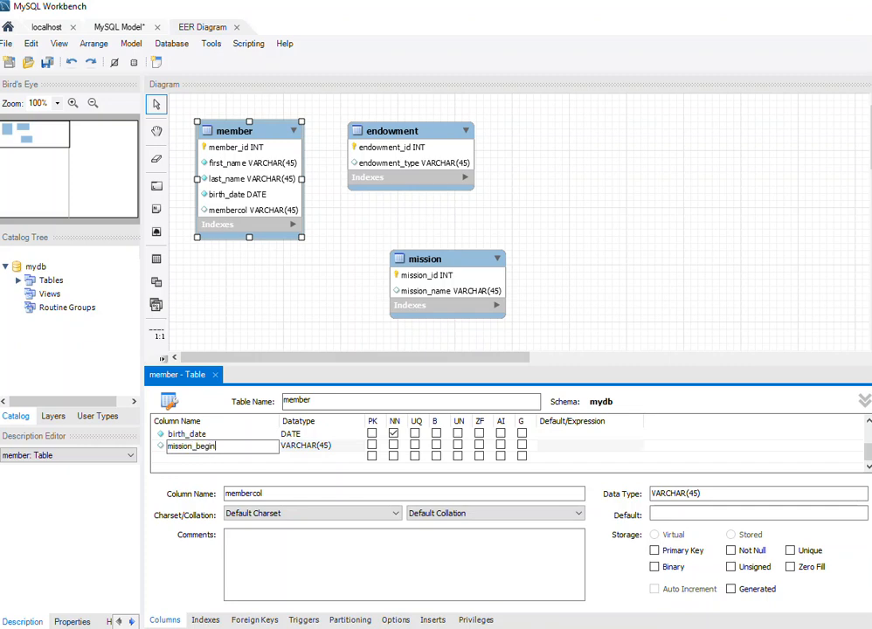
{"action": "left_click", "coordinate": [335, 447]}
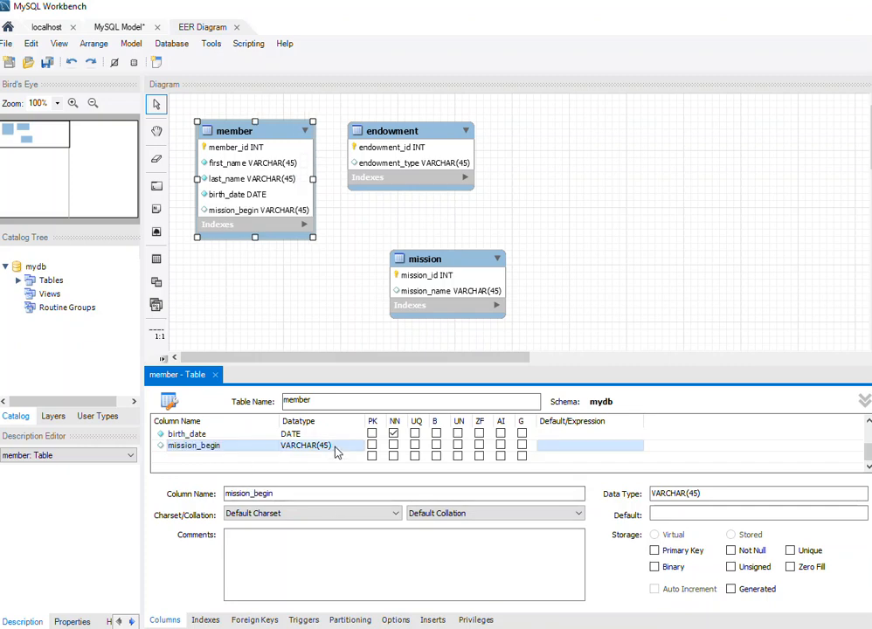
{"action": "left_click", "coordinate": [360, 448]}
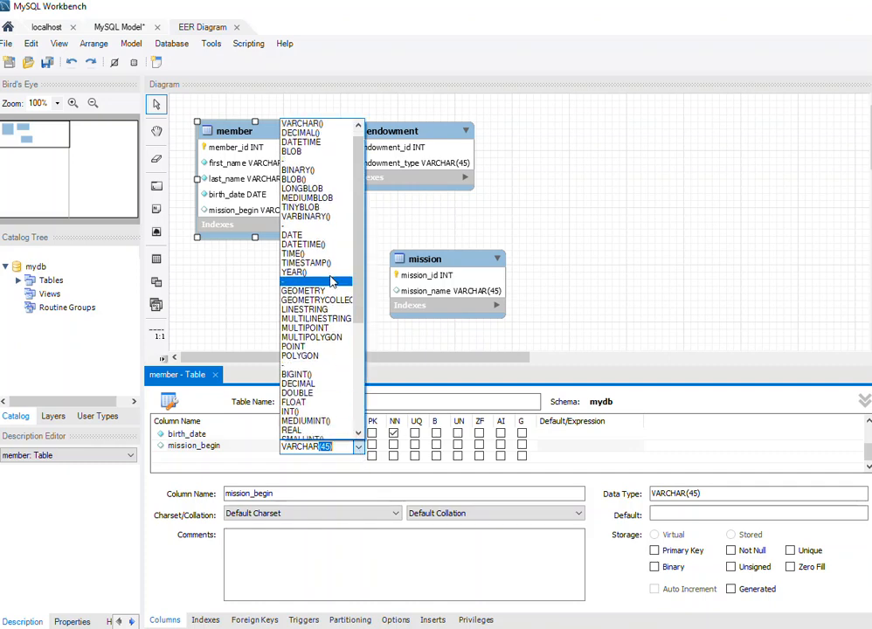
{"action": "left_click", "coordinate": [330, 239]}
Add a VARCHAR(45) column mission_end to the member table and make both mission_begin and mission_end not null.
{"action": "left_click", "coordinate": [193, 457]}
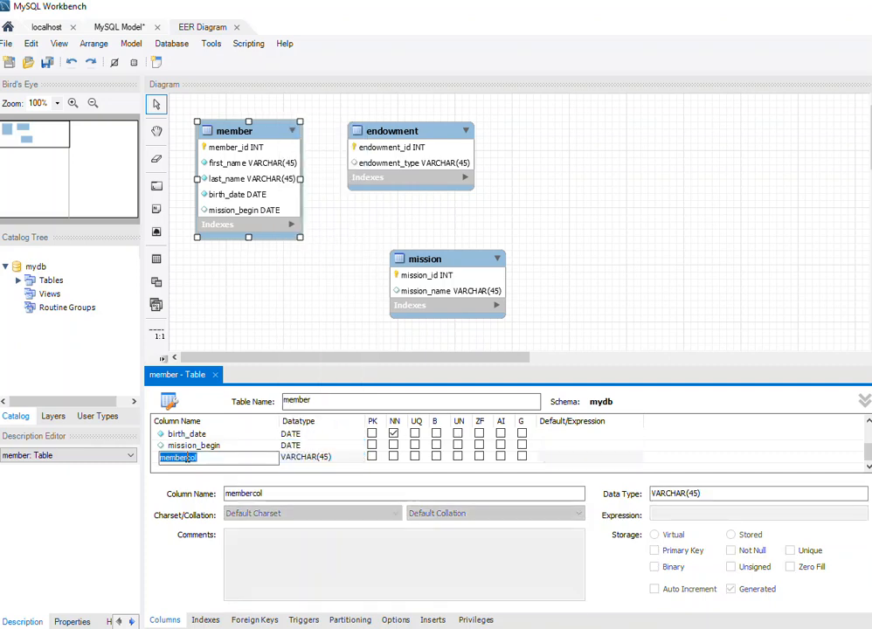
{"action": "type", "text": "mission_end"}
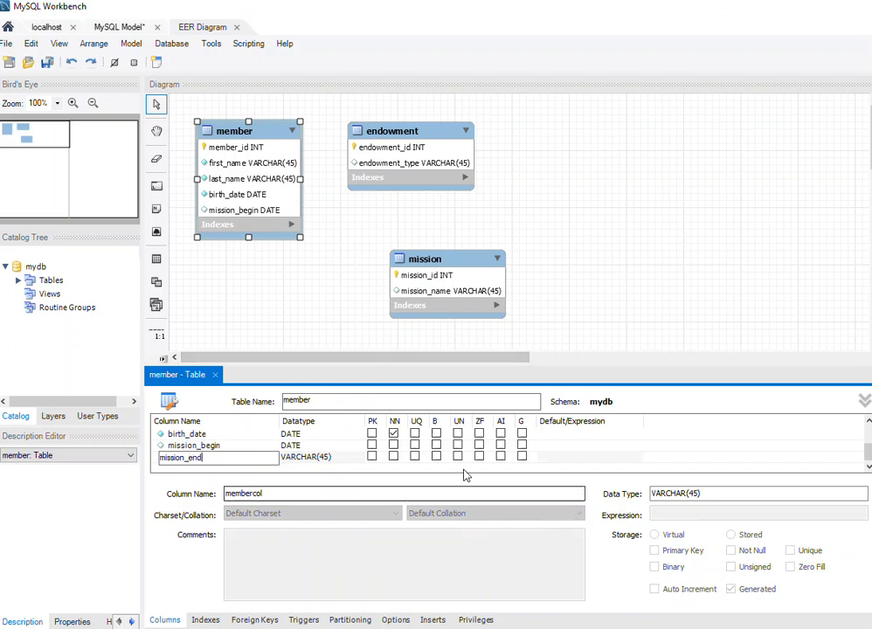
{"action": "left_click", "coordinate": [394, 446]}
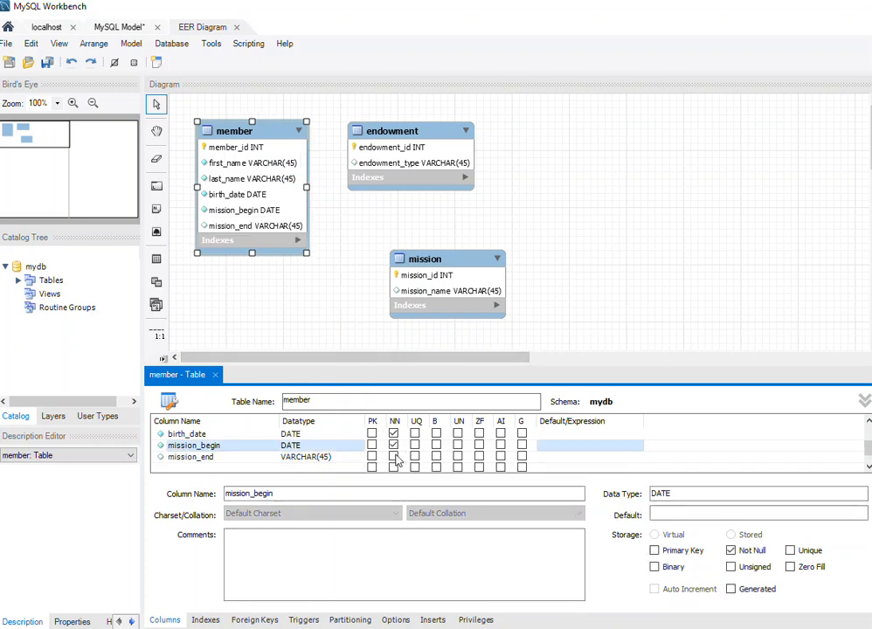
{"action": "left_click", "coordinate": [393, 456]}
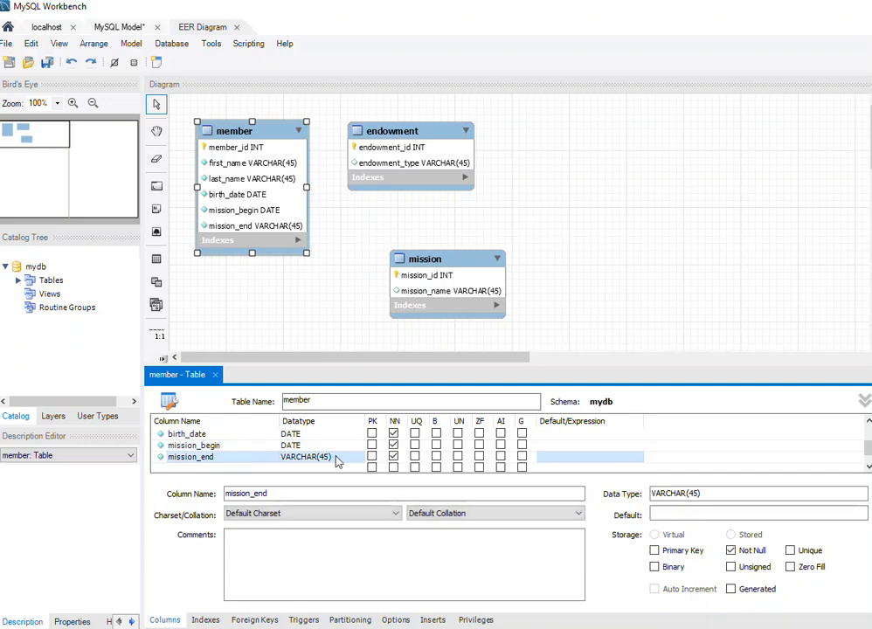
{"action": "left_click", "coordinate": [449, 260]}
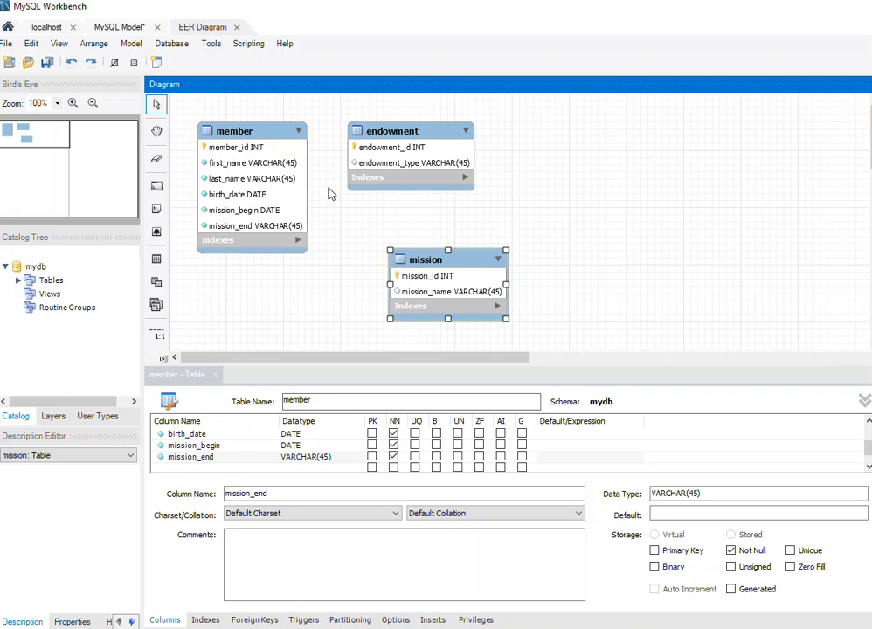
Place a new table on the canvas to the right of the endowment table and name it ward.
{"action": "left_click", "coordinate": [157, 259]}
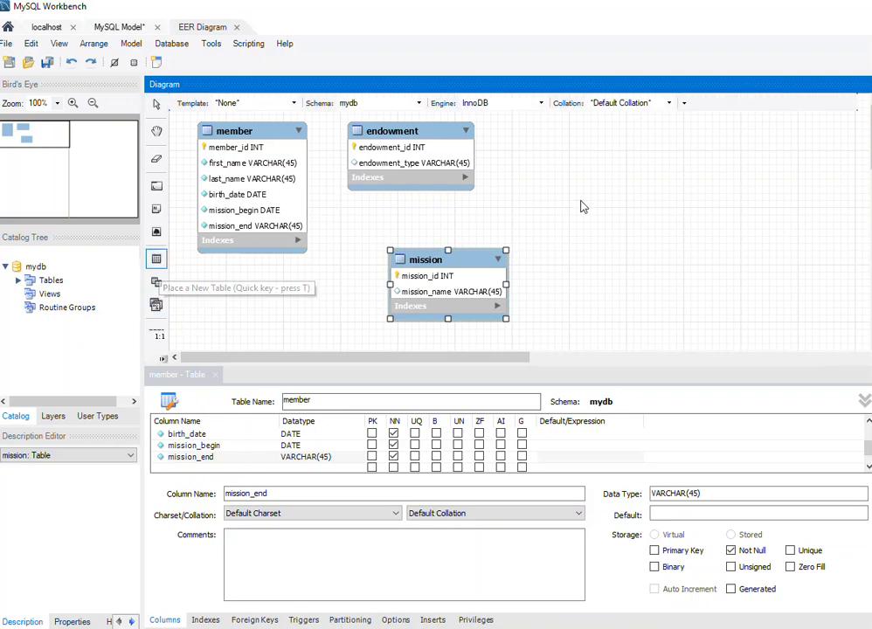
{"action": "left_click", "coordinate": [571, 136]}
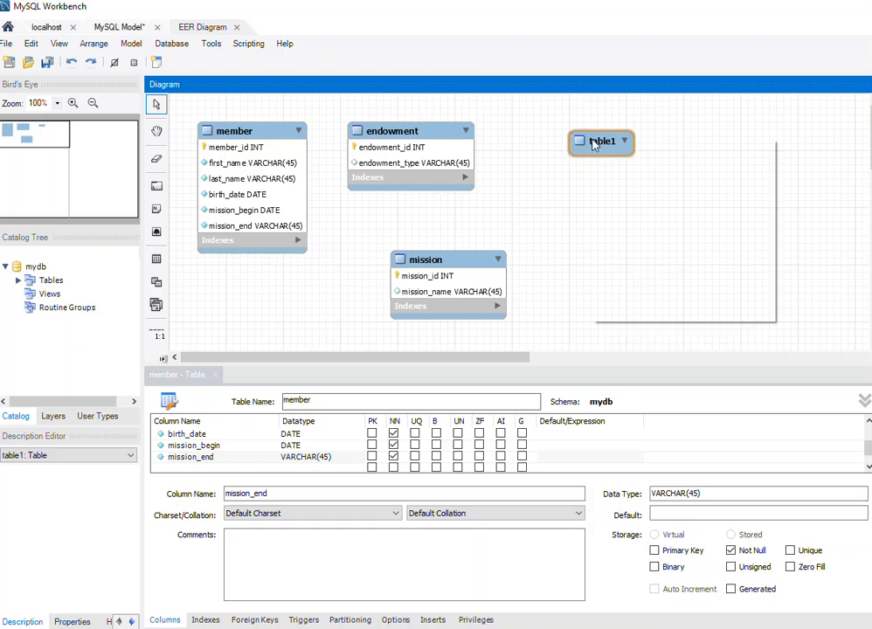
{"action": "right_click", "coordinate": [593, 144]}
{"action": "left_click", "coordinate": [649, 200]}
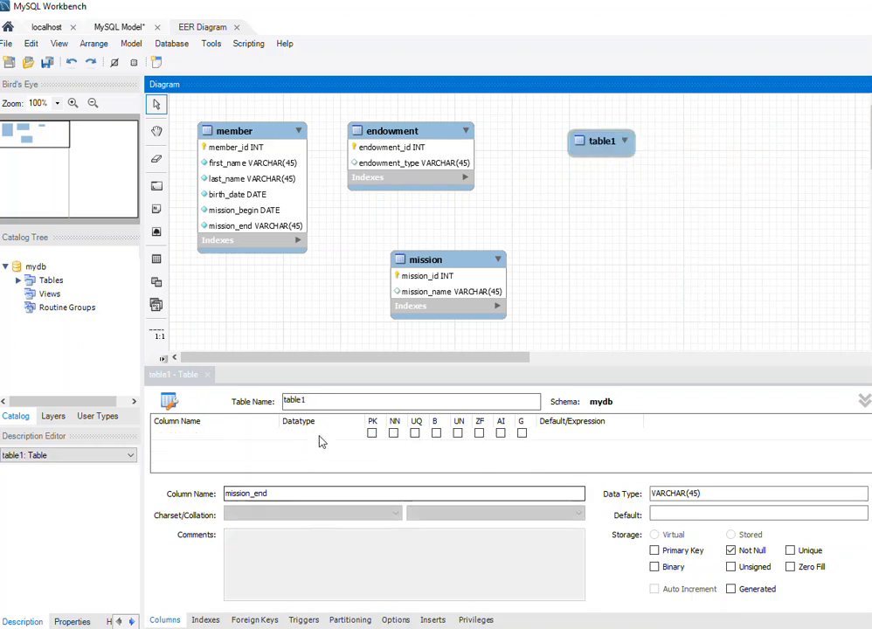
{"action": "double_click", "coordinate": [321, 402]}
{"action": "type", "text": "W"}
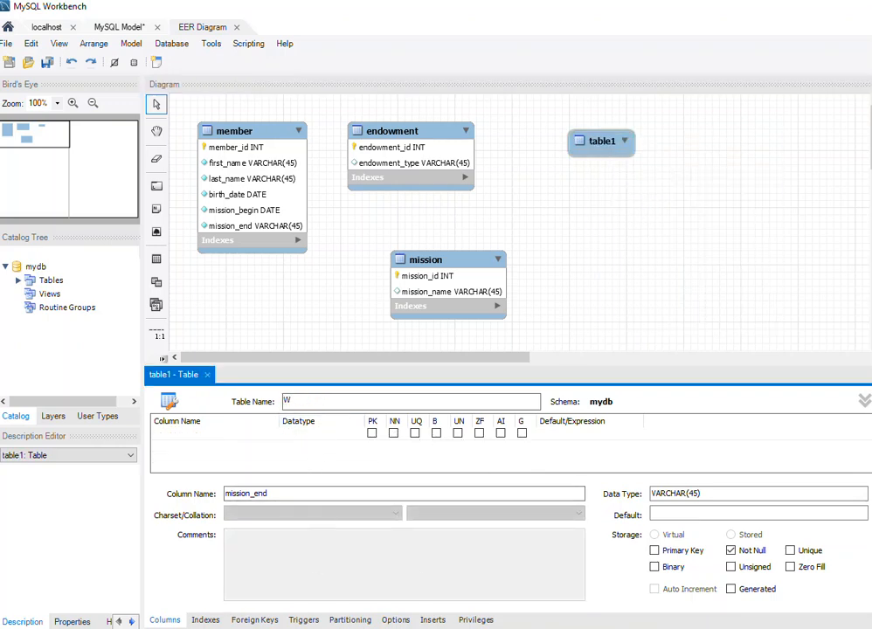
{"action": "type", "text": "ard"}
Add an INT column ward_id to the ward table as primary key, not null and auto-increment.
{"action": "left_click", "coordinate": [192, 435]}
{"action": "type", "text": "ward"}
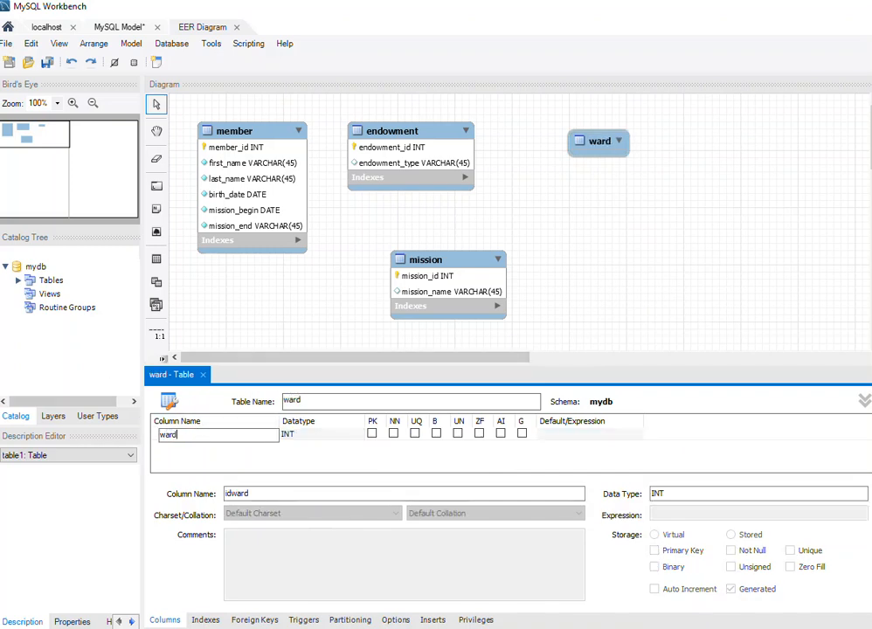
{"action": "type", "text": "_id"}
{"action": "key", "text": "Return"}
{"action": "left_click", "coordinate": [501, 434]}
Add a not-null VARCHAR(45) column ward_name to the ward table and align the table level with endowment.
{"action": "left_click", "coordinate": [175, 446]}
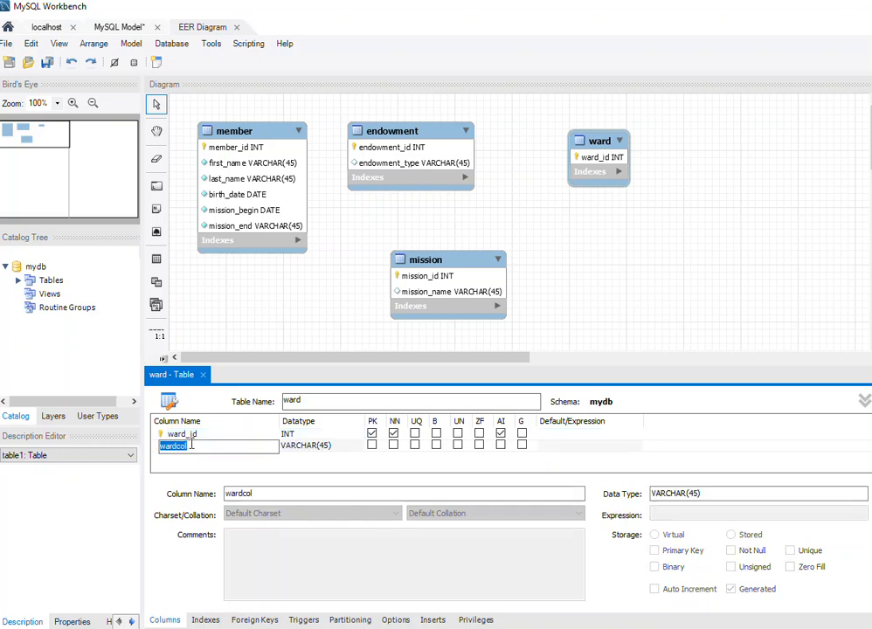
{"action": "type", "text": "ward_name"}
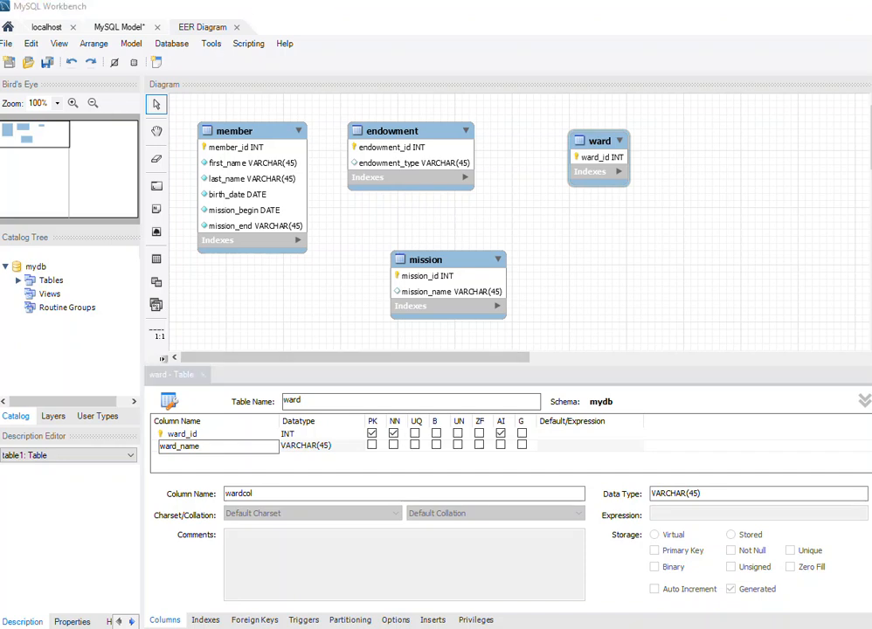
{"action": "left_click", "coordinate": [394, 445]}
{"action": "left_click_drag", "start_coordinate": [599, 161], "coordinate": [556, 152]}
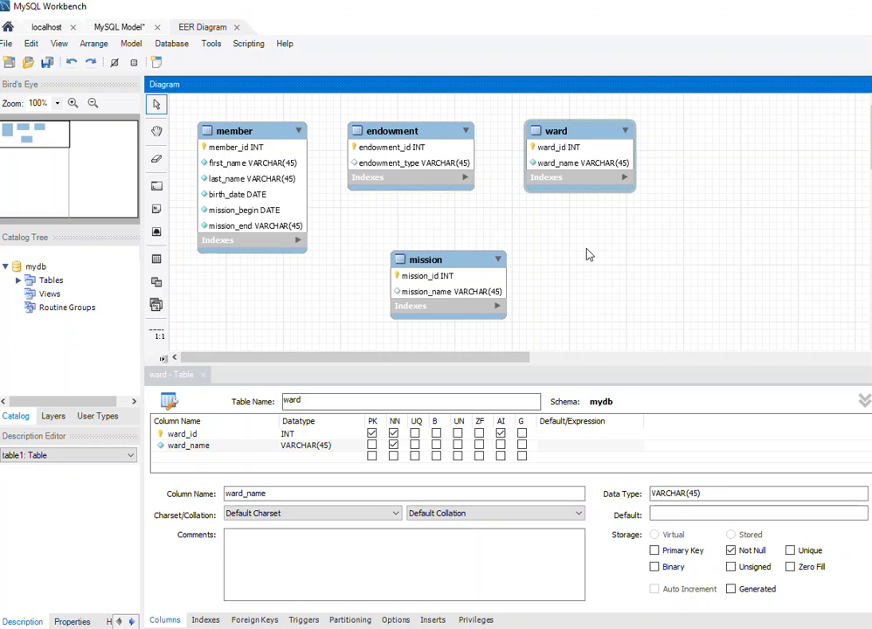
Place a new table on the canvas below and to the right of the ward table and name it ordination.
{"action": "left_click", "coordinate": [156, 258]}
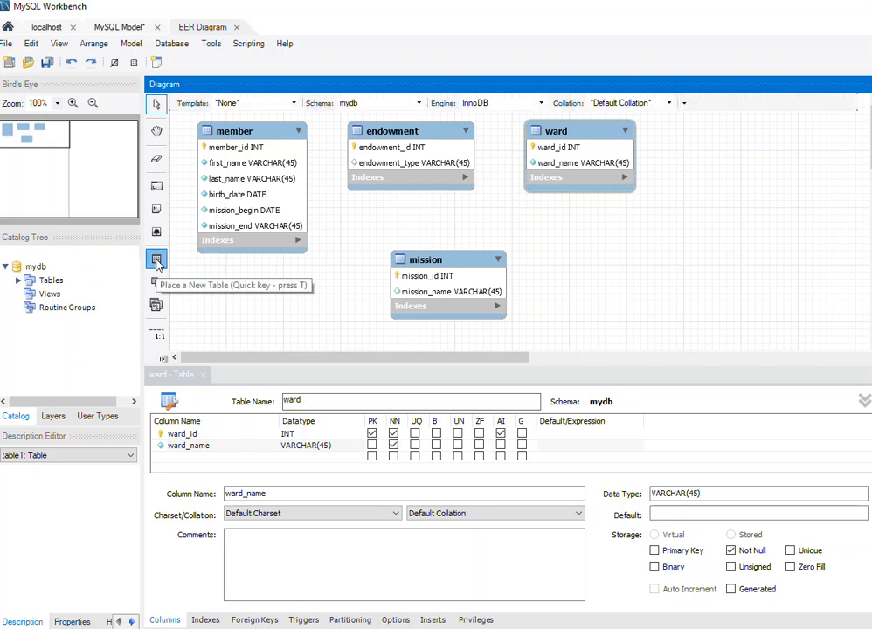
{"action": "left_click", "coordinate": [635, 243]}
{"action": "right_click", "coordinate": [651, 251]}
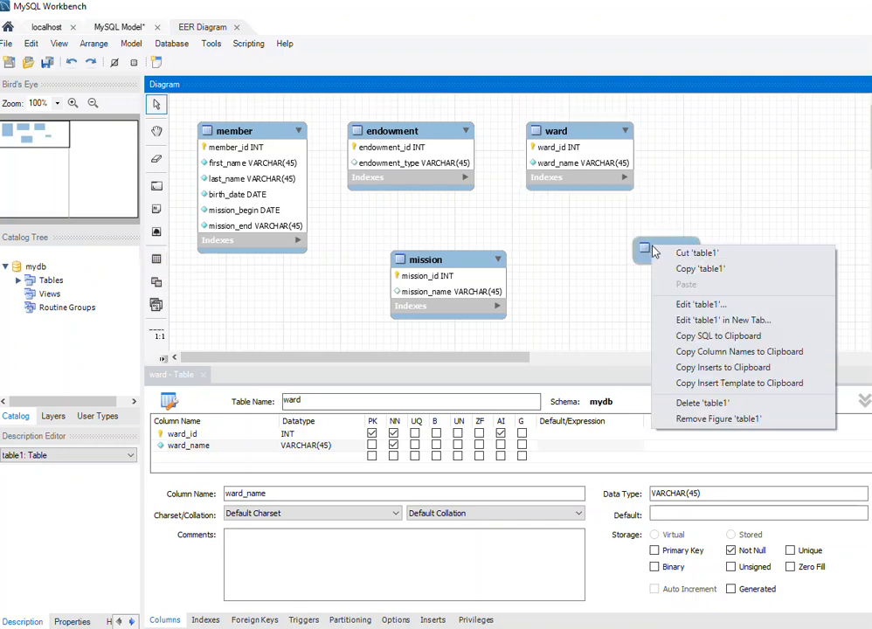
{"action": "left_click", "coordinate": [721, 303]}
{"action": "left_click", "coordinate": [269, 402]}
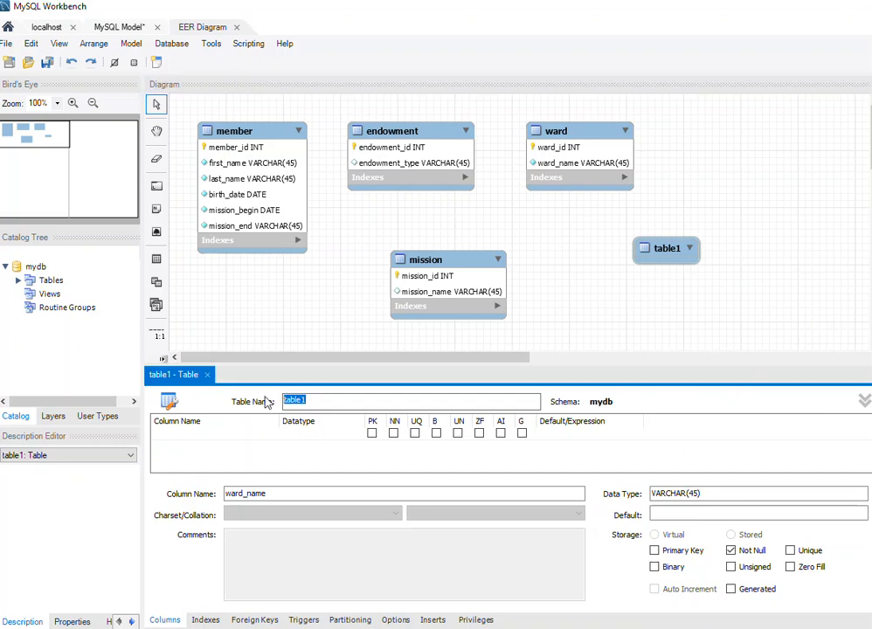
{"action": "type", "text": "ordination"}
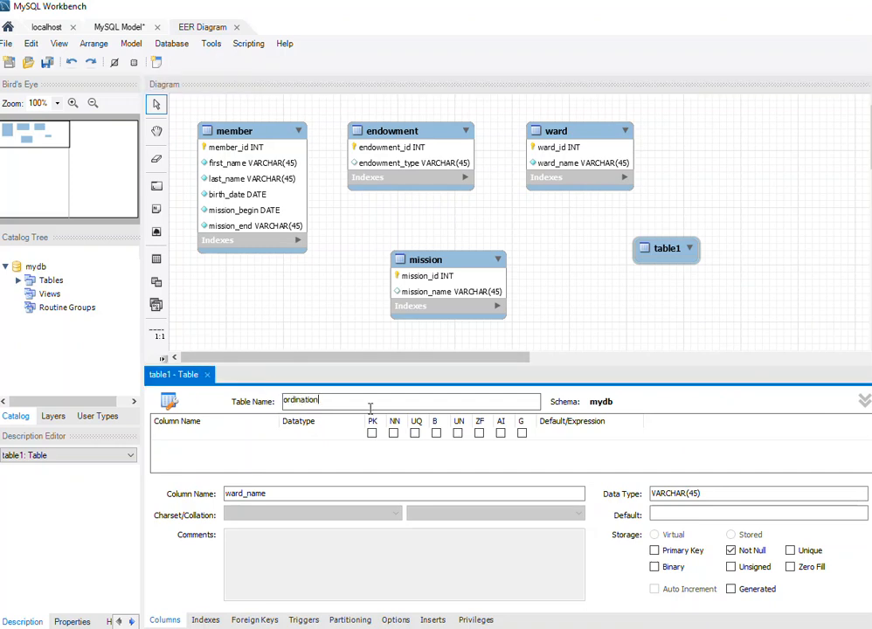
Add an INT column ordination_id to the ordination table as primary key, not null, unique and auto-increment.
{"action": "double_click", "coordinate": [183, 435]}
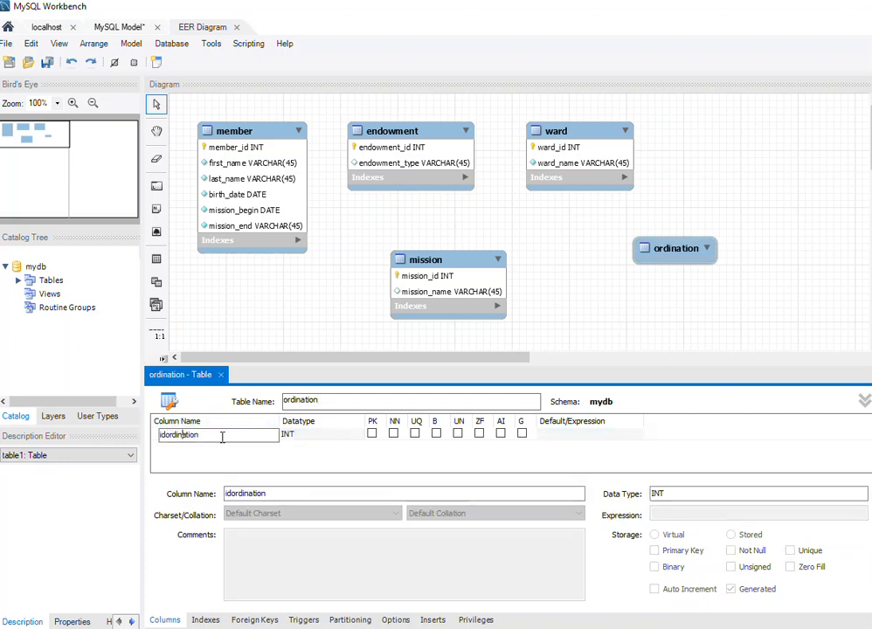
{"action": "left_click_drag", "start_coordinate": [220, 436], "coordinate": [158, 434]}
{"action": "type", "text": "ordina"}
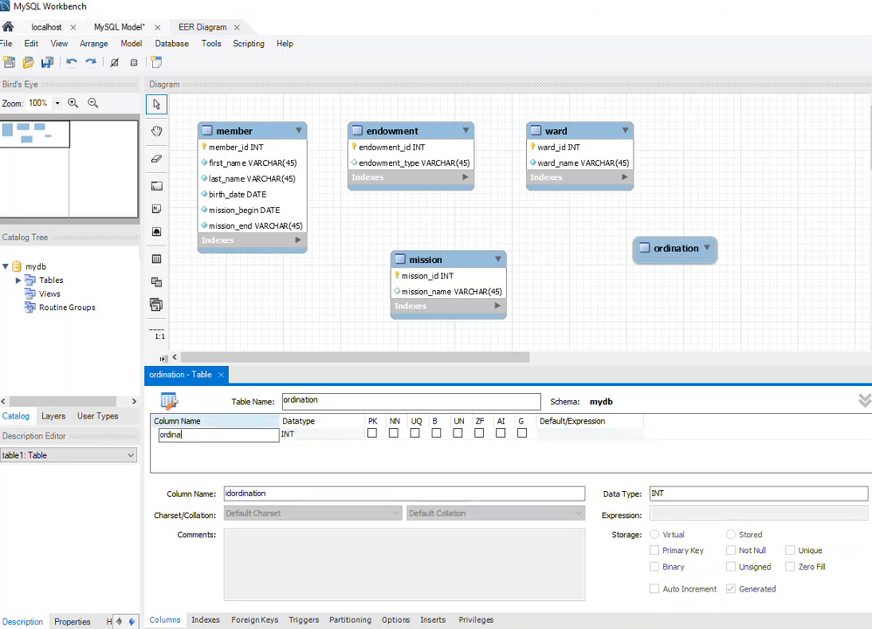
{"action": "type", "text": "tion_id"}
{"action": "left_click", "coordinate": [371, 433]}
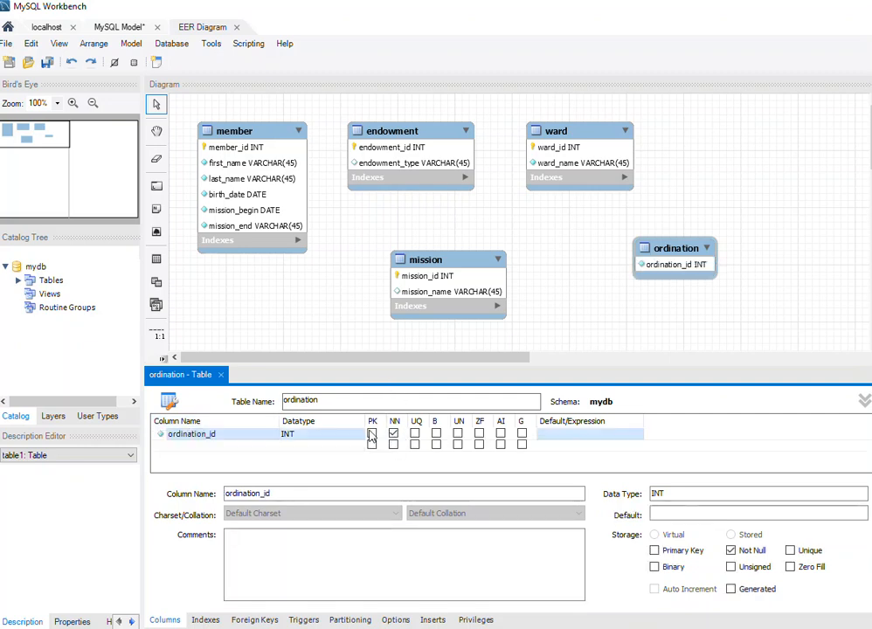
{"action": "left_click", "coordinate": [372, 435]}
{"action": "left_click", "coordinate": [416, 434]}
{"action": "left_click", "coordinate": [501, 435]}
Add two nullable VARCHAR(45) columns, ordination_type and ordination_date, to the ordination table.
{"action": "left_click", "coordinate": [225, 445]}
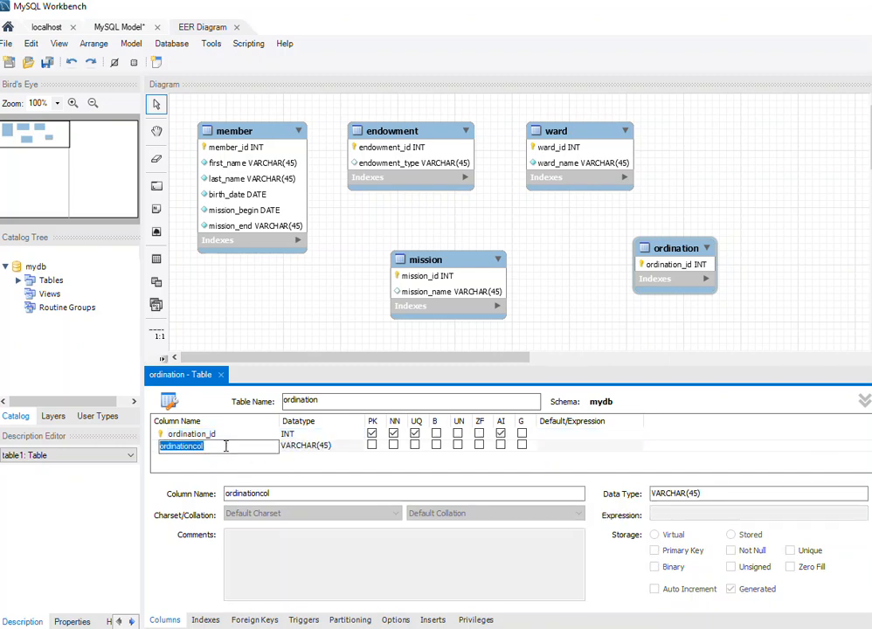
{"action": "type", "text": "or"}
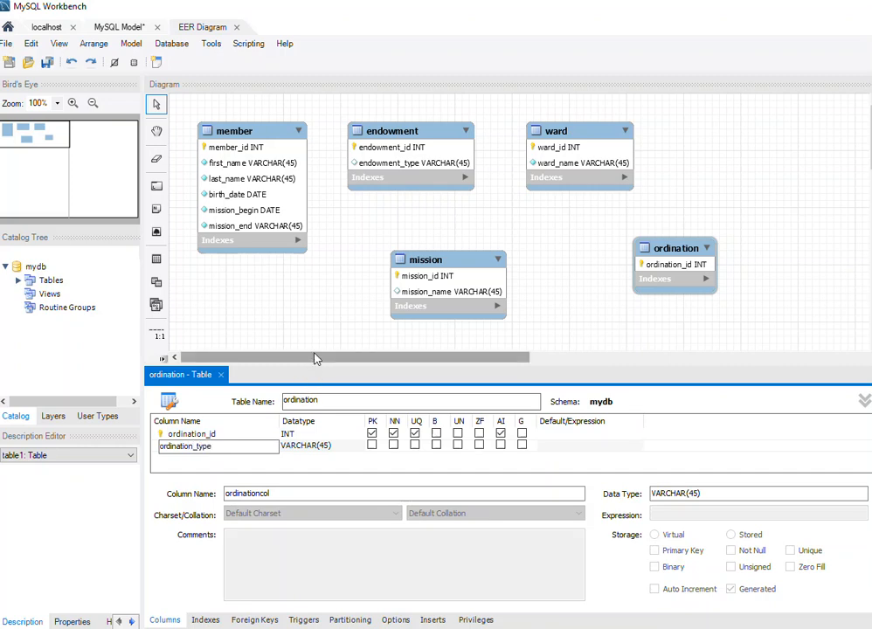
{"action": "left_click", "coordinate": [229, 463]}
{"action": "left_click", "coordinate": [219, 457]}
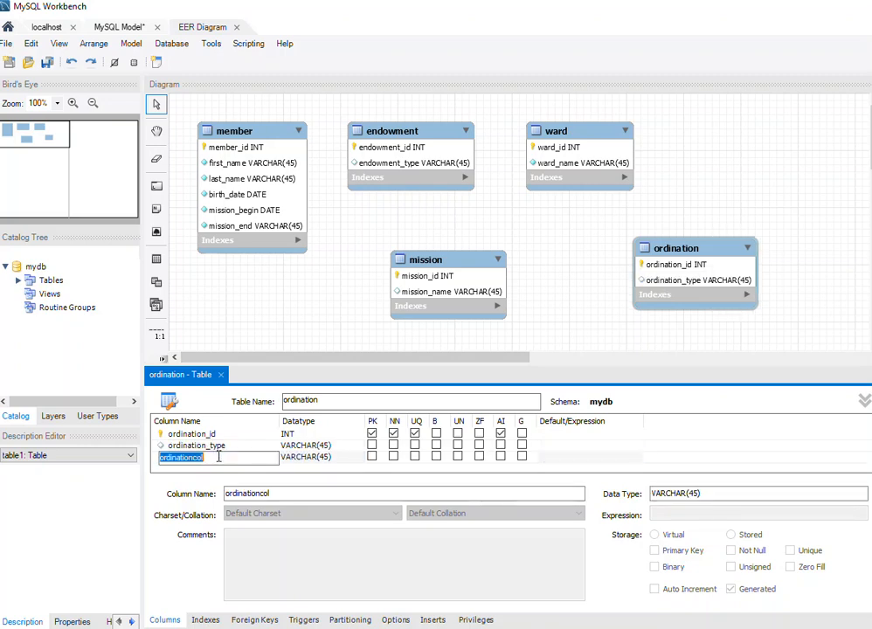
{"action": "type", "text": "ordination_date"}
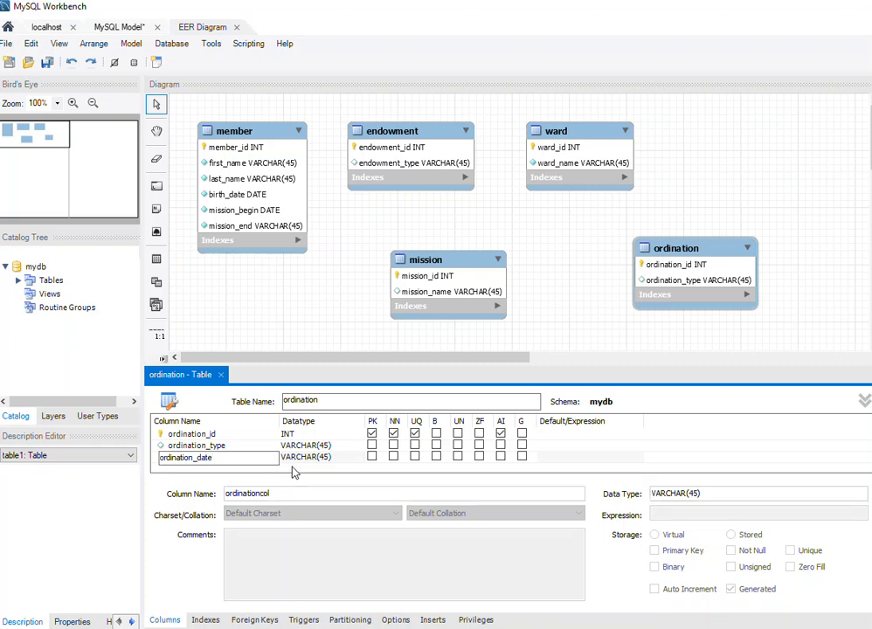
{"action": "key", "text": "Return"}
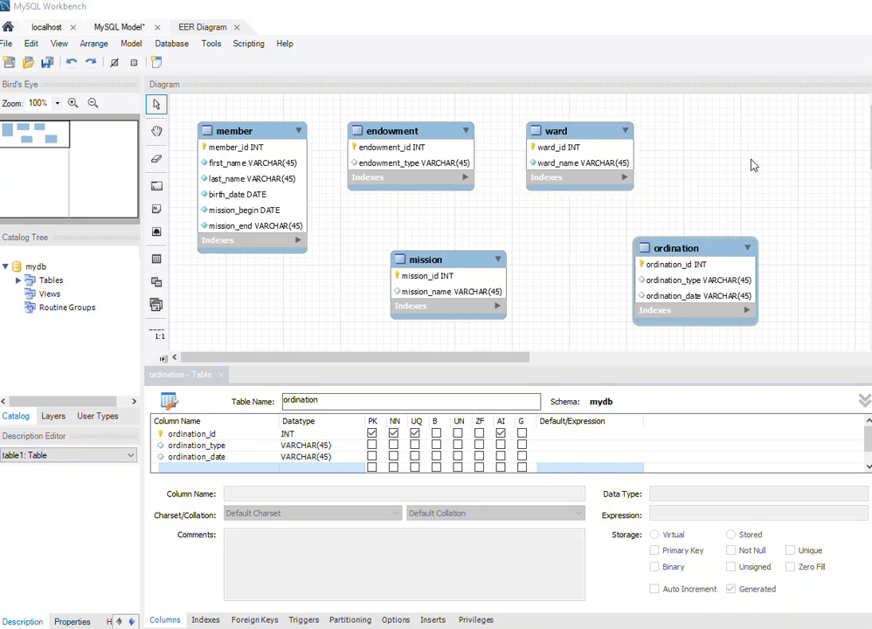
Open the ward table for editing and add a nullable VARCHAR(45) column calling.
{"action": "right_click", "coordinate": [602, 130]}
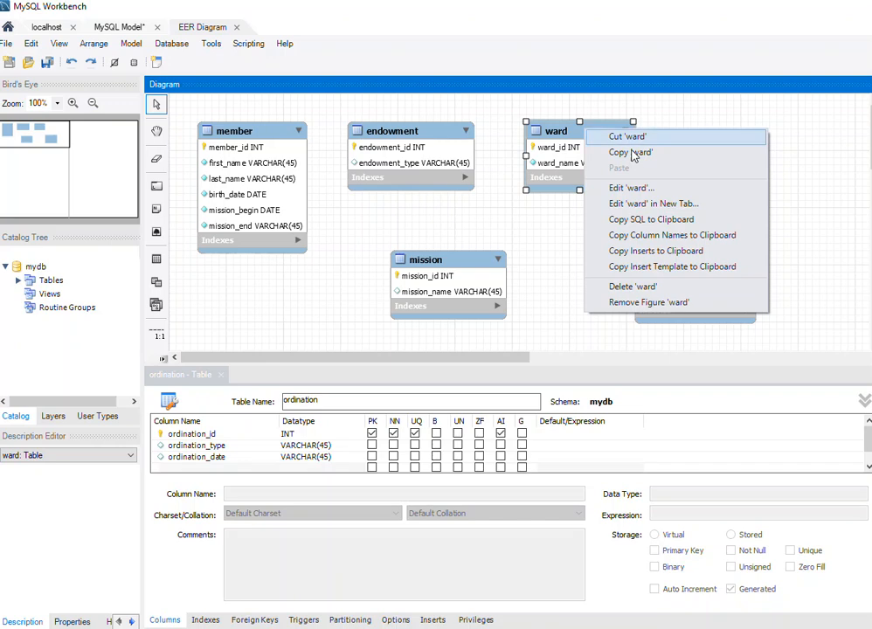
{"action": "left_click", "coordinate": [672, 189]}
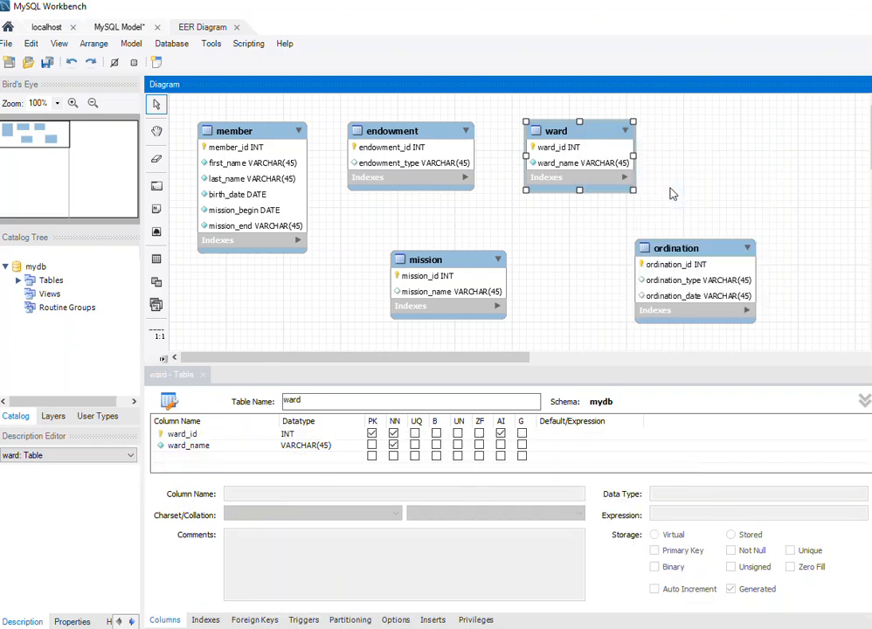
{"action": "left_click", "coordinate": [220, 457]}
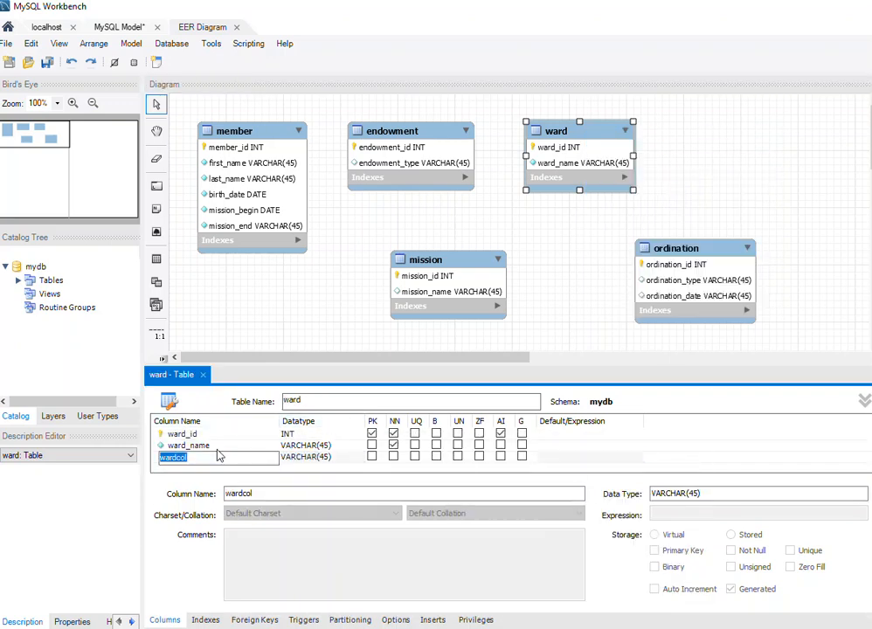
{"action": "type", "text": "calling"}
{"action": "left_click", "coordinate": [393, 459]}
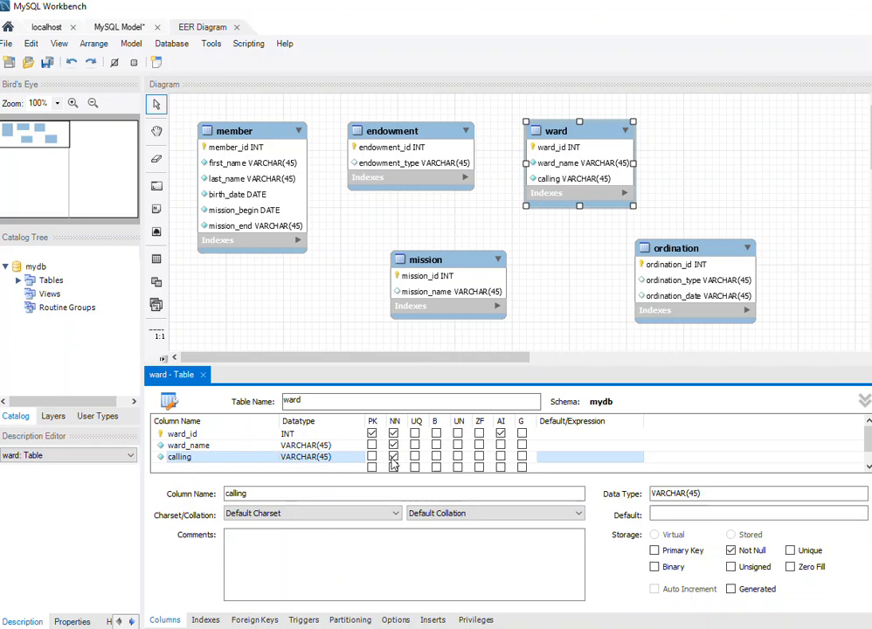
Add a not-null VARCHAR(45) column organization to the ward table and close the calendar reminder pop-up.
{"action": "scroll", "coordinate": [288, 463], "scroll_direction": "down", "scroll_amount": 1}
{"action": "left_click", "coordinate": [215, 458]}
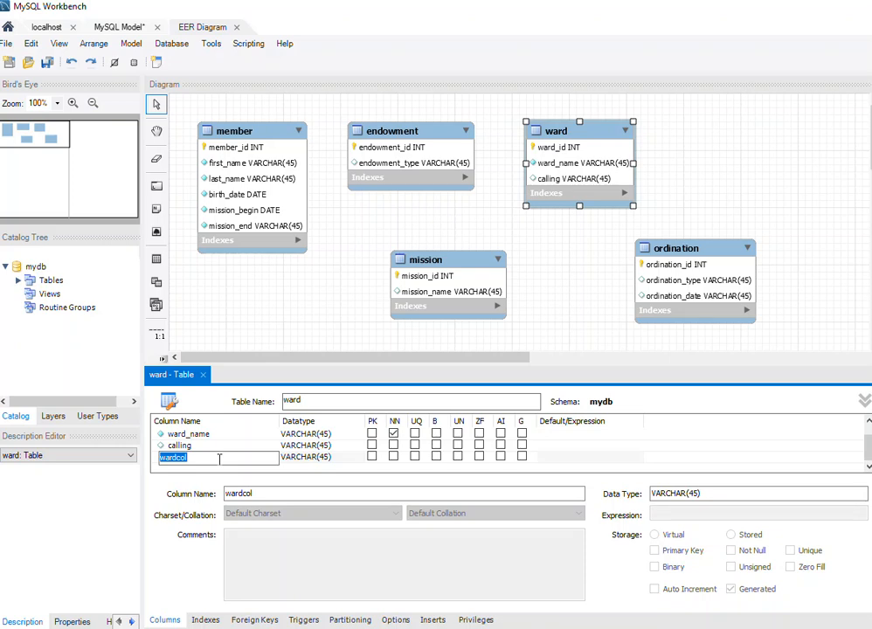
{"action": "type", "text": "organization"}
{"action": "left_click", "coordinate": [394, 457]}
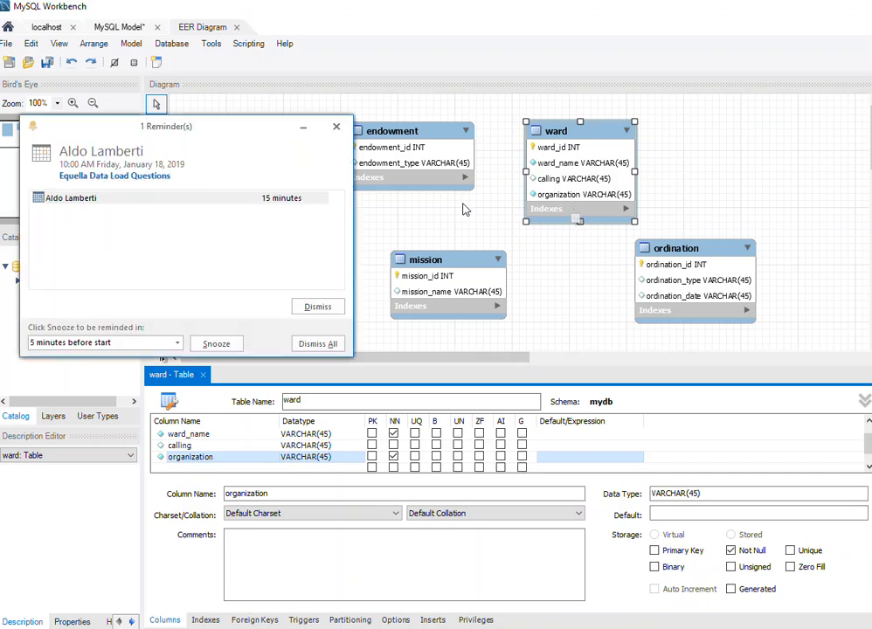
{"action": "left_click", "coordinate": [337, 128]}
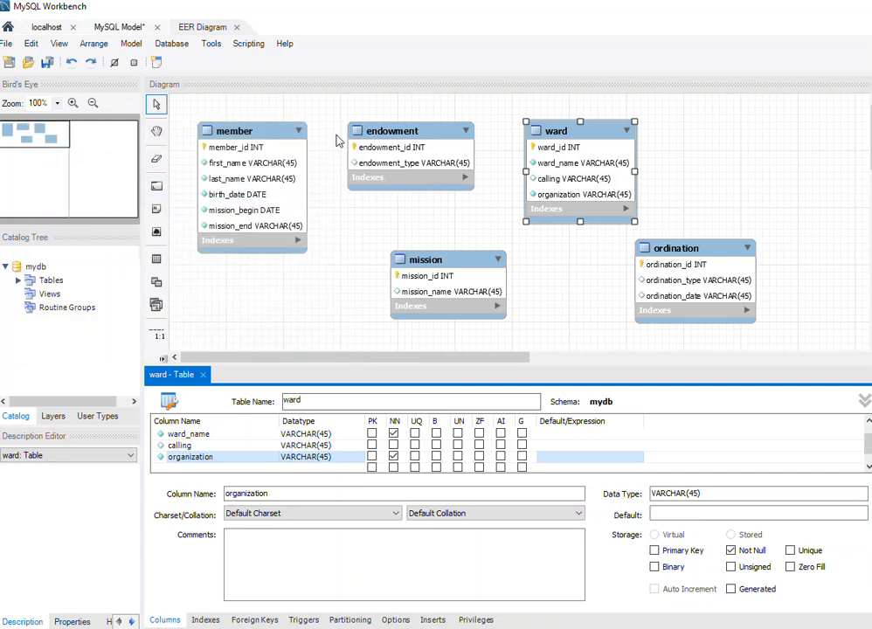
Rearrange the canvas so the endowment table sits closer to member and the mission table lies below endowment.
{"action": "left_click_drag", "start_coordinate": [435, 260], "coordinate": [421, 232]}
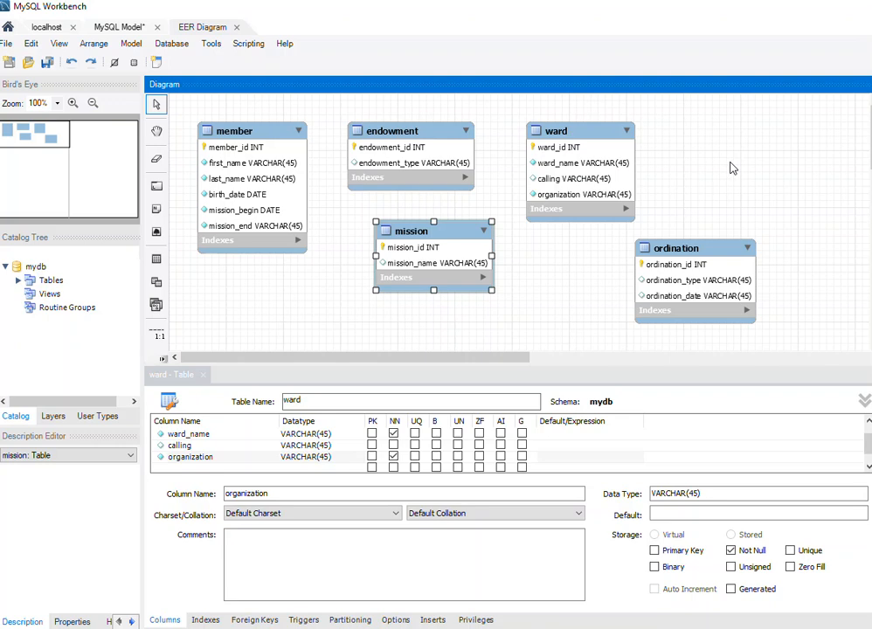
{"action": "left_click_drag", "start_coordinate": [451, 238], "coordinate": [415, 267]}
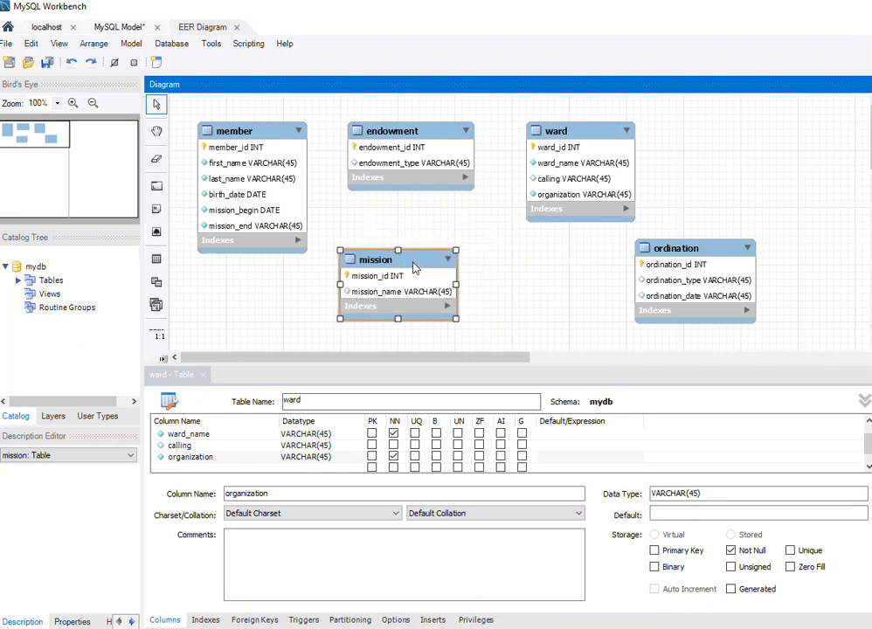
{"action": "left_click_drag", "start_coordinate": [458, 134], "coordinate": [431, 134]}
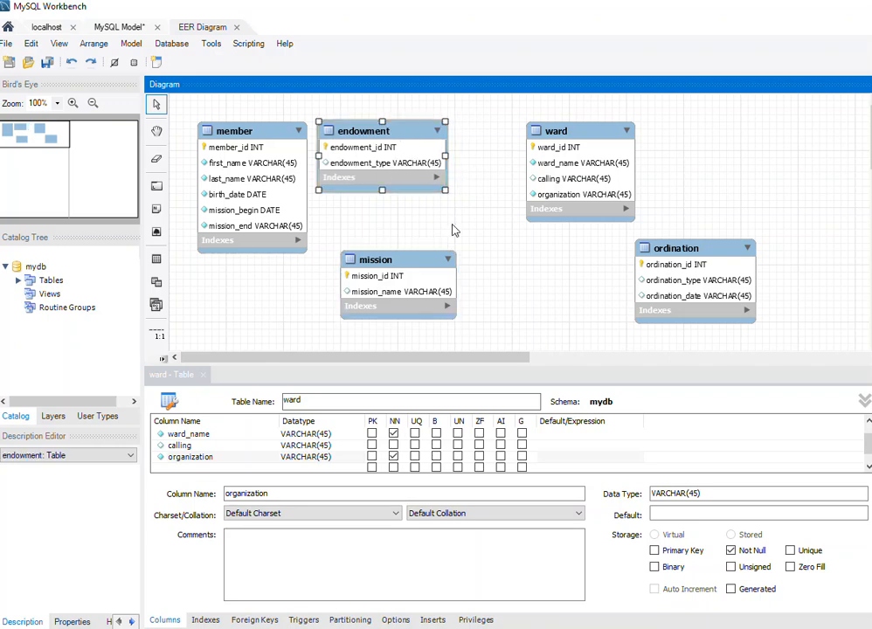
{"action": "left_click_drag", "start_coordinate": [431, 262], "coordinate": [415, 254]}
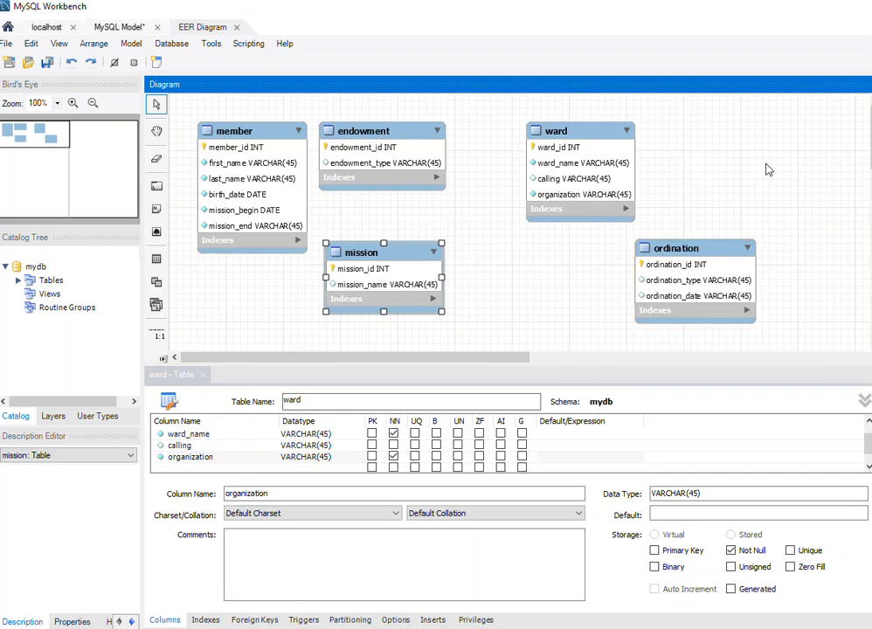
{"action": "left_click_drag", "start_coordinate": [404, 137], "coordinate": [420, 134]}
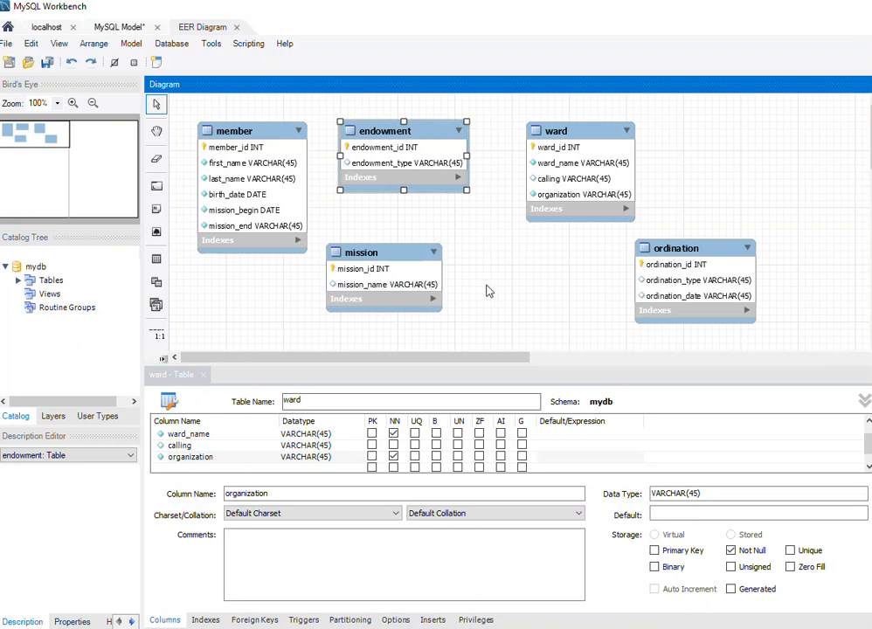
{"action": "left_click_drag", "start_coordinate": [433, 255], "coordinate": [432, 276]}
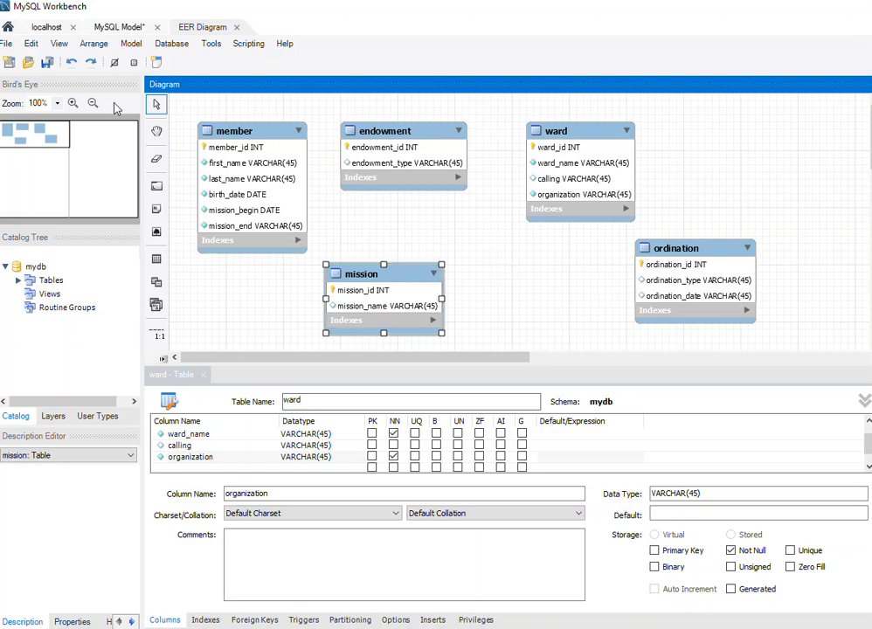
Place a new table on the canvas between the mission and ordination tables and name it mission_lookup.
{"action": "left_click", "coordinate": [157, 259]}
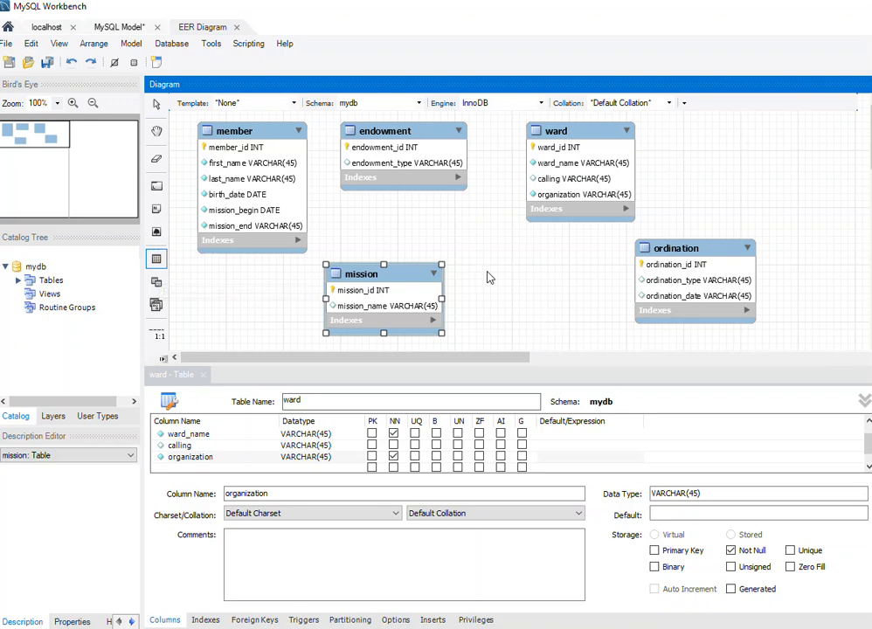
{"action": "left_click", "coordinate": [513, 284]}
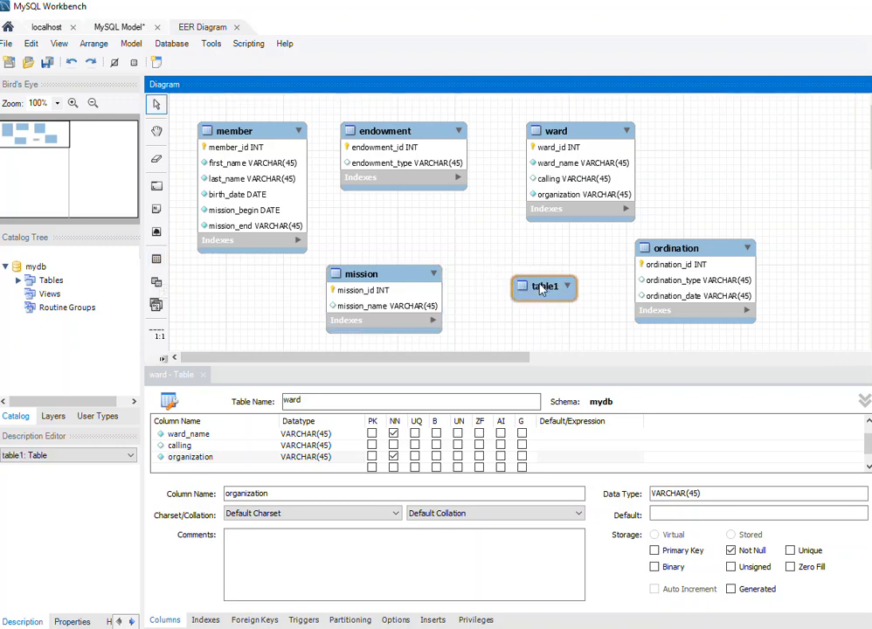
{"action": "left_click", "coordinate": [540, 289]}
{"action": "right_click", "coordinate": [531, 290]}
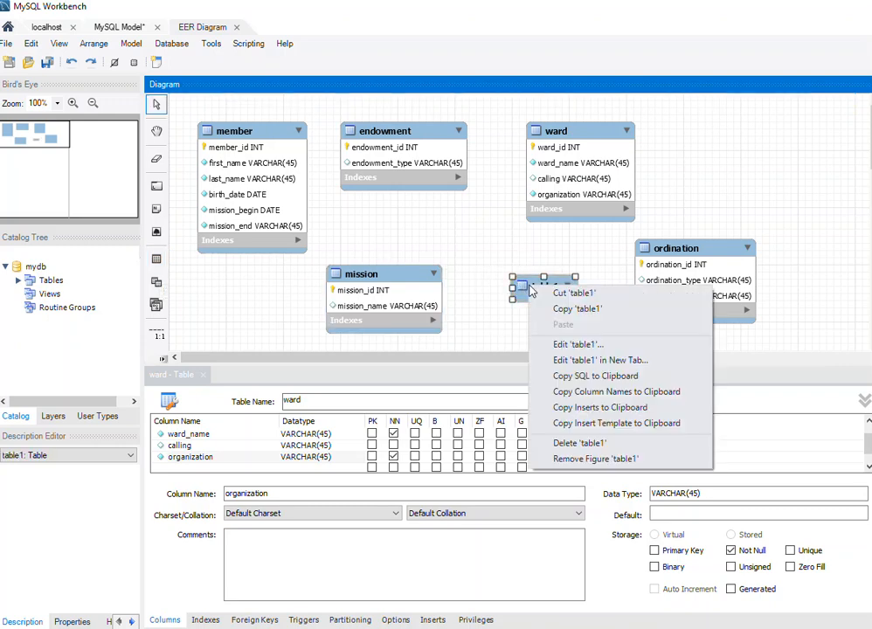
{"action": "left_click", "coordinate": [564, 344]}
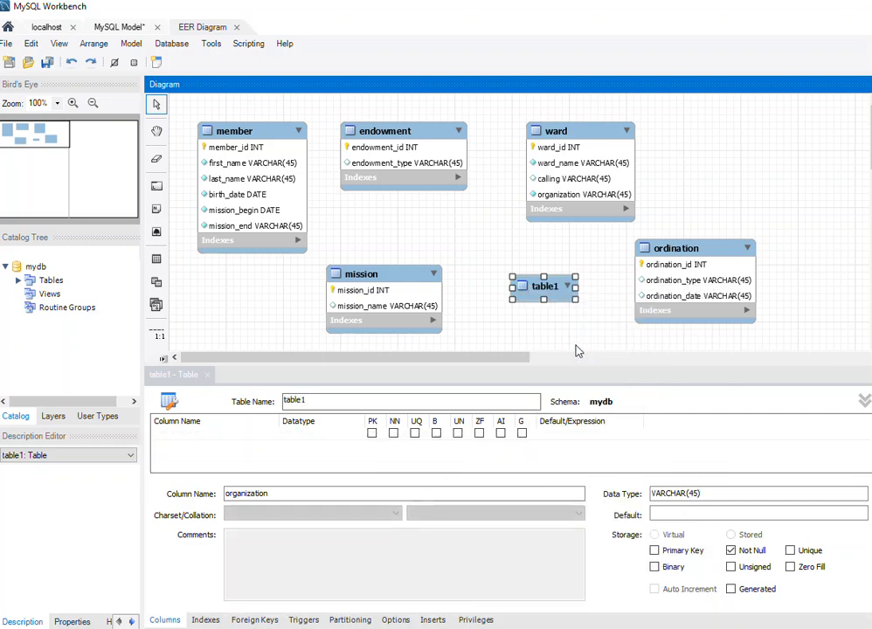
{"action": "left_click", "coordinate": [329, 401]}
{"action": "key", "text": "BackSpace"}
{"action": "key", "text": "BackSpace"}
{"action": "key", "text": "BackSpace"}
{"action": "key", "text": "BackSpace"}
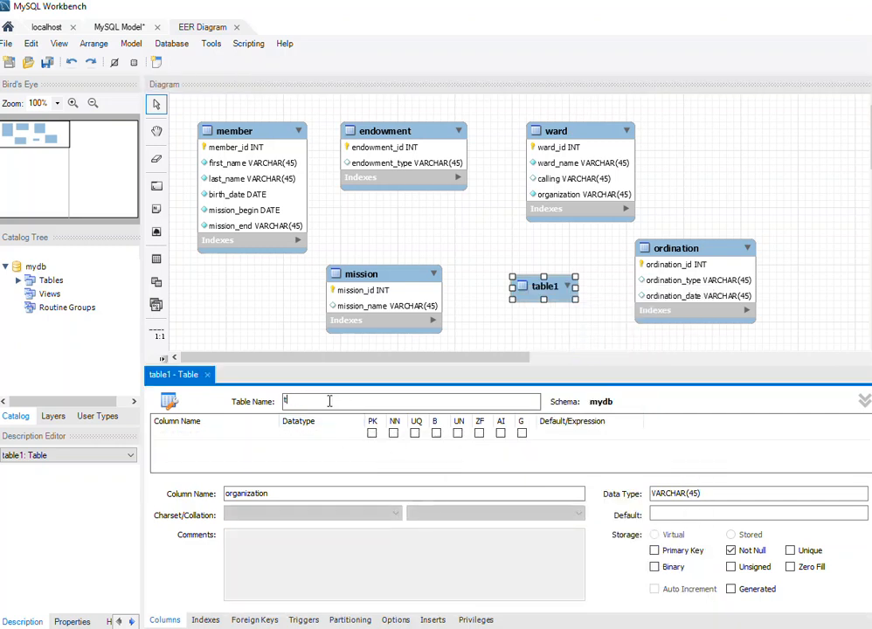
{"action": "type", "text": "mission_lookup"}
Add an INT column mission_lookup_id to the mission_lookup table as primary key, not null, unique and auto-increment.
{"action": "double_click", "coordinate": [220, 433]}
{"action": "left_click", "coordinate": [167, 434]}
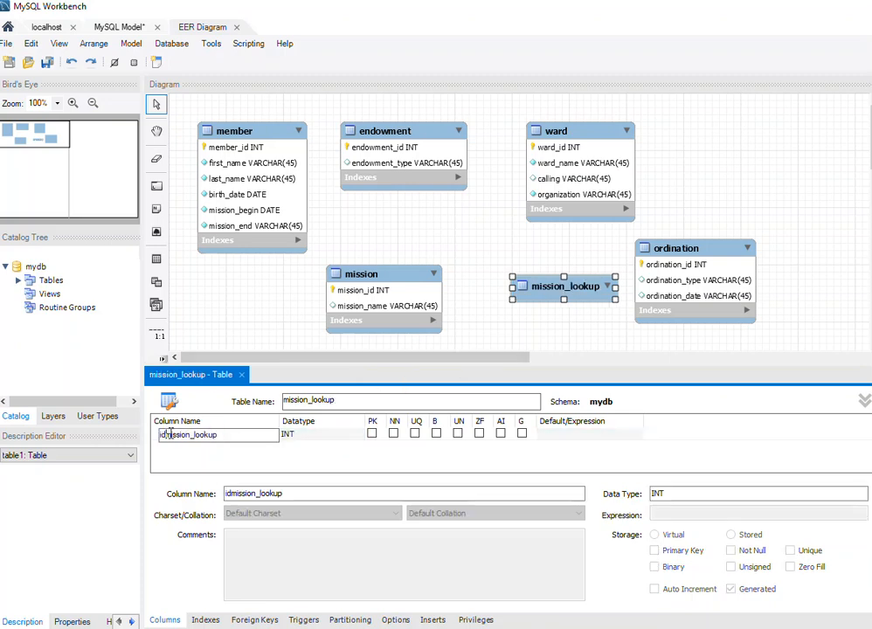
{"action": "key", "text": "BackSpace"}
{"action": "key", "text": "BackSpace"}
{"action": "left_click", "coordinate": [222, 434]}
{"action": "type", "text": "_id"}
{"action": "left_click", "coordinate": [392, 436]}
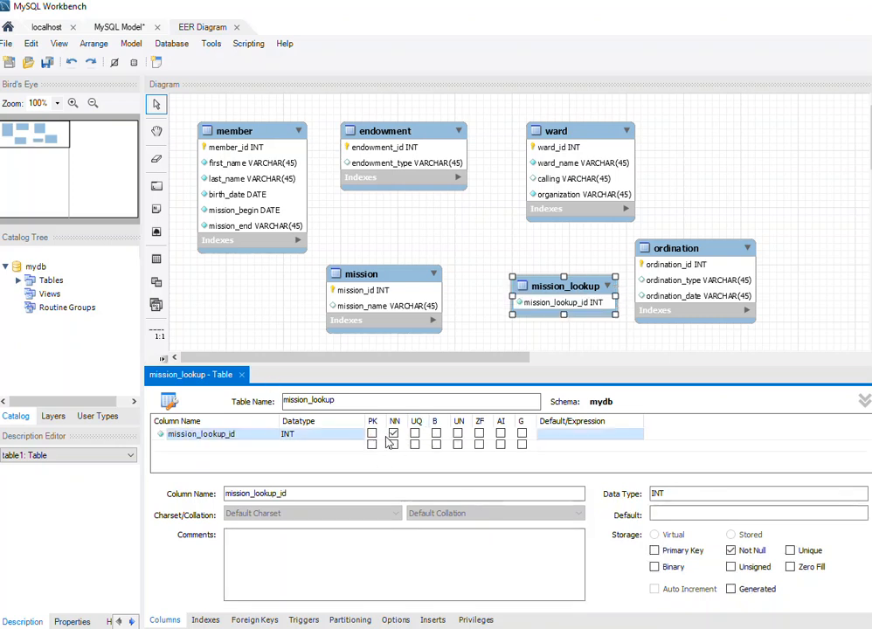
{"action": "left_click", "coordinate": [371, 433]}
{"action": "left_click", "coordinate": [415, 434]}
{"action": "left_click", "coordinate": [501, 434]}
Add a nullable VARCHAR(45) column mission_name to the mission_lookup table and move the table closer to mission.
{"action": "double_click", "coordinate": [230, 446]}
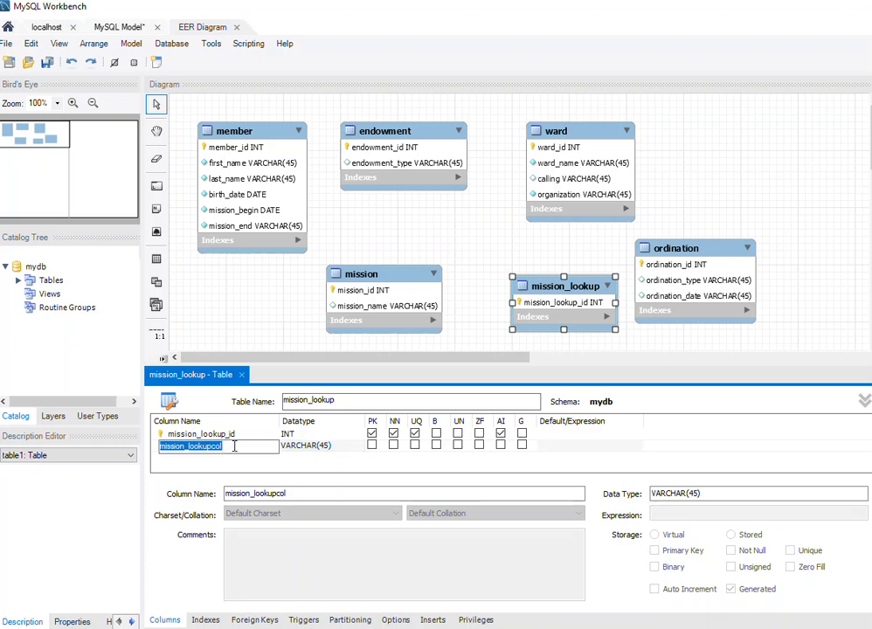
{"action": "type", "text": "mission_name"}
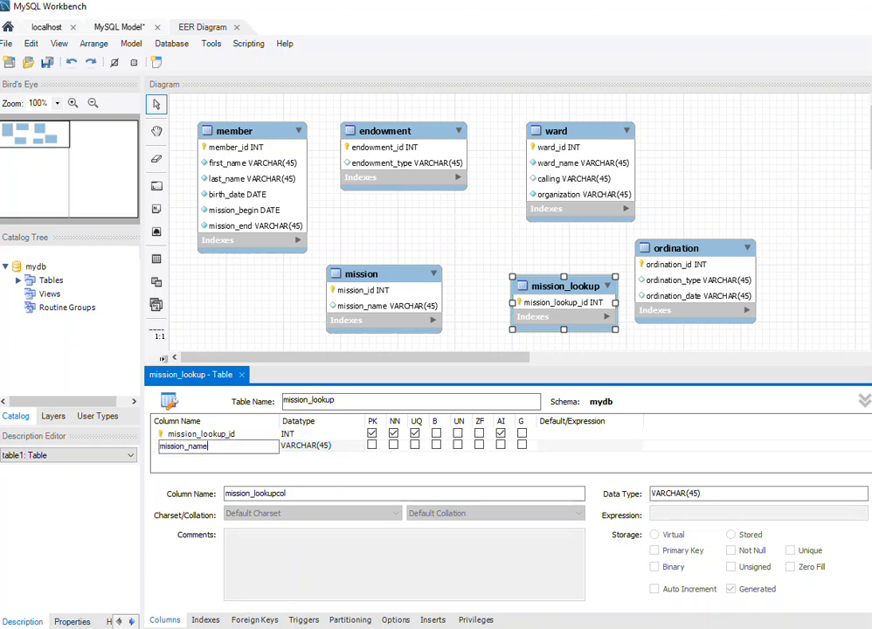
{"action": "left_click", "coordinate": [476, 255]}
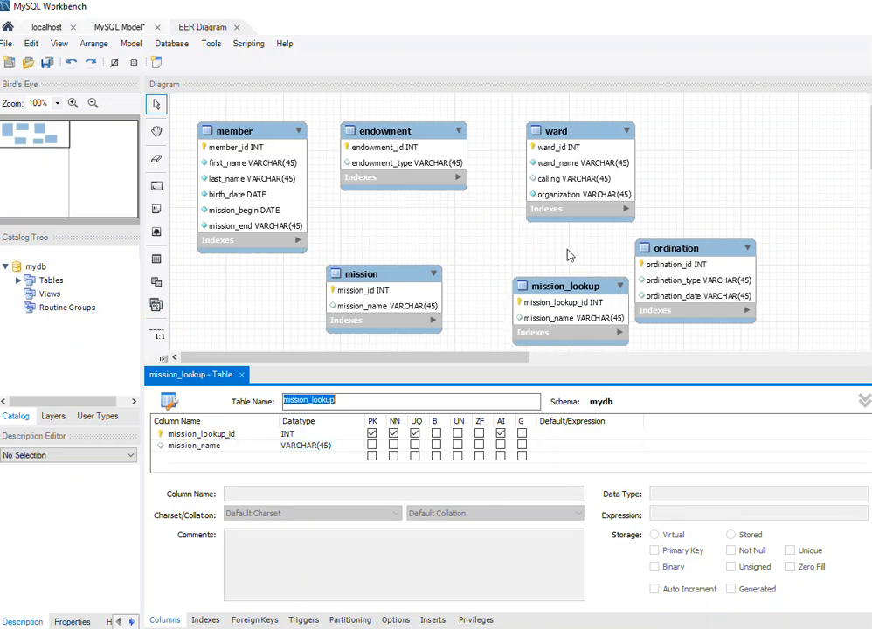
{"action": "left_click_drag", "start_coordinate": [550, 289], "coordinate": [526, 286]}
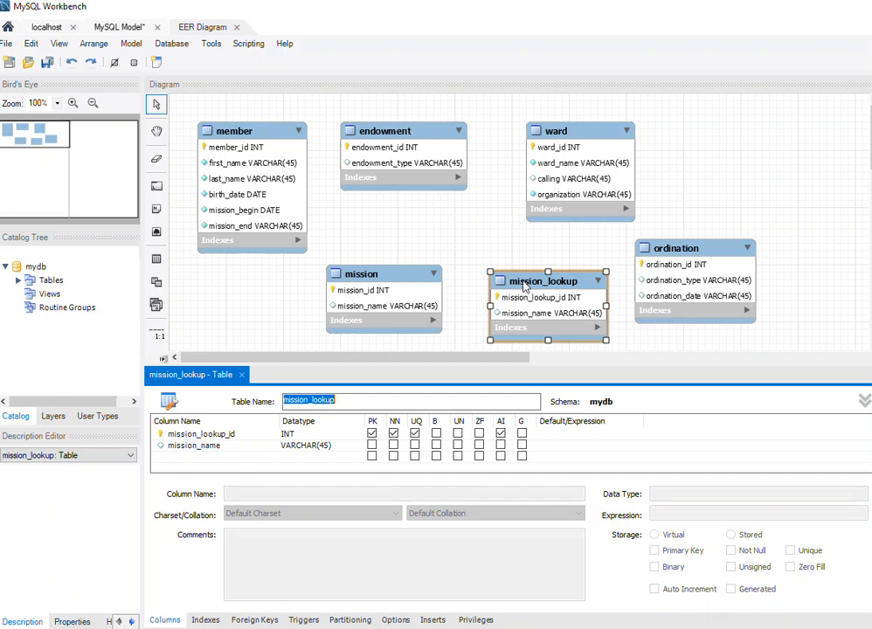
{"action": "left_click", "coordinate": [527, 287]}
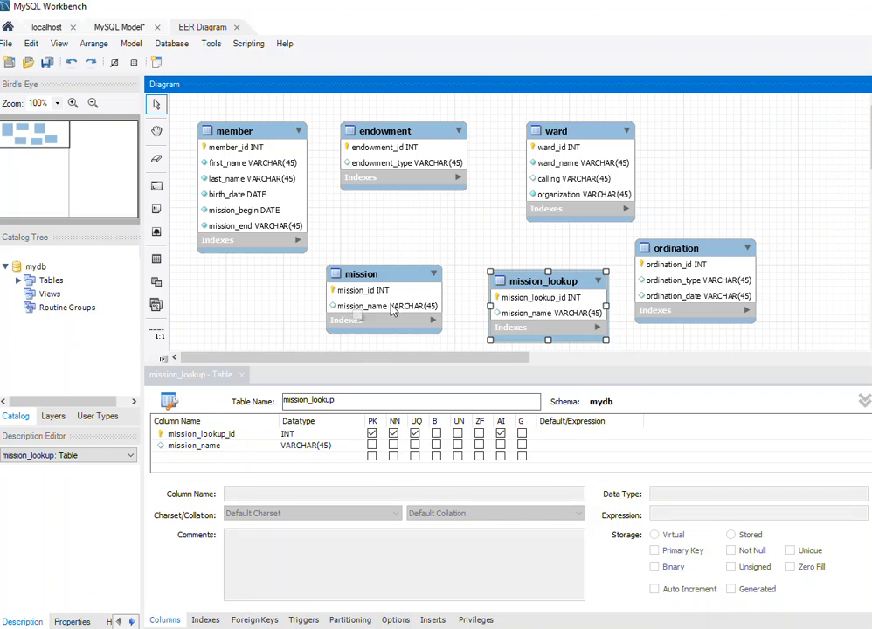
Delete the mission_name column from the mission table.
{"action": "left_click", "coordinate": [377, 276]}
{"action": "right_click", "coordinate": [378, 276]}
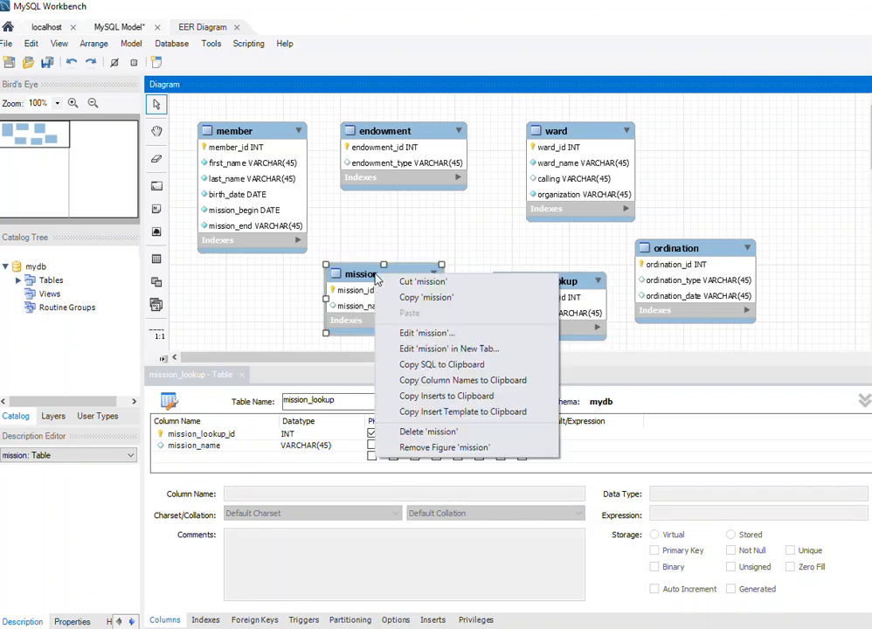
{"action": "left_click", "coordinate": [440, 335]}
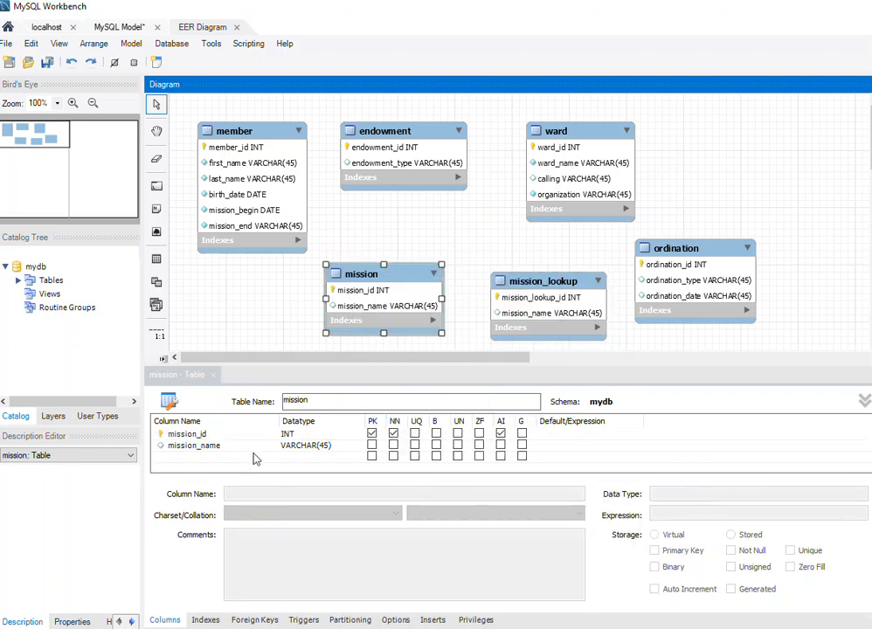
{"action": "left_click", "coordinate": [180, 449]}
{"action": "right_click", "coordinate": [180, 449]}
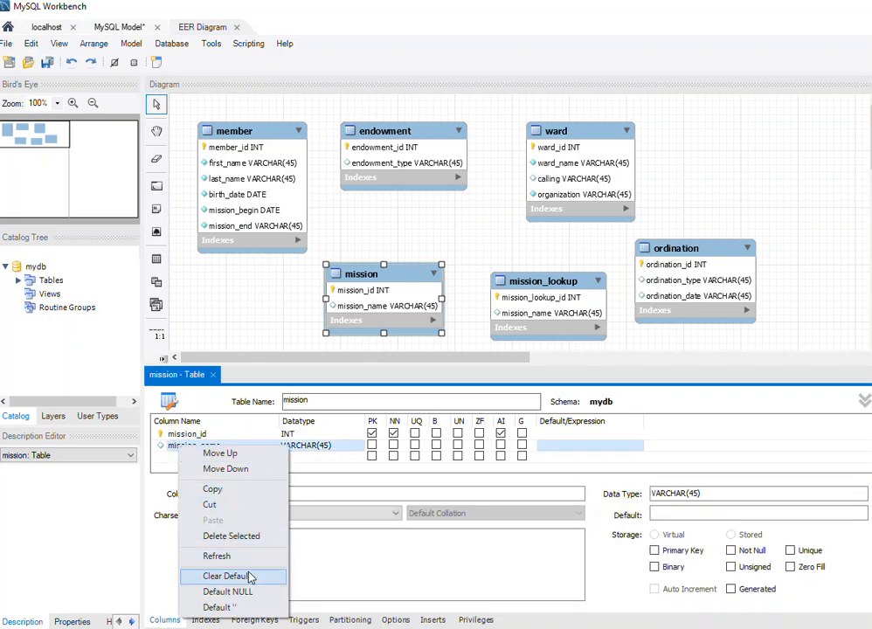
{"action": "left_click", "coordinate": [250, 537]}
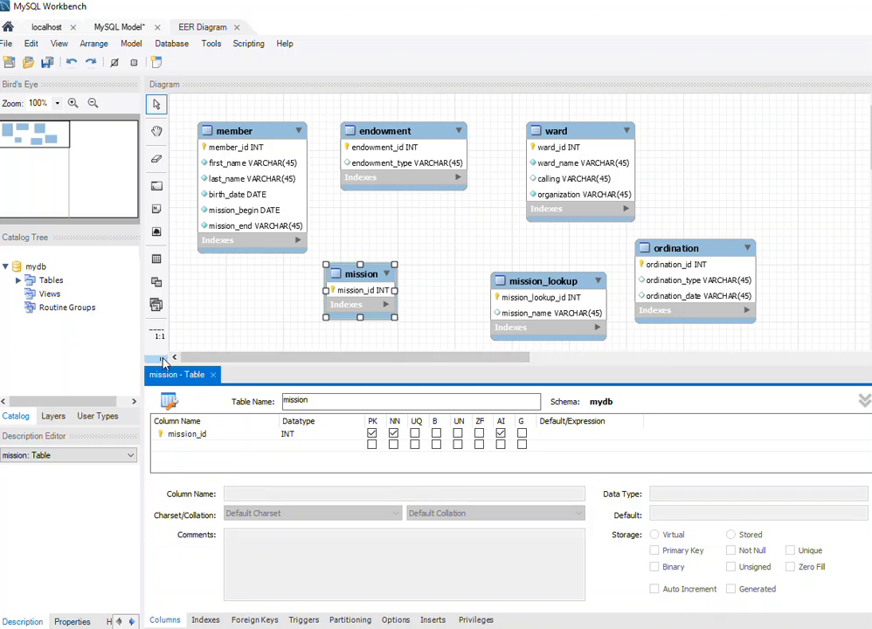
{"action": "mouse_move", "coordinate": [161, 362]}
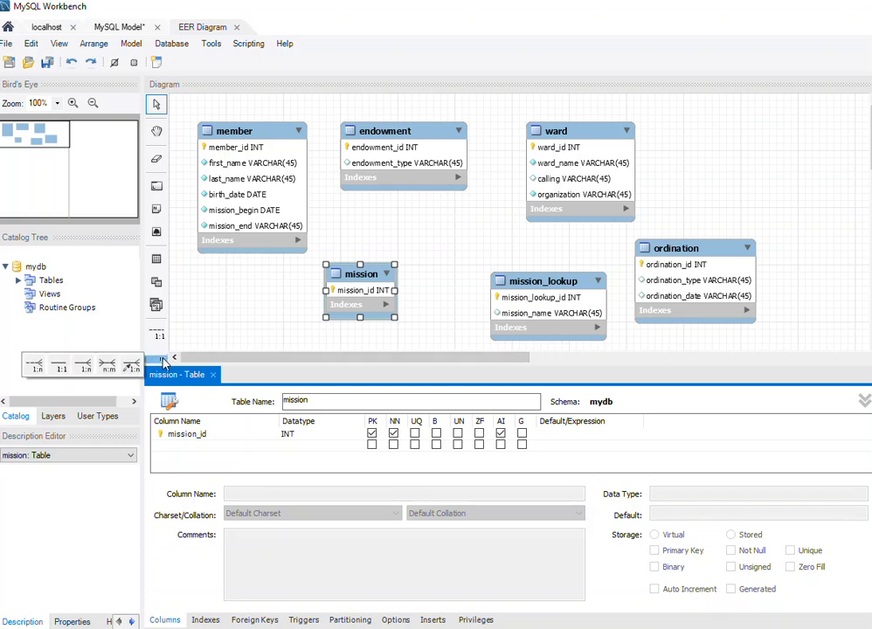
{"action": "left_click", "coordinate": [34, 368]}
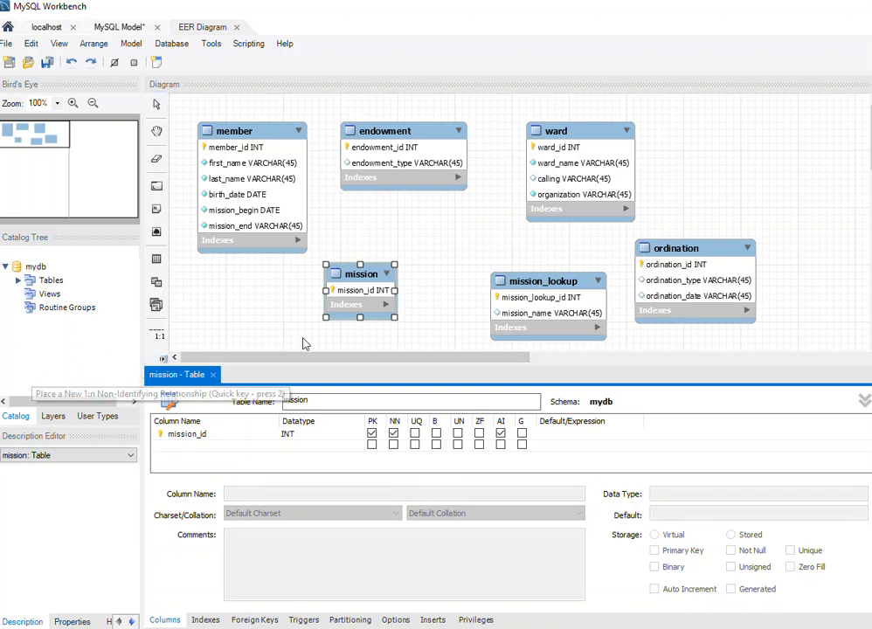
{"action": "left_click", "coordinate": [557, 287]}
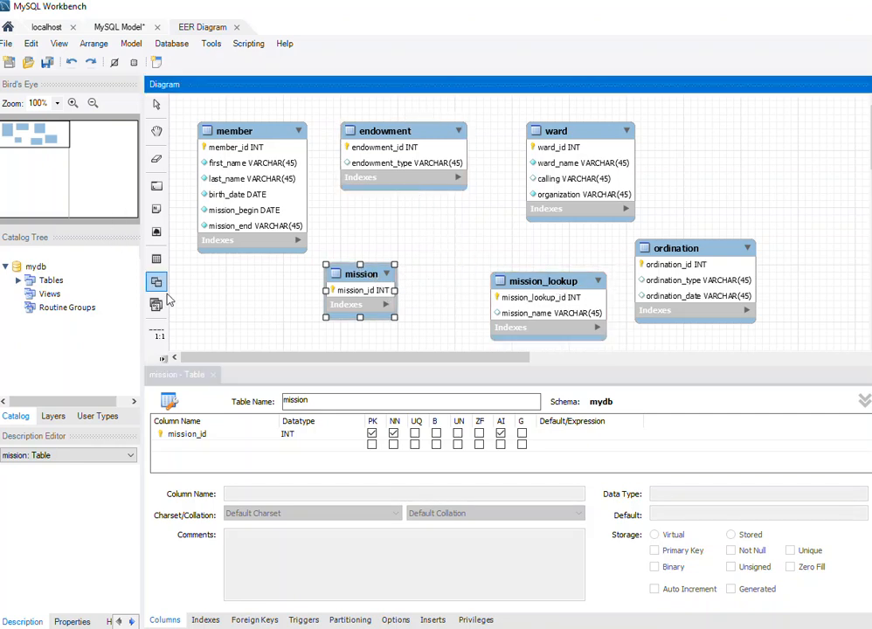
Create a one-to-many non-identifying relationship with mission holding the foreign key to mission_lookup.
{"action": "left_click", "coordinate": [163, 359]}
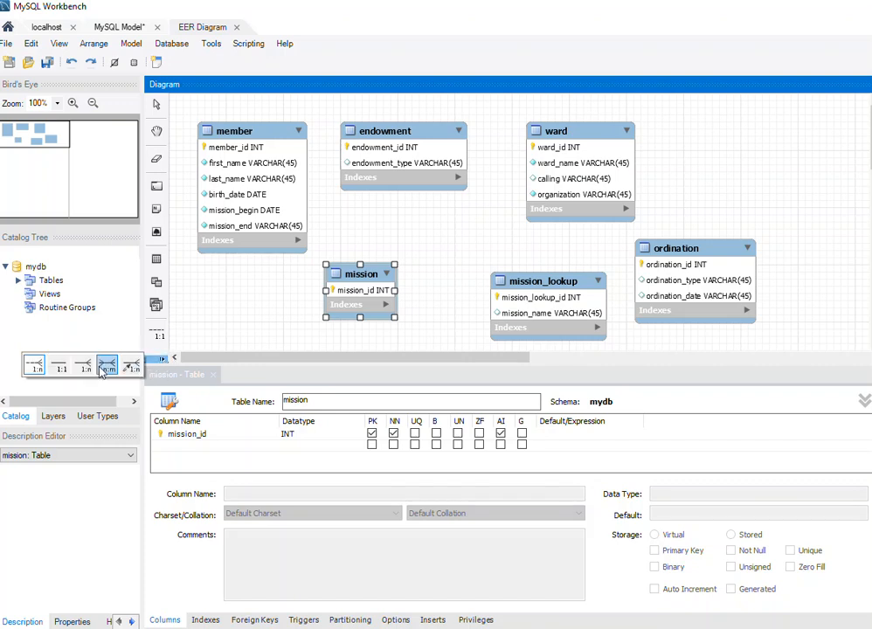
{"action": "left_click", "coordinate": [39, 369]}
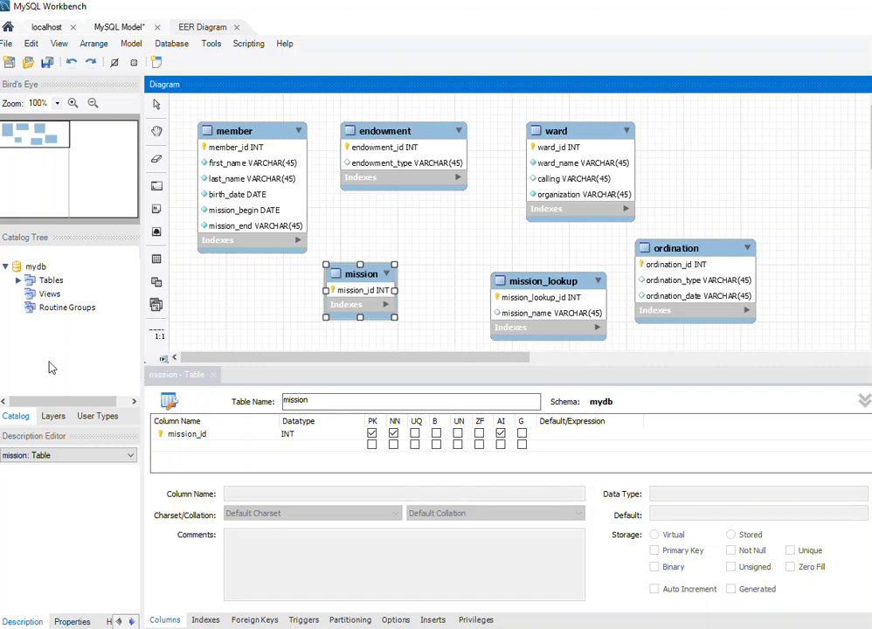
{"action": "left_click", "coordinate": [370, 278]}
{"action": "left_click", "coordinate": [527, 281]}
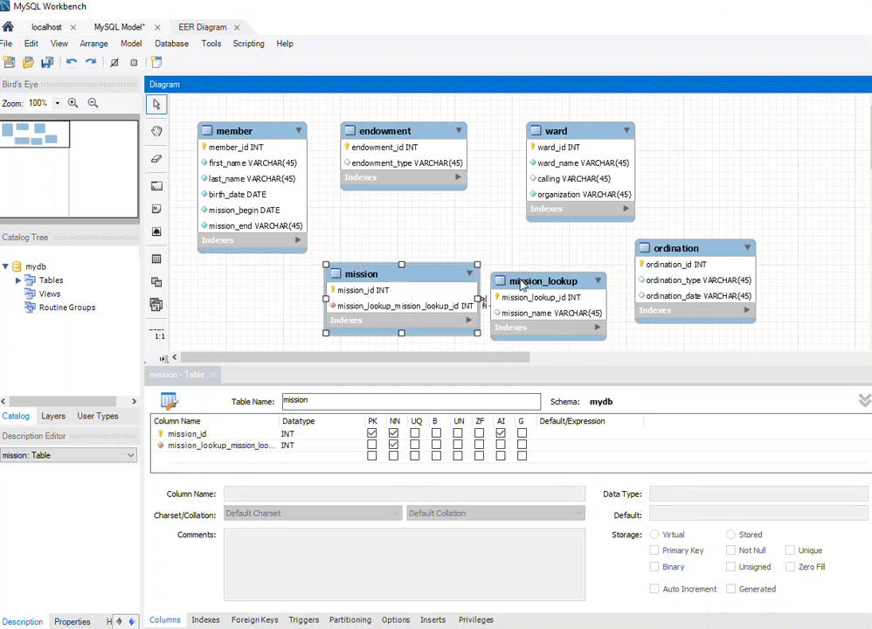
Spread the tables out, moving mission away from mission_lookup and shifting ward and endowment farther from member to open a gap.
{"action": "left_click_drag", "start_coordinate": [433, 275], "coordinate": [341, 283]}
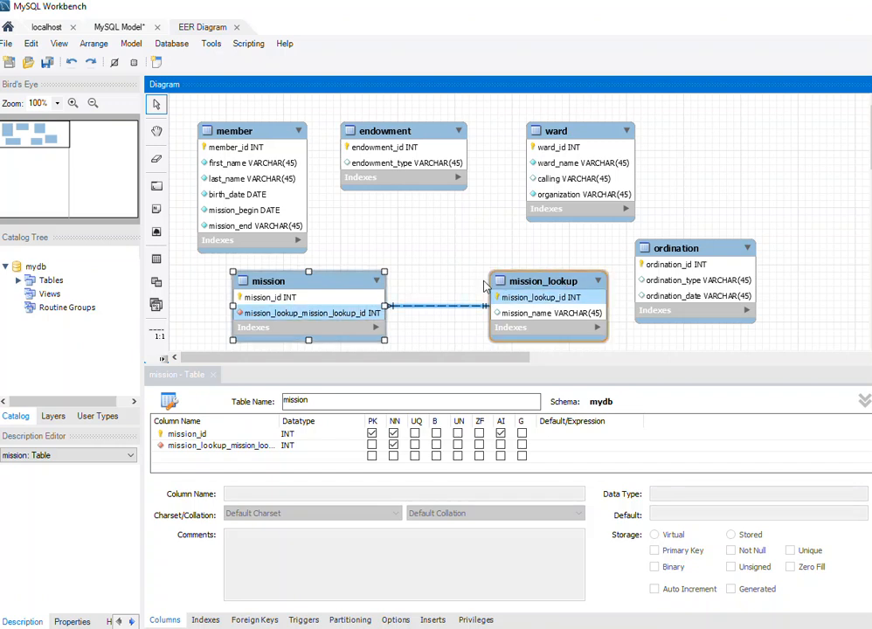
{"action": "left_click_drag", "start_coordinate": [583, 129], "coordinate": [667, 114]}
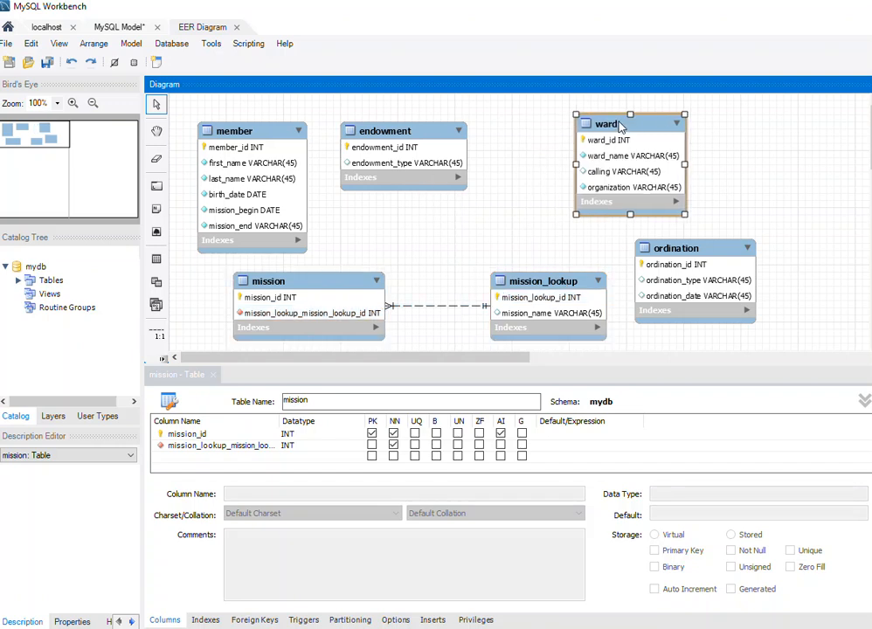
{"action": "left_click_drag", "start_coordinate": [391, 139], "coordinate": [484, 147]}
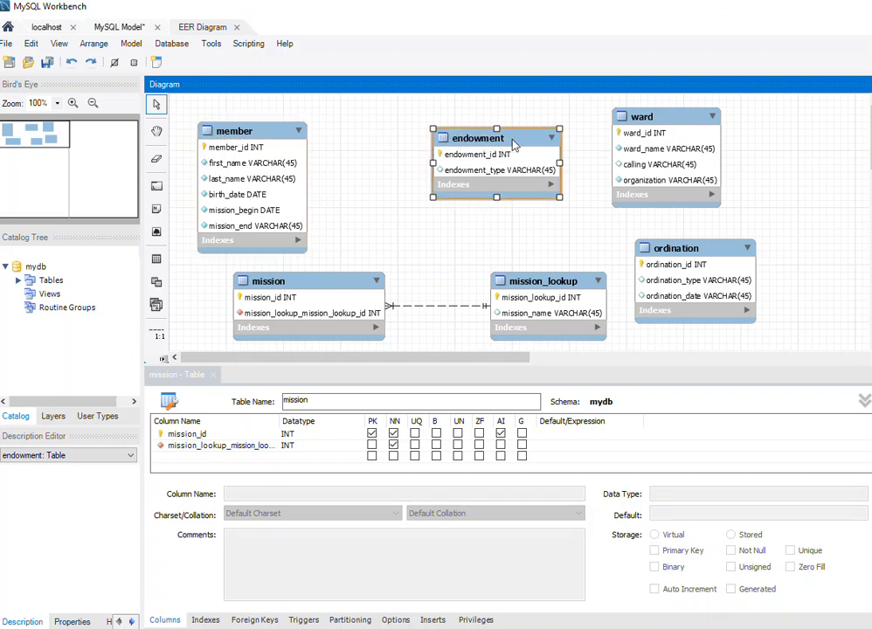
{"action": "left_click_drag", "start_coordinate": [514, 143], "coordinate": [535, 142]}
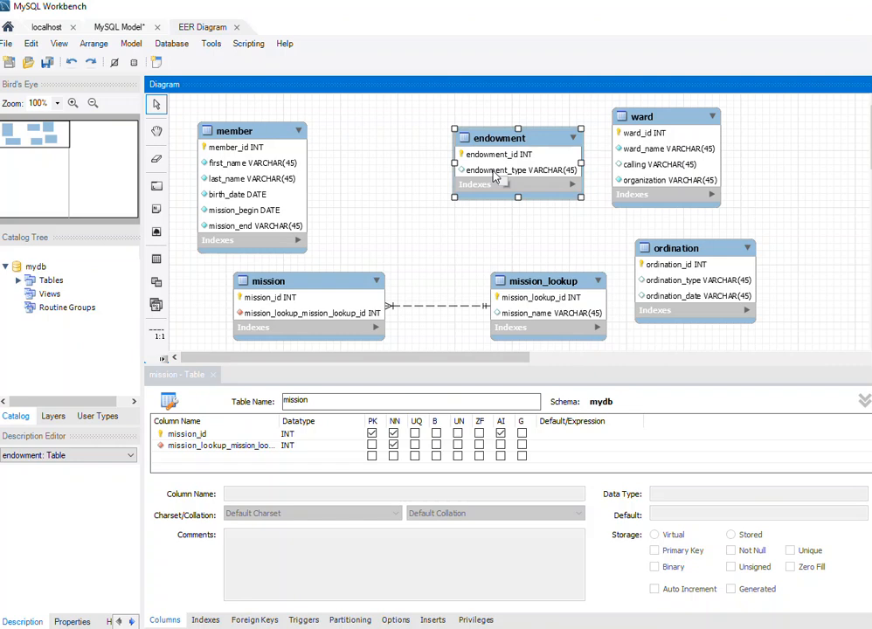
Place a new table on the canvas between member and endowment and name it member_endowment.
{"action": "left_click", "coordinate": [156, 259]}
{"action": "left_click", "coordinate": [353, 152]}
{"action": "right_click", "coordinate": [372, 154]}
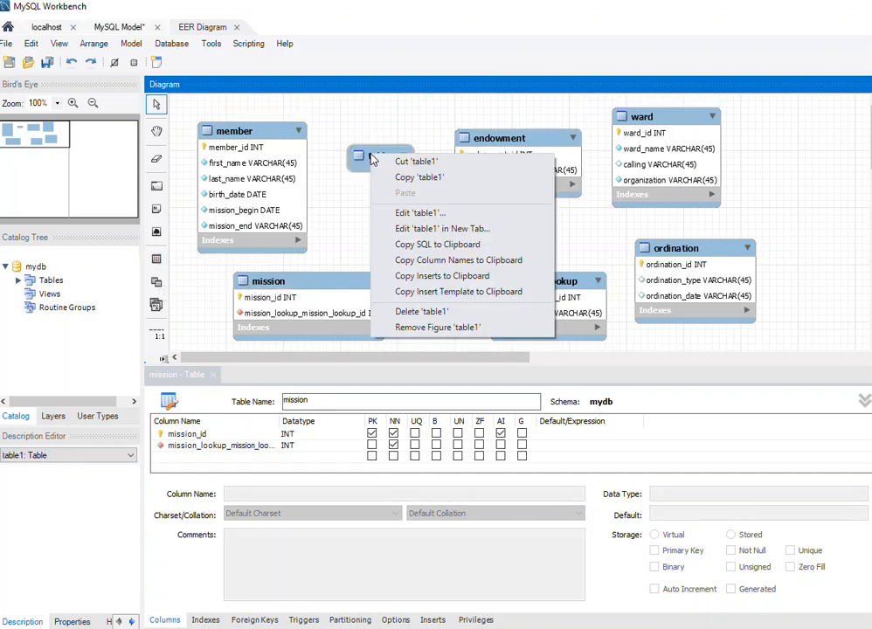
{"action": "left_click", "coordinate": [421, 214]}
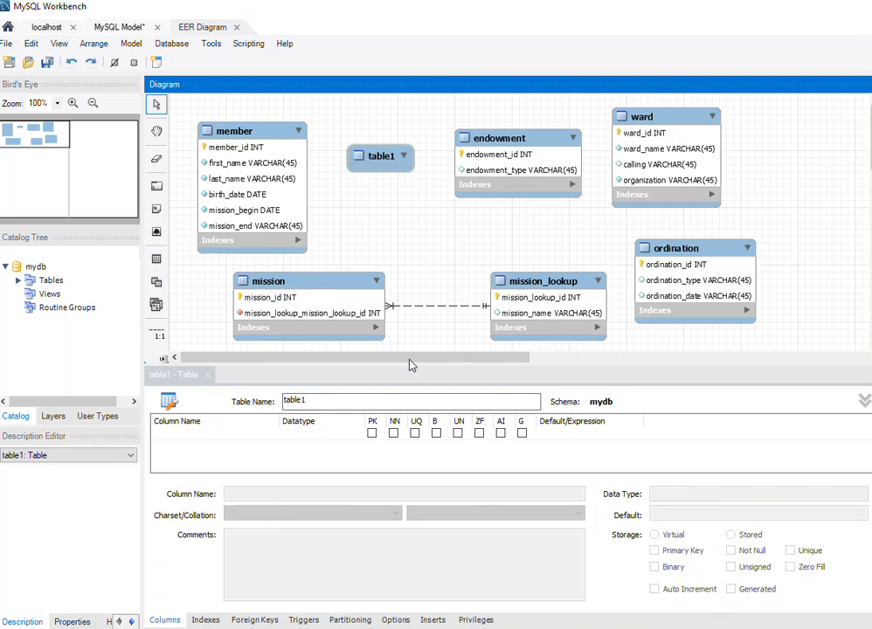
{"action": "type", "text": "member_endowment"}
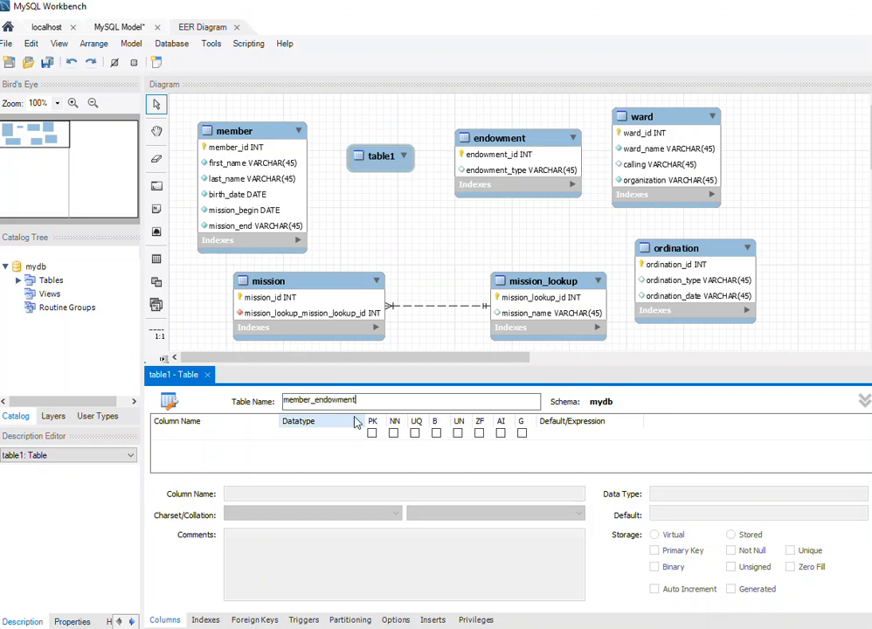
Add an INT column member_endowment_id to the member_endowment table as primary key, not null, unique and auto-increment.
{"action": "double_click", "coordinate": [191, 432]}
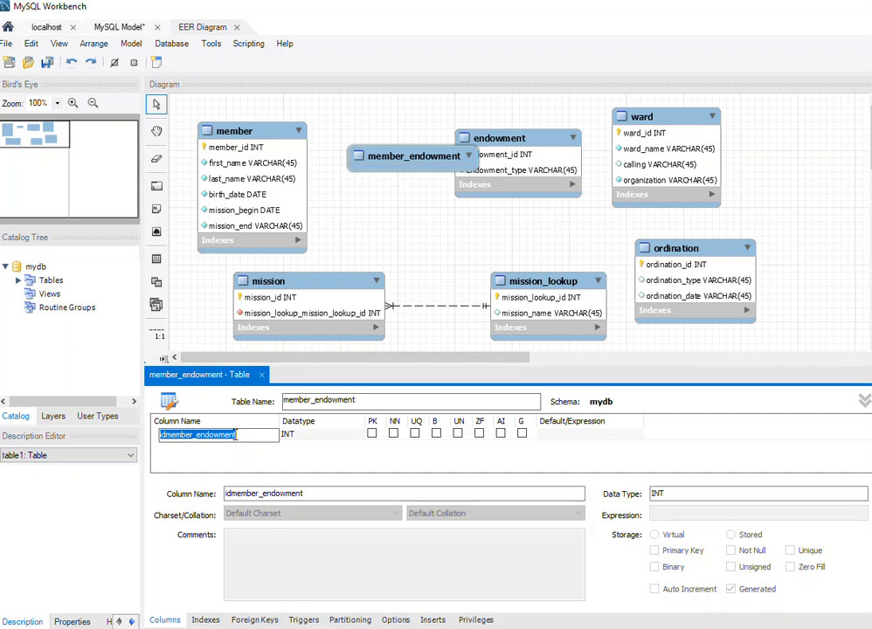
{"action": "left_click", "coordinate": [248, 435]}
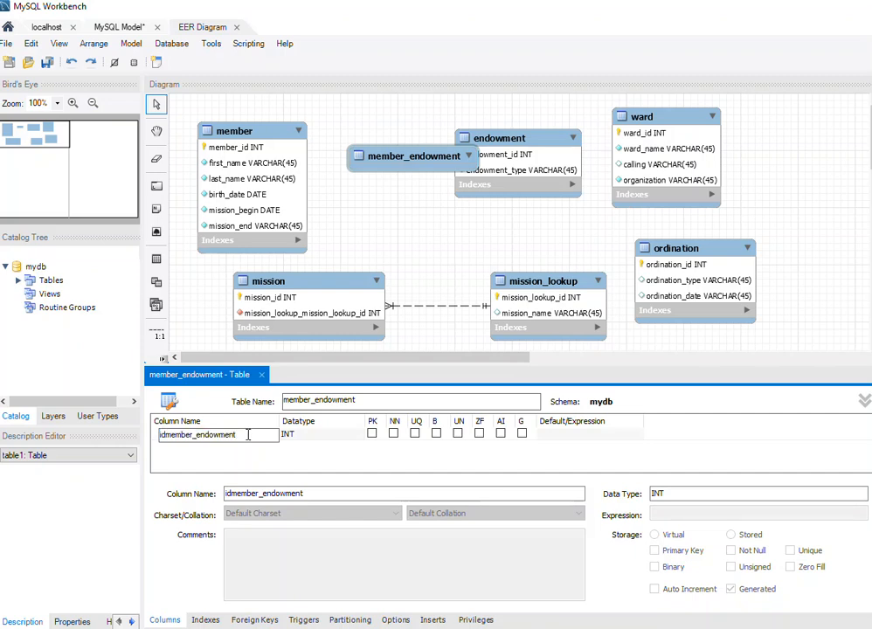
{"action": "left_click", "coordinate": [167, 435]}
{"action": "key", "text": "BackSpace"}
{"action": "key", "text": "BackSpace"}
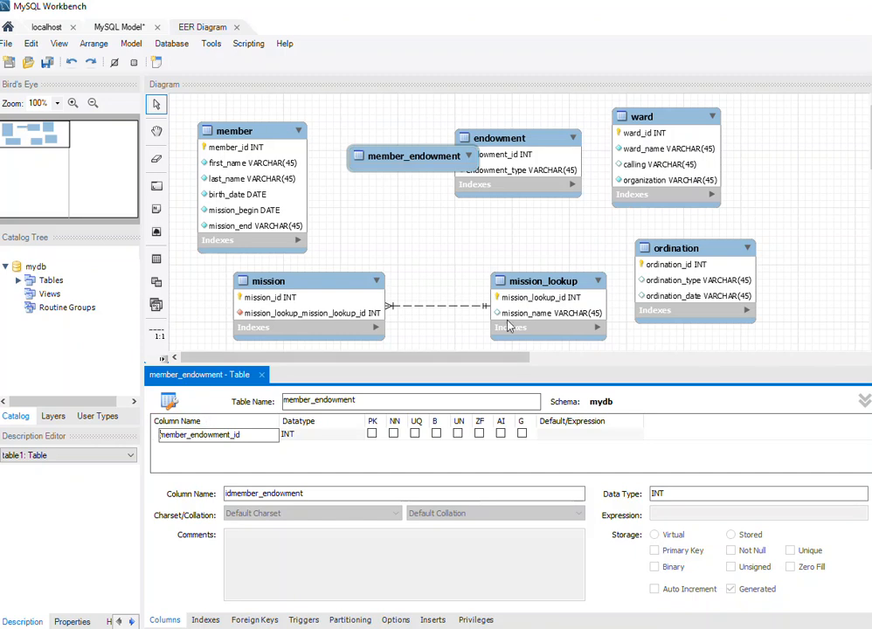
{"action": "left_click", "coordinate": [374, 435]}
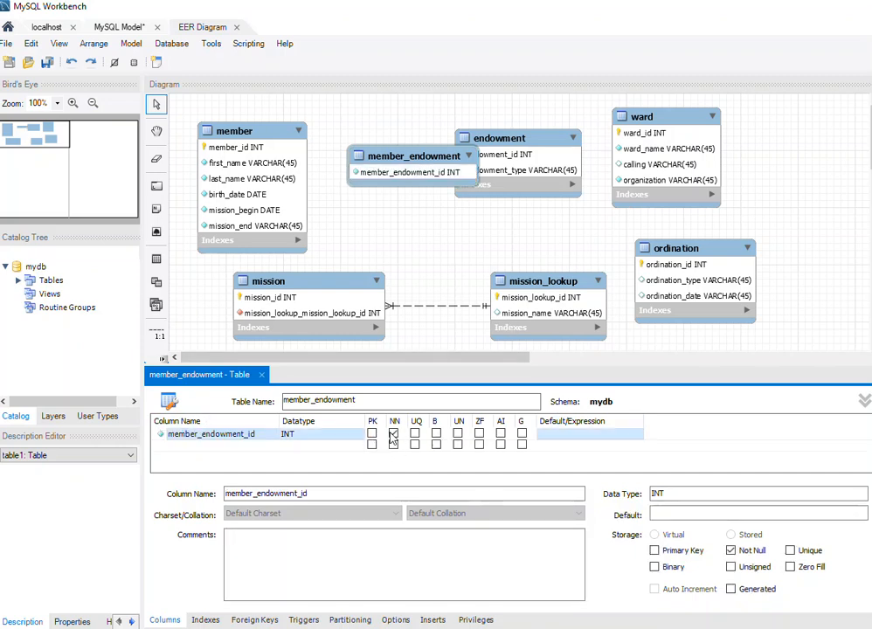
{"action": "left_click", "coordinate": [373, 434]}
{"action": "left_click", "coordinate": [415, 435]}
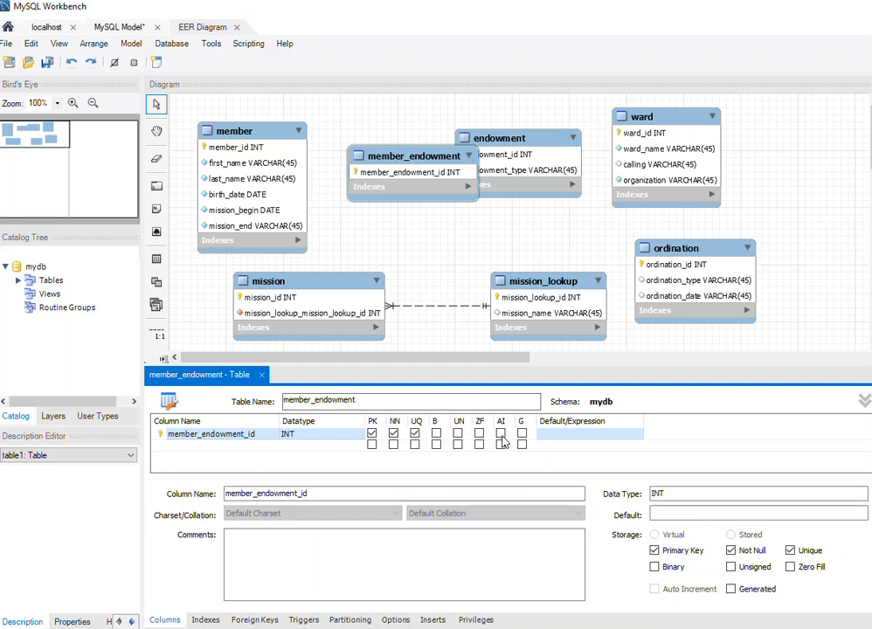
{"action": "left_click", "coordinate": [501, 434]}
{"action": "left_click", "coordinate": [191, 454]}
{"action": "left_click", "coordinate": [192, 447]}
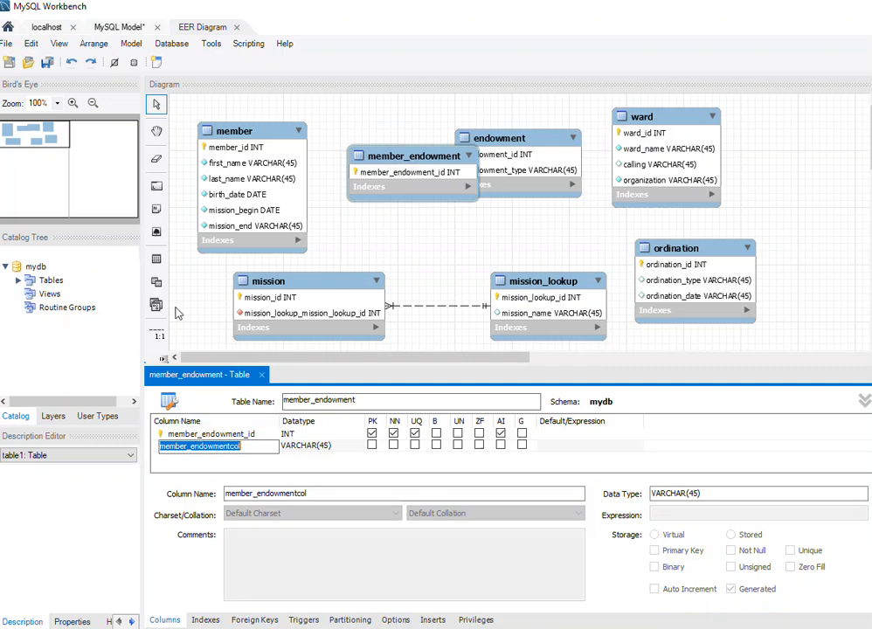
Rearrange the canvas so member, member_endowment, endowment and ward sit in one row without overlapping.
{"action": "left_click_drag", "start_coordinate": [382, 158], "coordinate": [352, 191]}
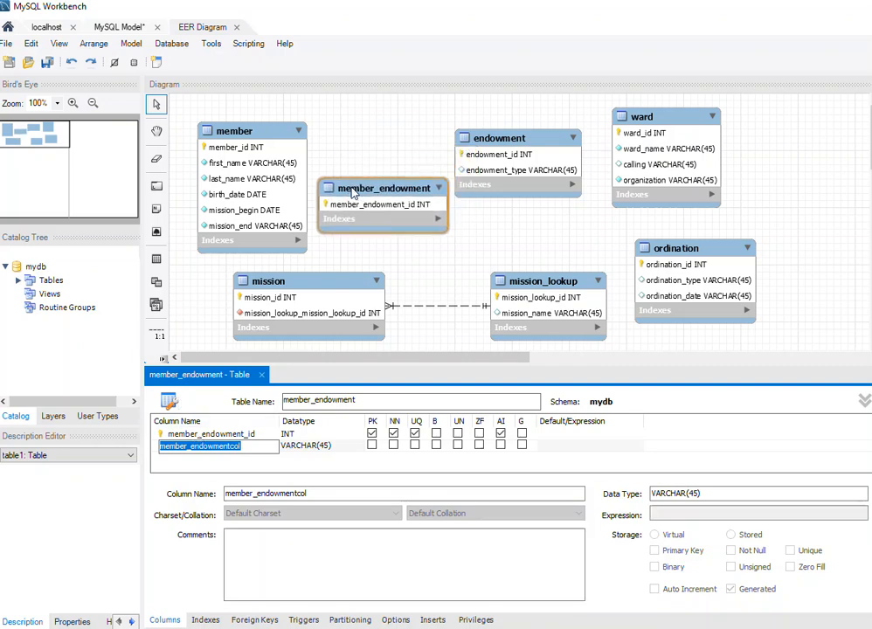
{"action": "left_click_drag", "start_coordinate": [501, 140], "coordinate": [522, 138]}
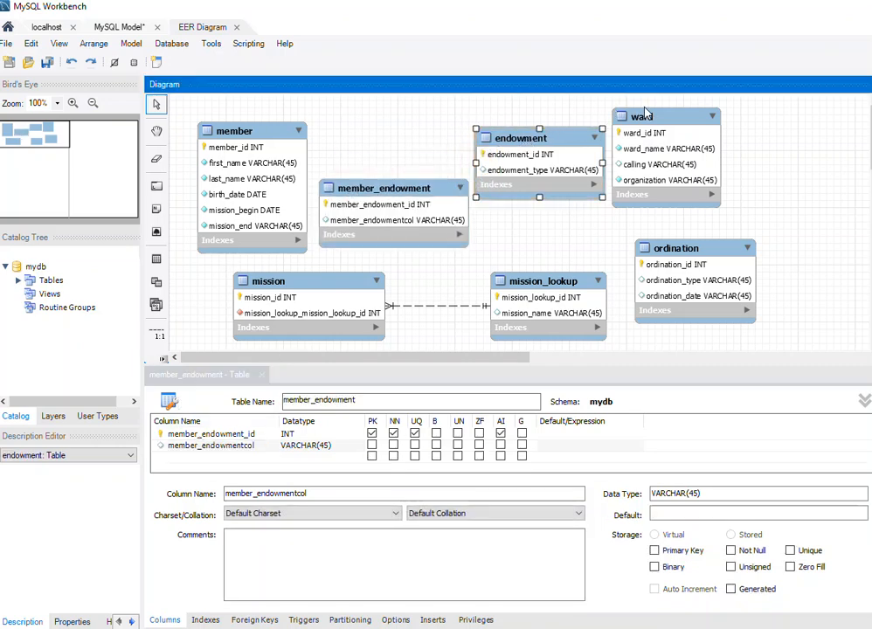
{"action": "left_click_drag", "start_coordinate": [654, 117], "coordinate": [690, 118]}
{"action": "left_click_drag", "start_coordinate": [576, 142], "coordinate": [605, 141]}
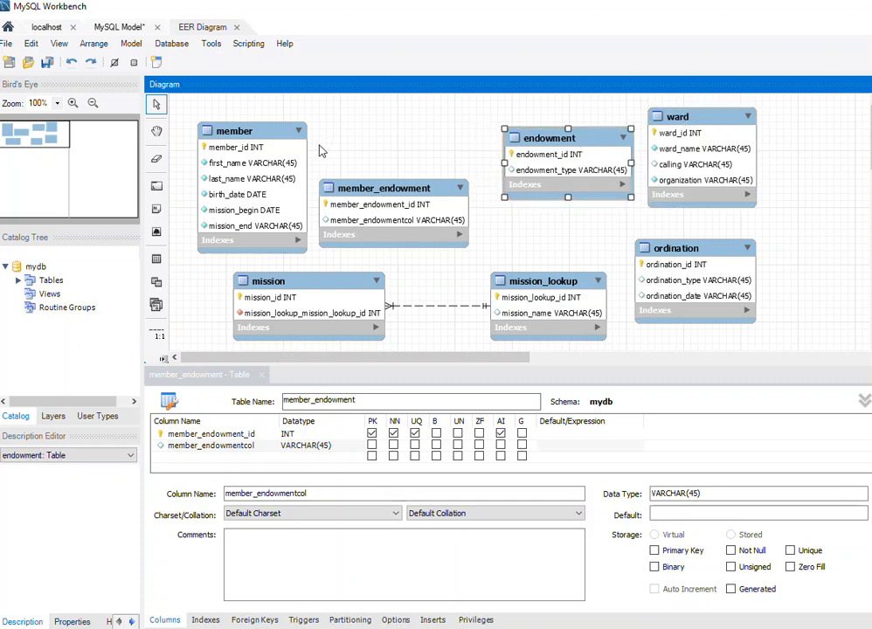
{"action": "left_click_drag", "start_coordinate": [297, 133], "coordinate": [283, 133]}
{"action": "left_click_drag", "start_coordinate": [358, 182], "coordinate": [363, 132]}
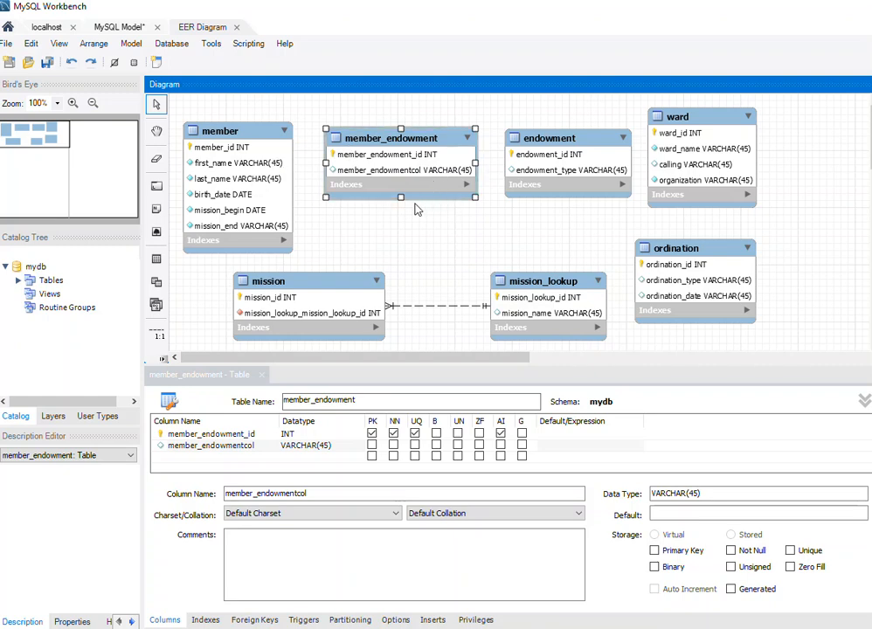
Delete the unneeded member_endowmentcol column from the member_endowment table.
{"action": "right_click", "coordinate": [431, 145]}
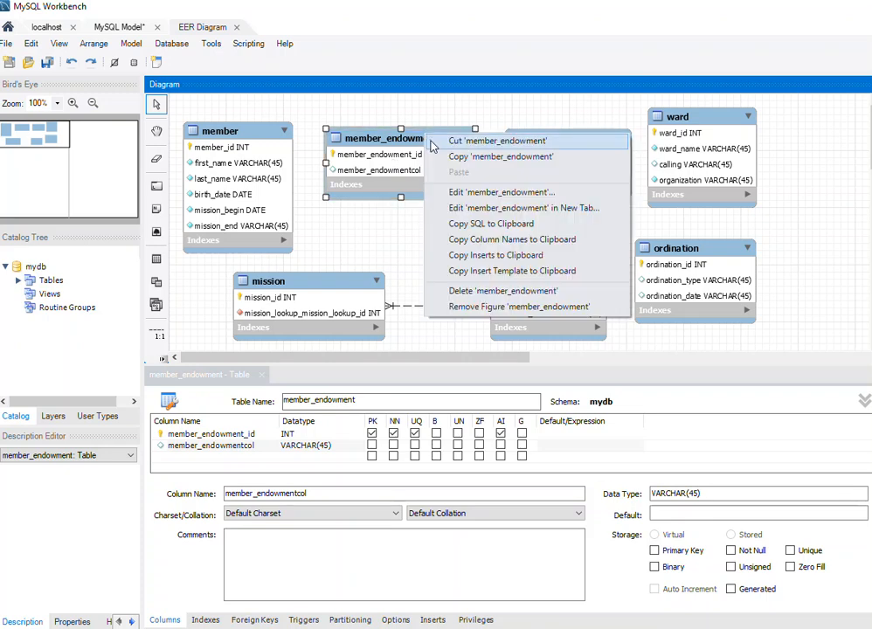
{"action": "left_click", "coordinate": [459, 193]}
{"action": "left_click", "coordinate": [201, 449]}
{"action": "left_click", "coordinate": [178, 445]}
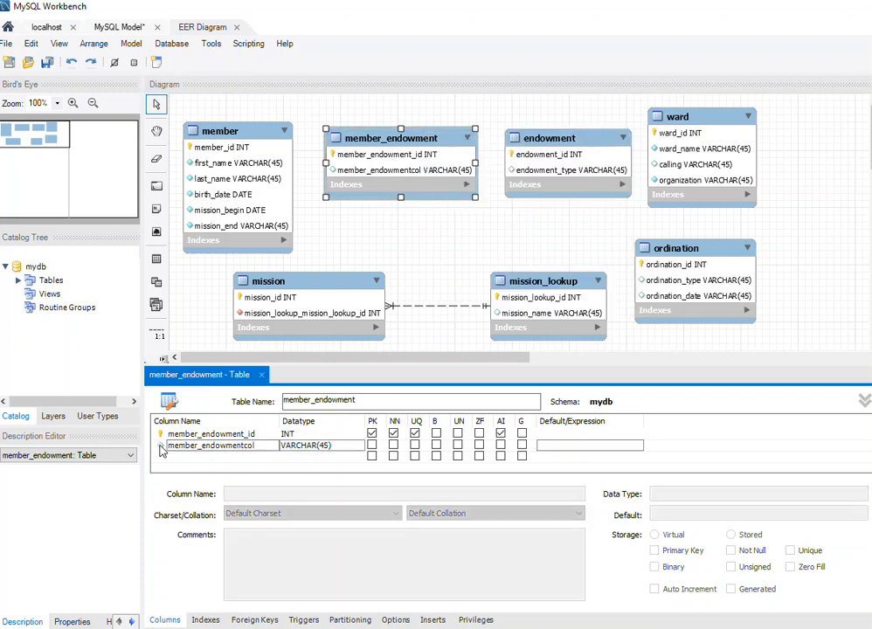
{"action": "right_click", "coordinate": [163, 445]}
{"action": "left_click", "coordinate": [213, 536]}
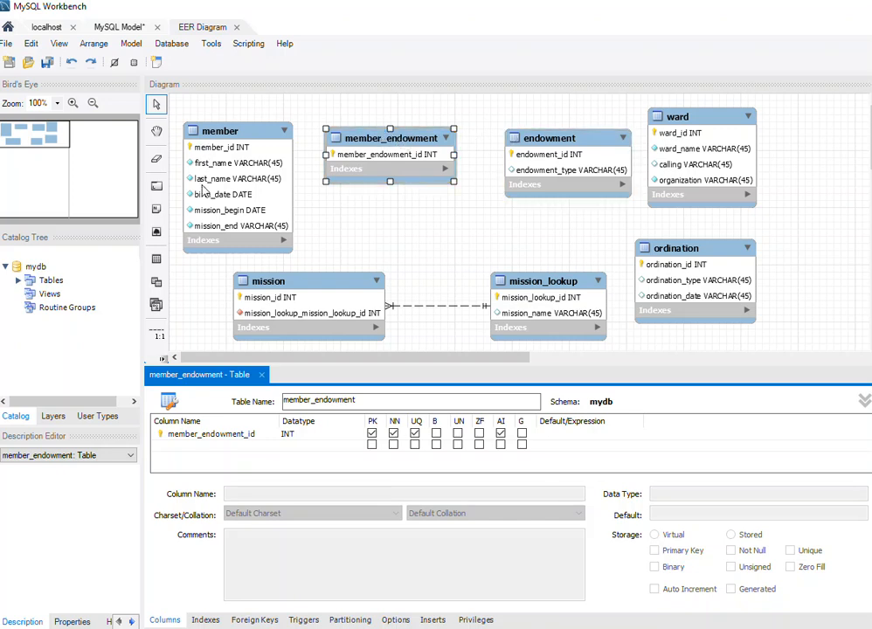
Link member_endowment to both member and endowment with one-to-many non-identifying relationships, keeping the foreign keys in member_endowment.
{"action": "left_click", "coordinate": [162, 359]}
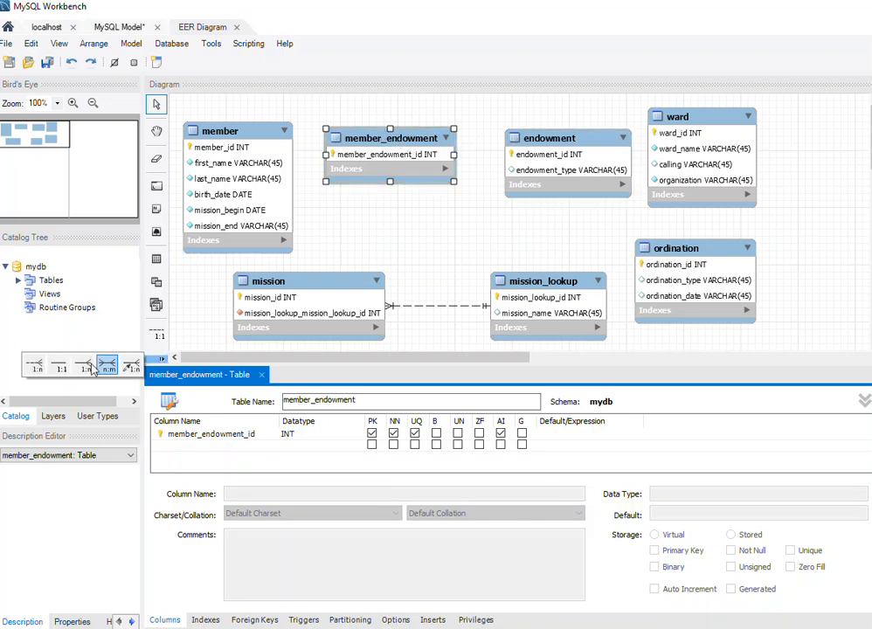
{"action": "left_click", "coordinate": [36, 367]}
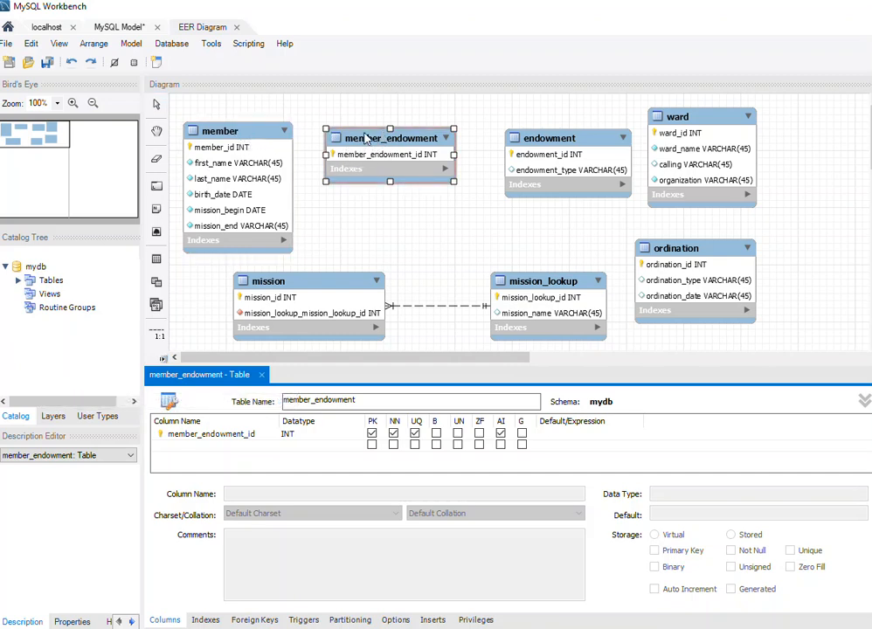
{"action": "left_click", "coordinate": [364, 142]}
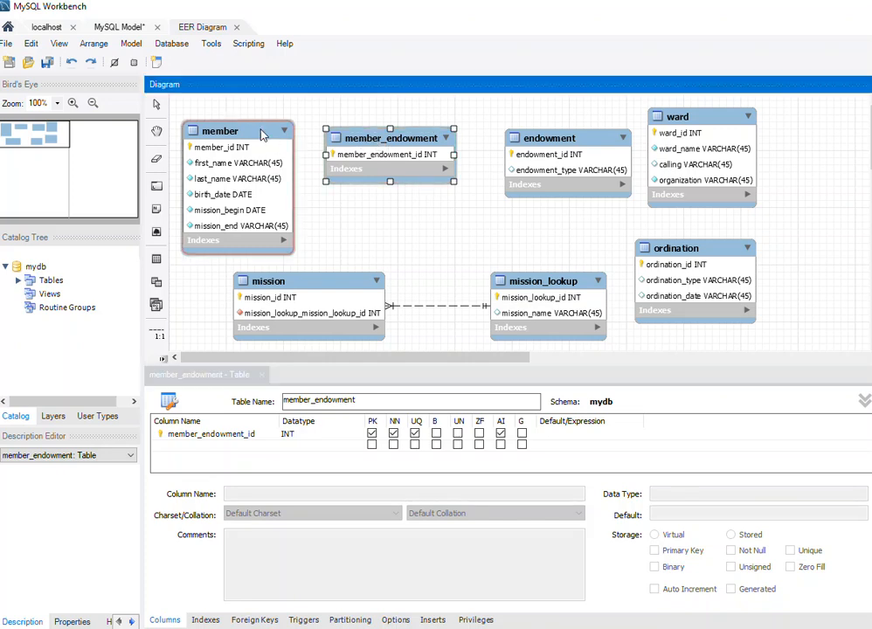
{"action": "left_click", "coordinate": [232, 140]}
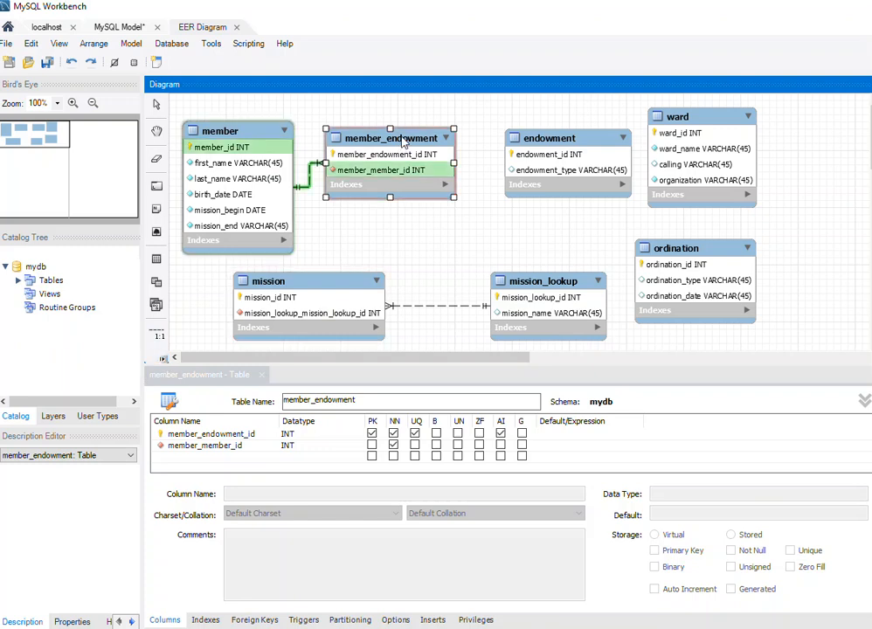
{"action": "left_click", "coordinate": [548, 142]}
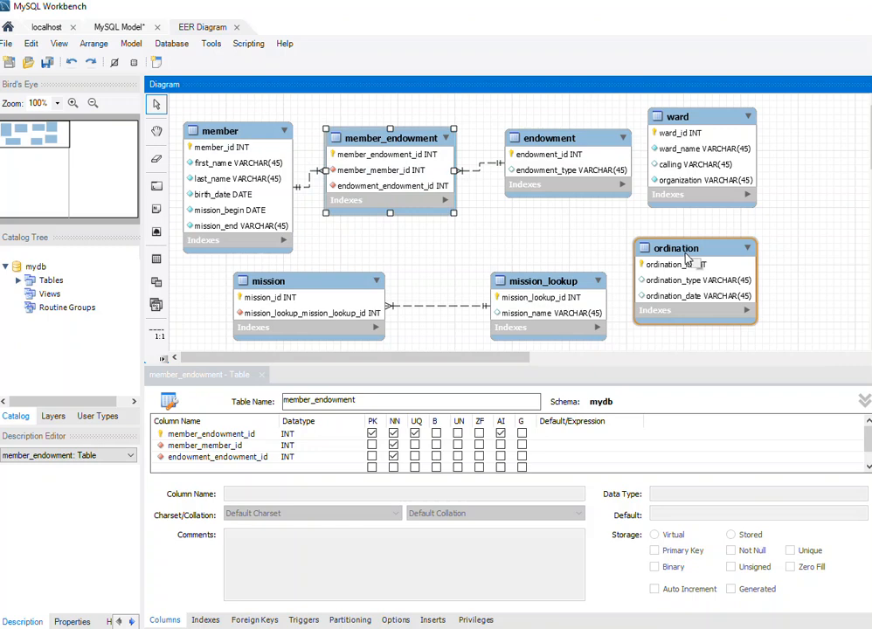
Link member to ward with a one-to-many non-identifying relationship, keeping the foreign key in member, and space the mission and ward tables further out.
{"action": "left_click_drag", "start_coordinate": [345, 291], "coordinate": [366, 298]}
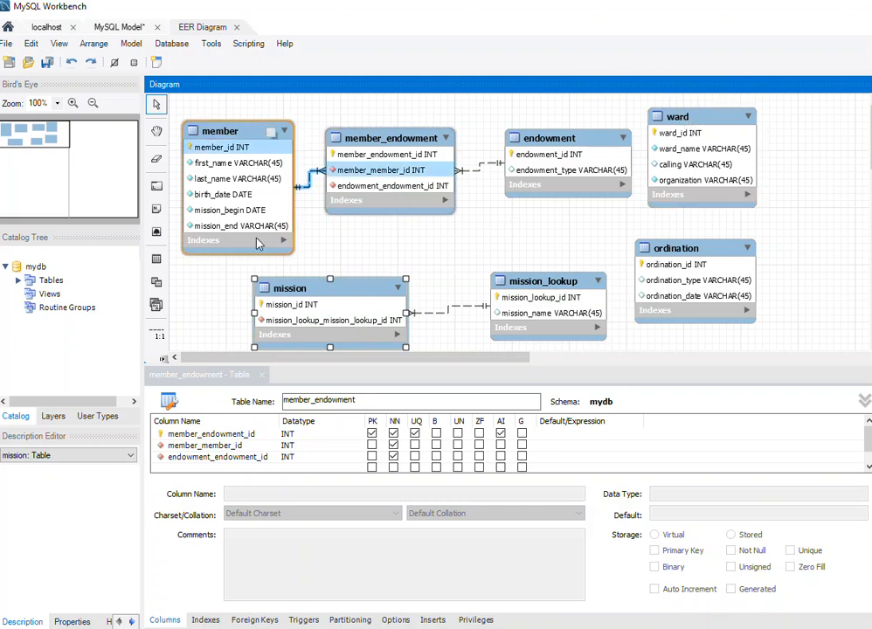
{"action": "left_click", "coordinate": [163, 359]}
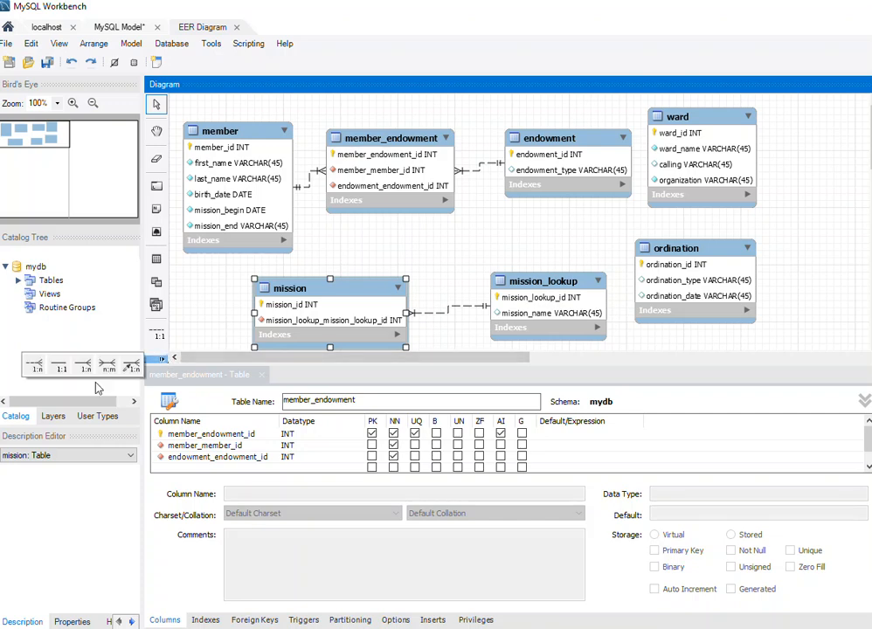
{"action": "left_click", "coordinate": [35, 366]}
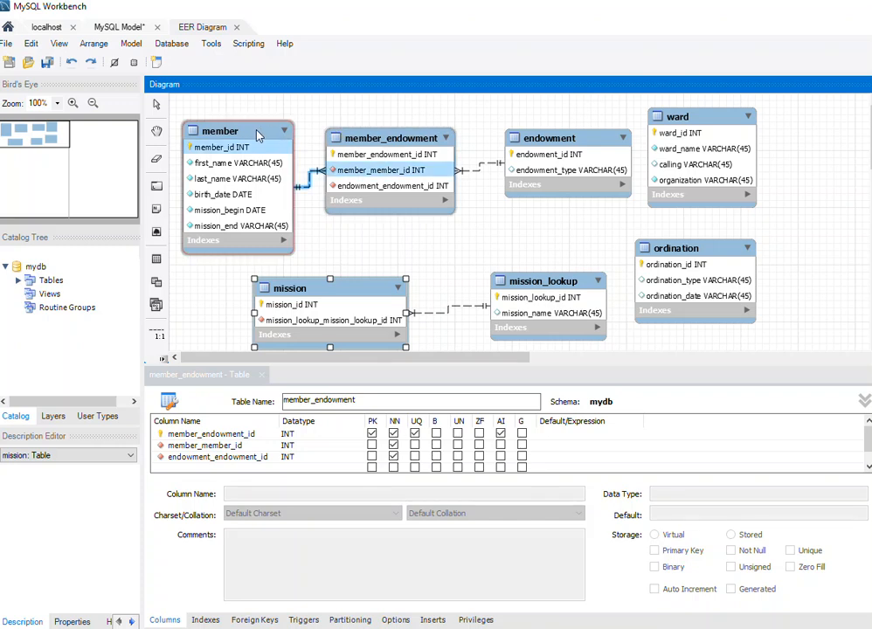
{"action": "left_click", "coordinate": [666, 128]}
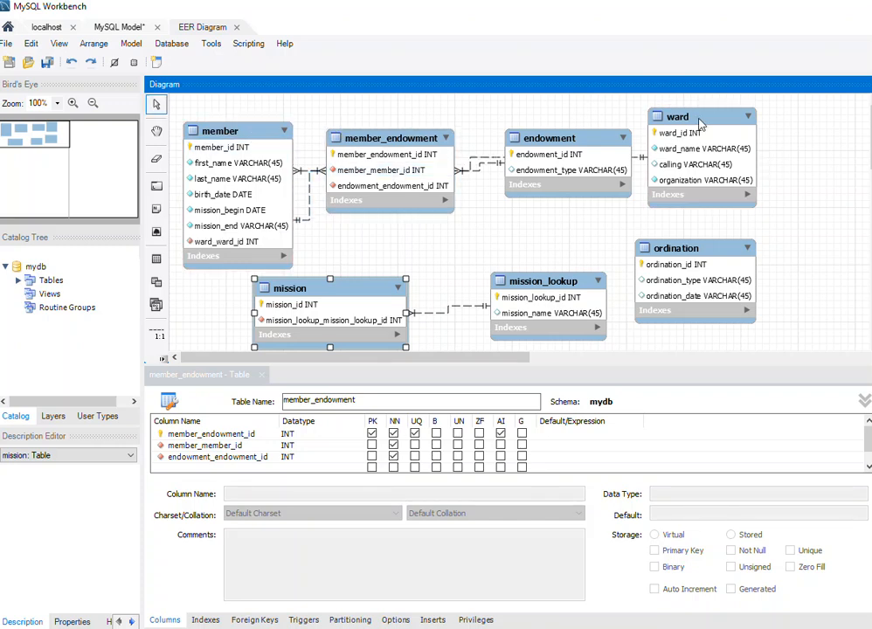
{"action": "left_click_drag", "start_coordinate": [700, 122], "coordinate": [757, 122]}
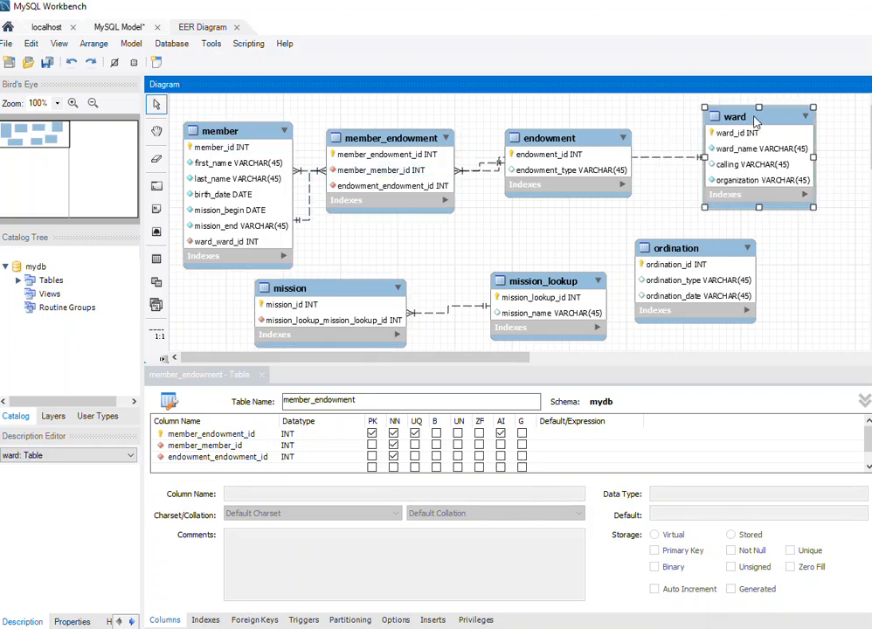
Shift mission away from member and link the two with a one-to-many non-identifying relationship, keeping the foreign key in member.
{"action": "left_click_drag", "start_coordinate": [355, 294], "coordinate": [391, 294]}
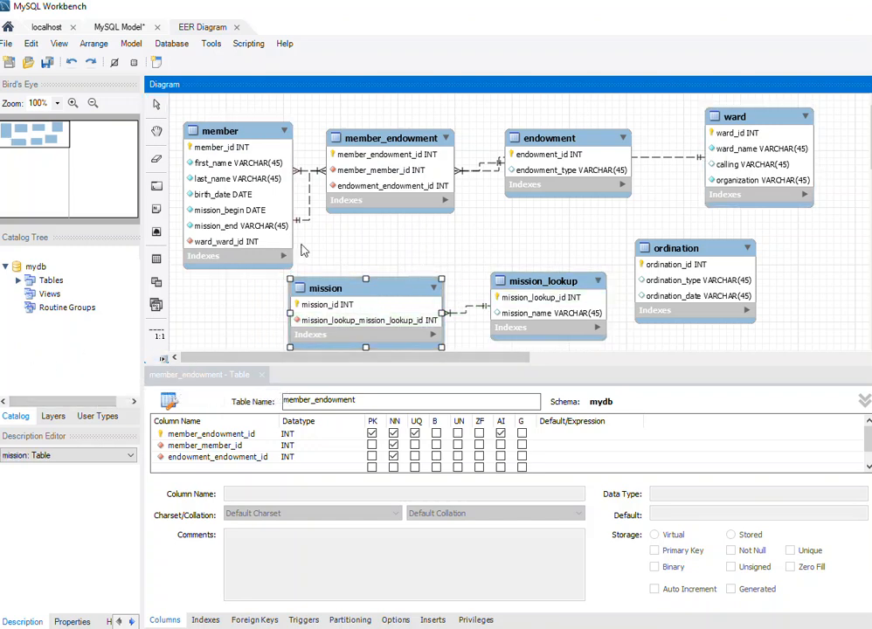
{"action": "left_click", "coordinate": [245, 134]}
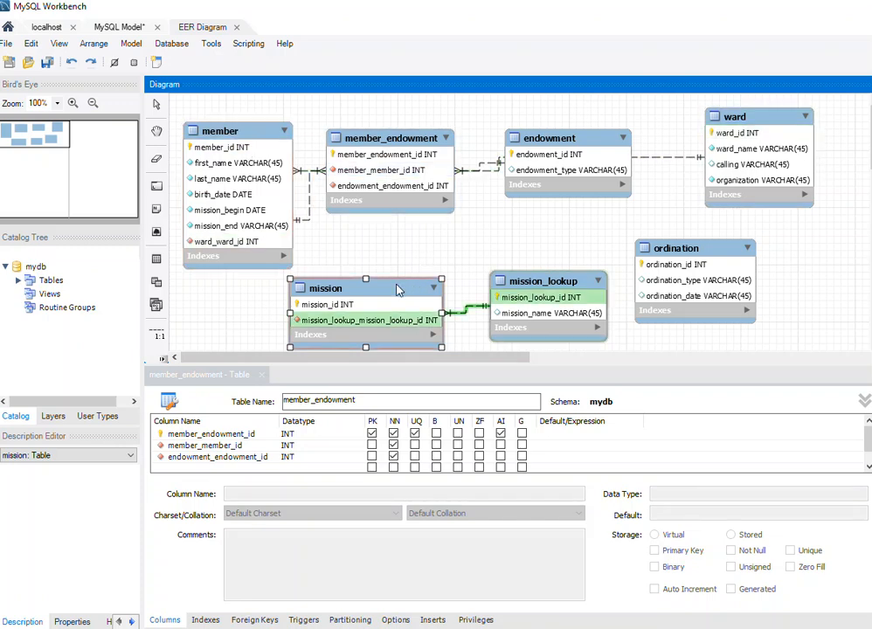
{"action": "left_click", "coordinate": [341, 302]}
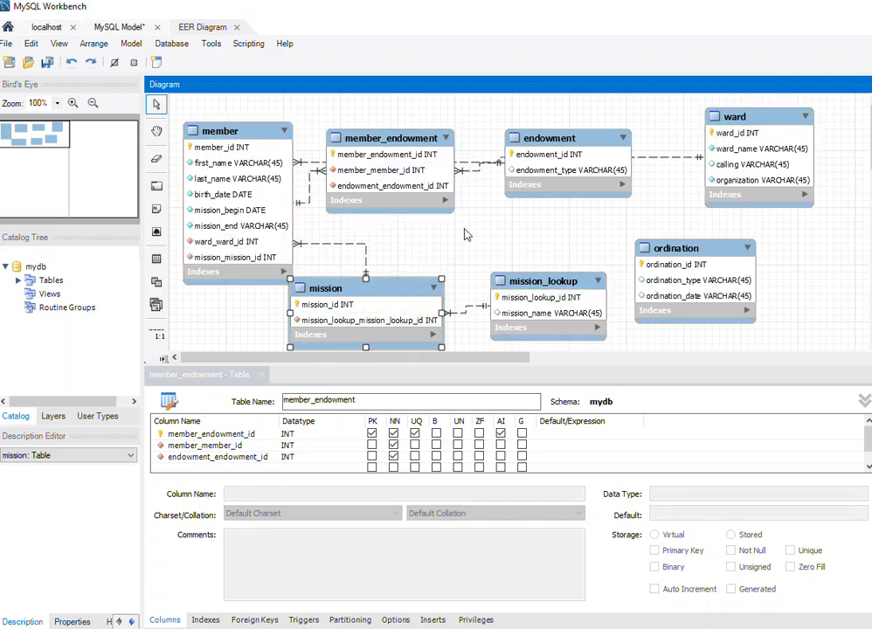
Place a new table named member_ordination between mission_lookup and endowment, beside the ordination table.
{"action": "mouse_move", "coordinate": [693, 249]}
{"action": "left_mouse_down"}
{"action": "mouse_move", "coordinate": [733, 237]}
{"action": "mouse_move", "coordinate": [698, 240]}
{"action": "left_mouse_up"}
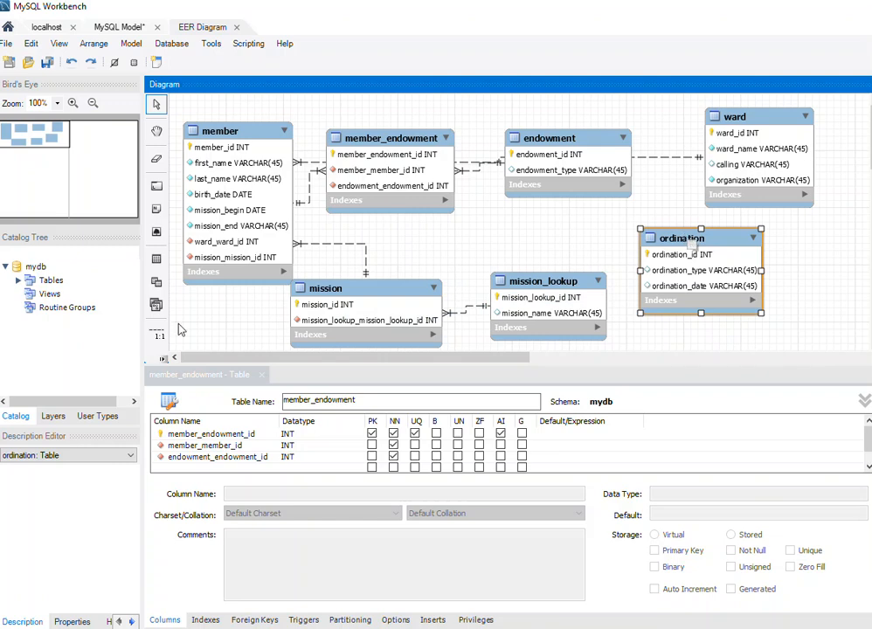
{"action": "left_click", "coordinate": [156, 261]}
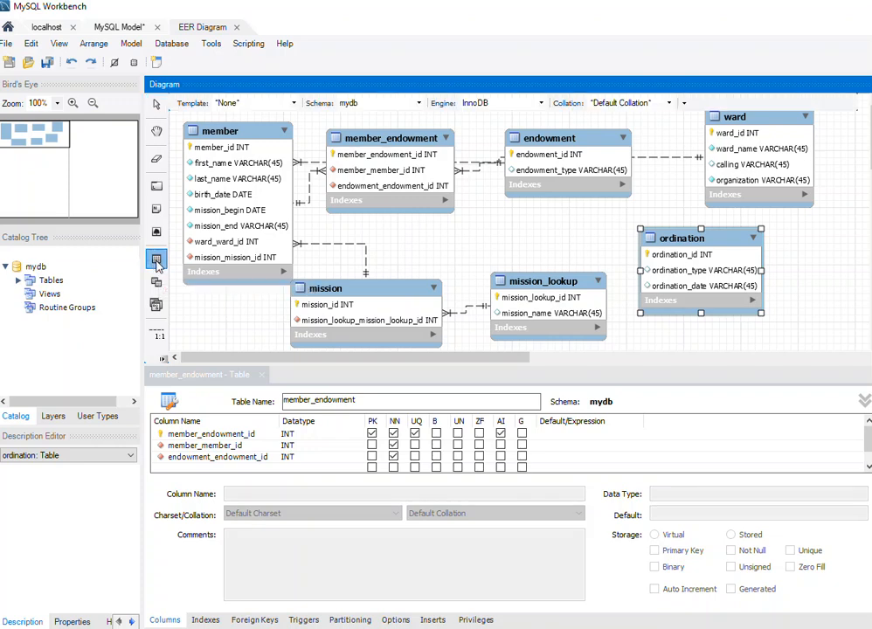
{"action": "left_click", "coordinate": [498, 230]}
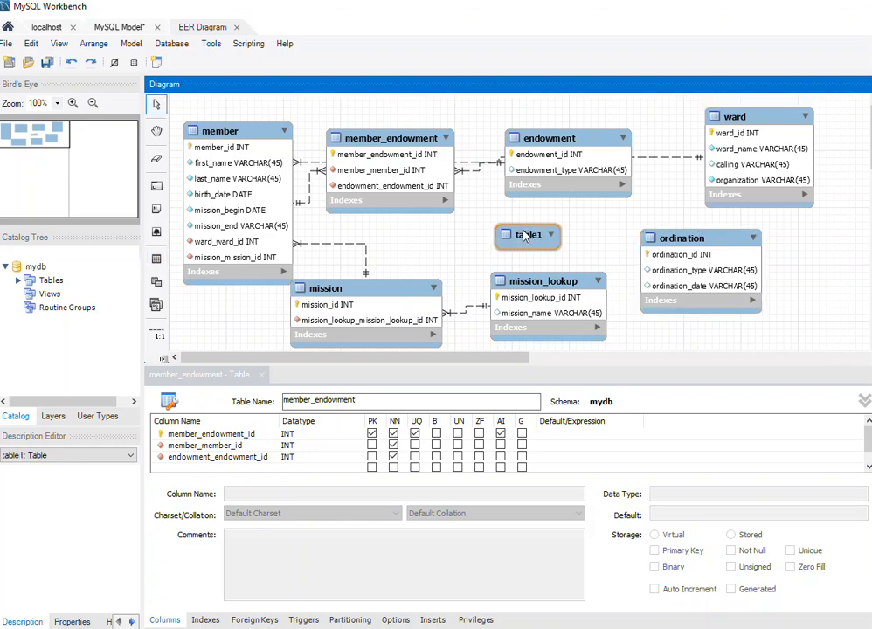
{"action": "right_click", "coordinate": [513, 231]}
{"action": "left_click", "coordinate": [561, 295]}
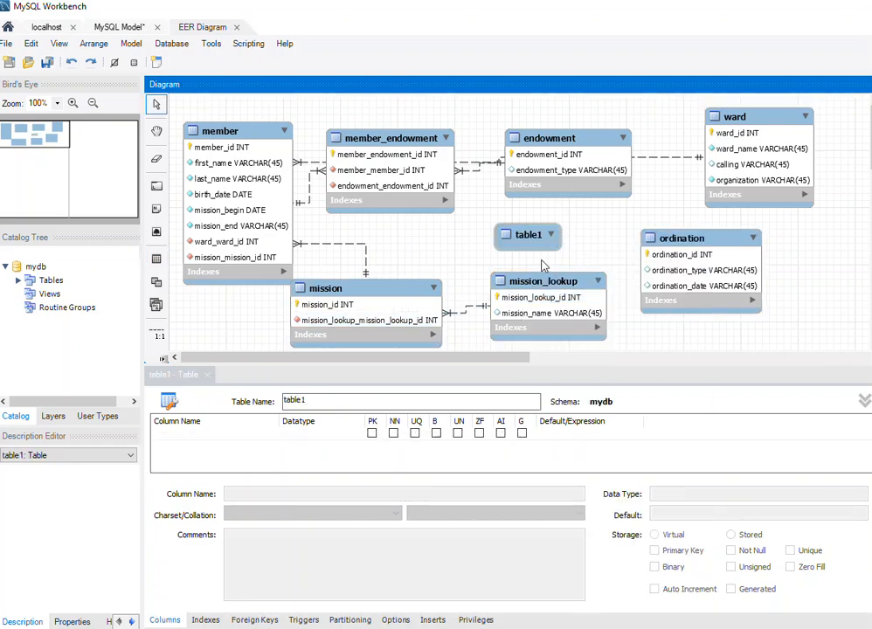
{"action": "left_click_drag", "start_coordinate": [309, 400], "coordinate": [286, 399]}
{"action": "type", "text": "member_ordination"}
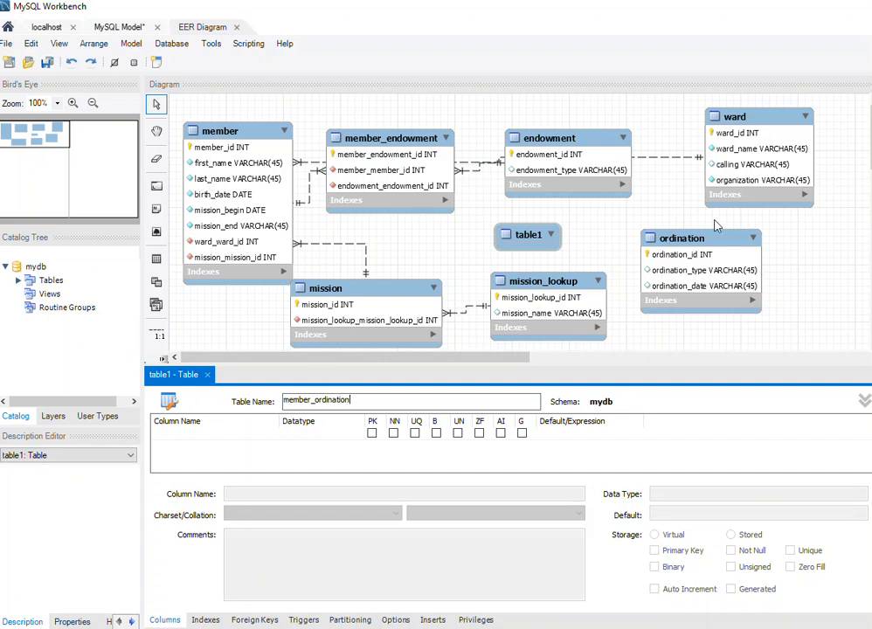
Add an INT column member_ordination_id to the member_ordination table as primary key, not null, unique and auto-increment.
{"action": "double_click", "coordinate": [165, 435]}
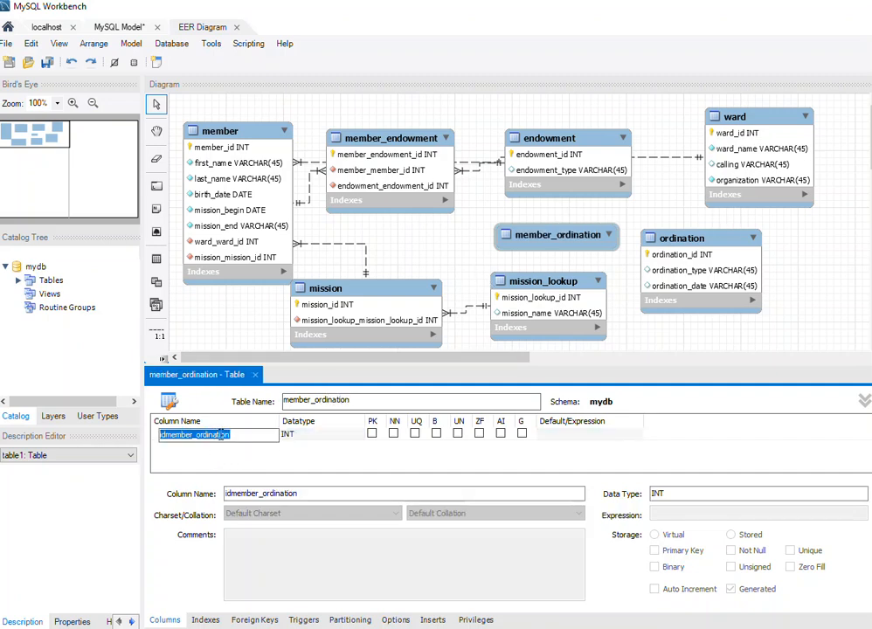
{"action": "left_click", "coordinate": [168, 435]}
{"action": "key", "text": "BackSpace"}
{"action": "key", "text": "BackSpace"}
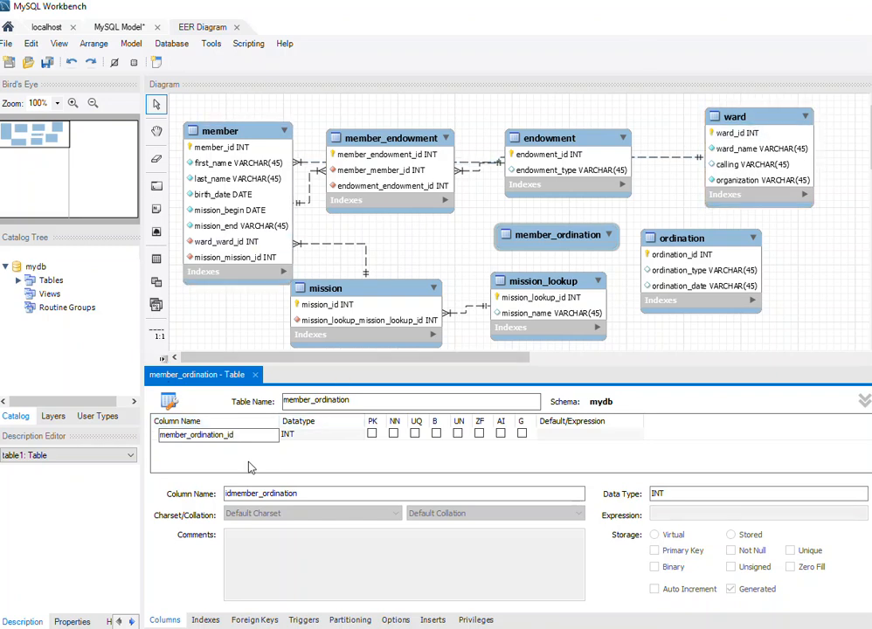
{"action": "left_click", "coordinate": [371, 434]}
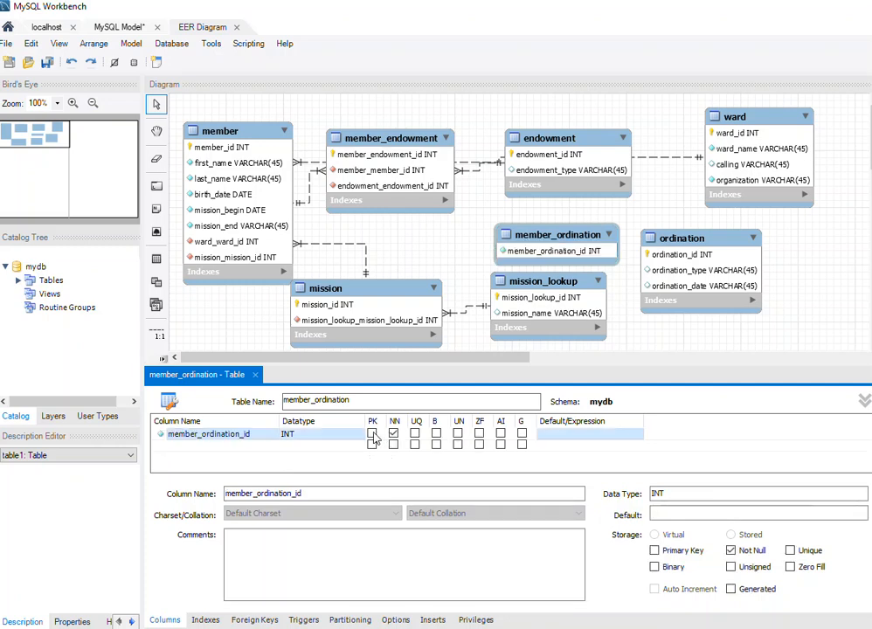
{"action": "left_click", "coordinate": [415, 434]}
{"action": "left_click", "coordinate": [501, 434]}
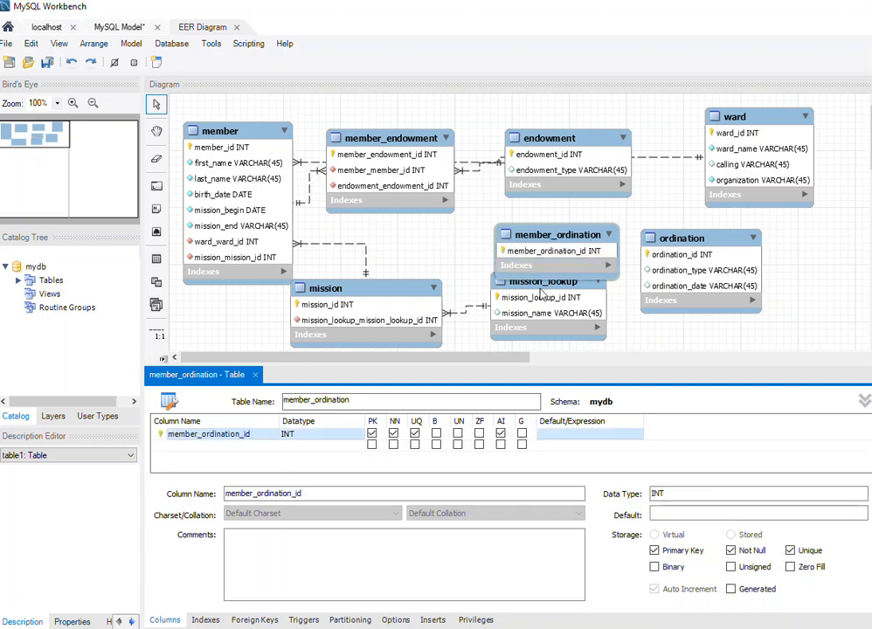
Link member_ordination to both member and ordination with one-to-many non-identifying relationships, keeping the foreign keys in member_ordination.
{"action": "left_click_drag", "start_coordinate": [586, 261], "coordinate": [585, 242]}
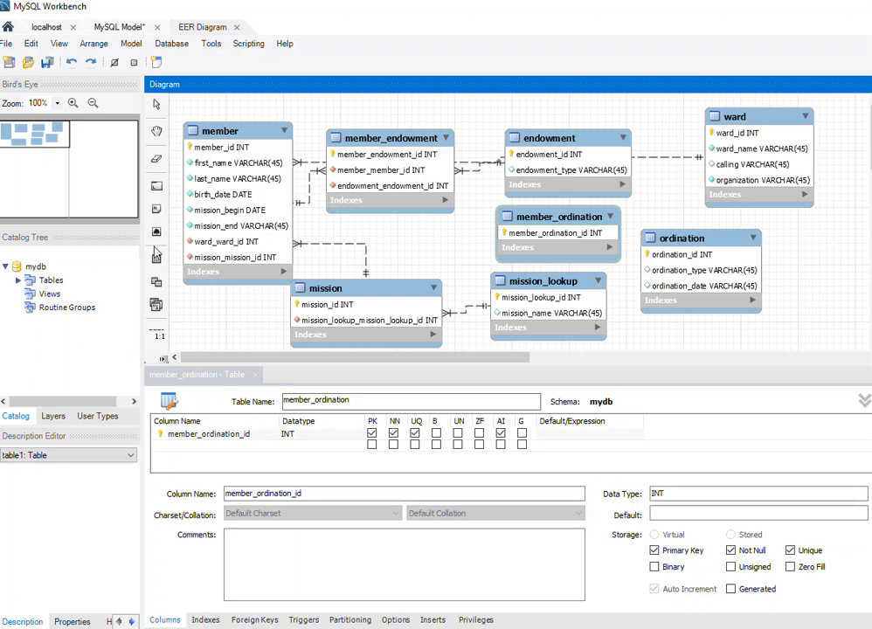
{"action": "left_click", "coordinate": [540, 223]}
{"action": "left_click", "coordinate": [191, 144]}
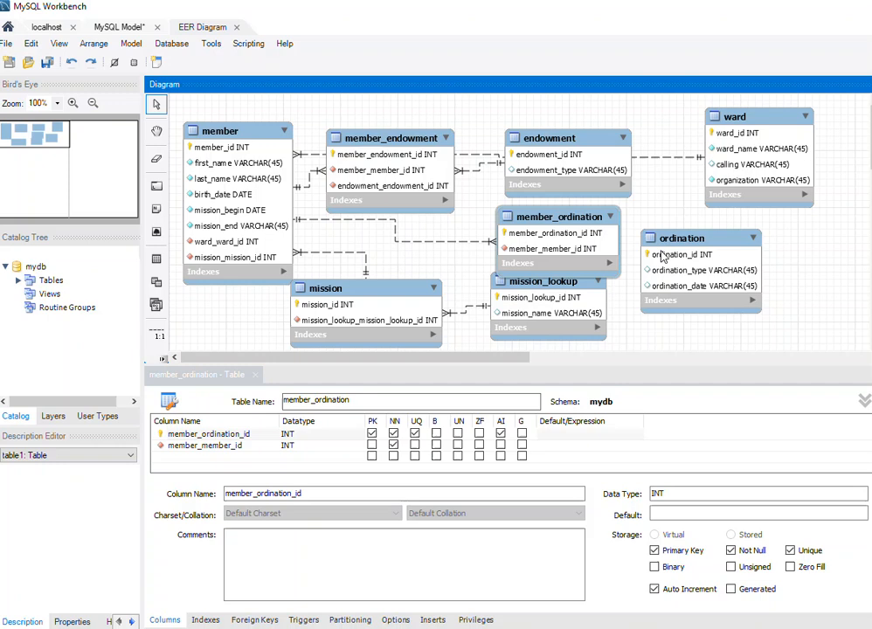
{"action": "left_click", "coordinate": [161, 359]}
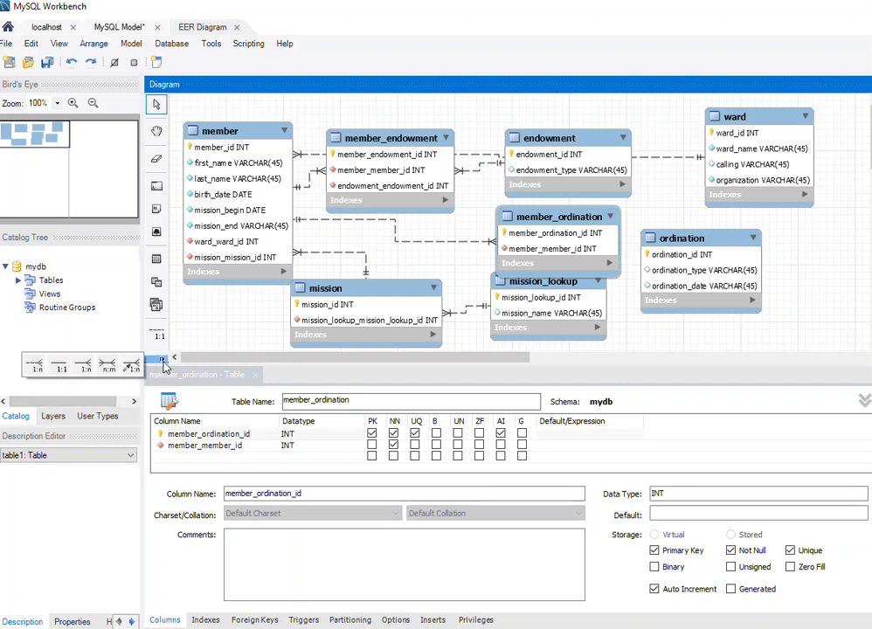
{"action": "left_click", "coordinate": [33, 365]}
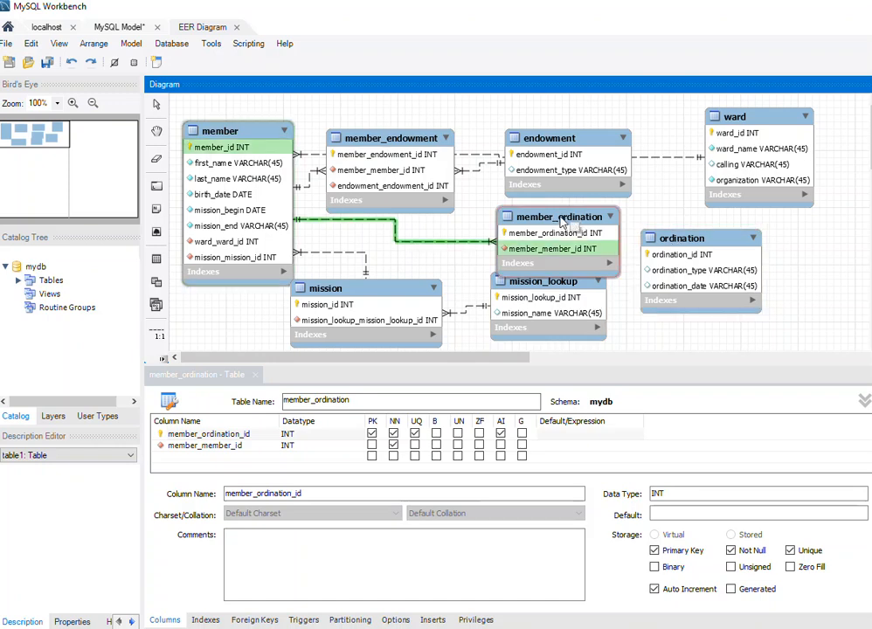
{"action": "left_click", "coordinate": [562, 221]}
{"action": "left_click", "coordinate": [695, 258]}
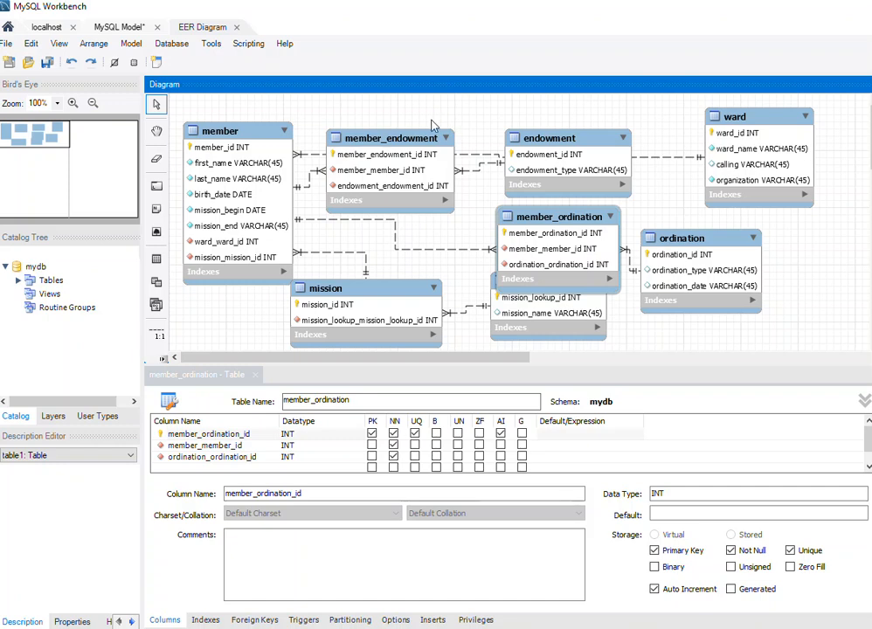
{"action": "left_click", "coordinate": [174, 46]}
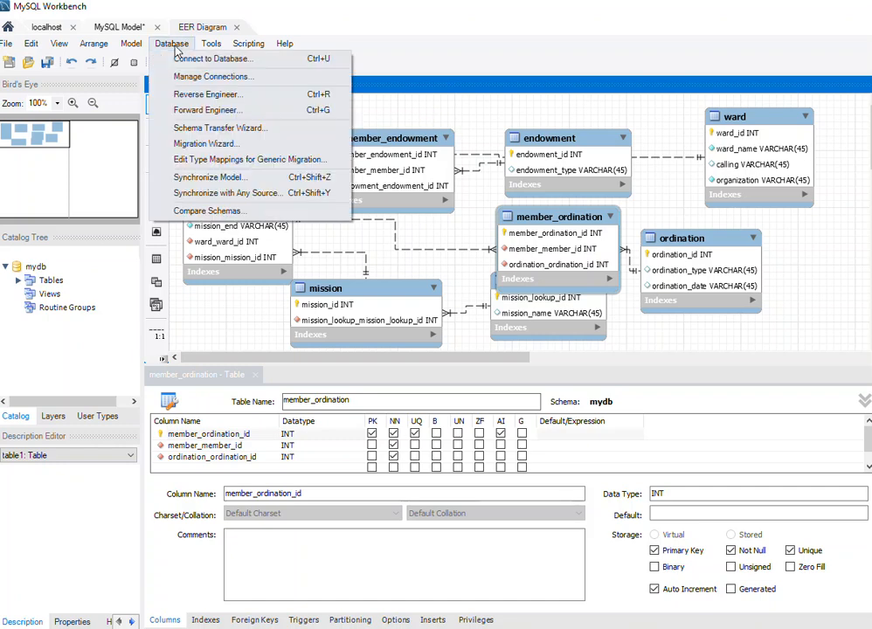
{"action": "left_click", "coordinate": [175, 111]}
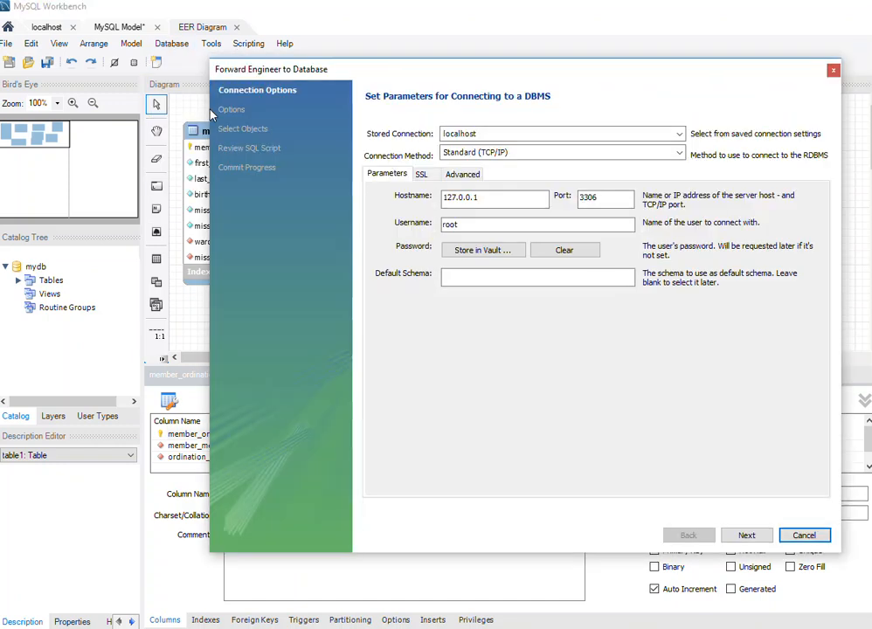
{"action": "left_click", "coordinate": [746, 535]}
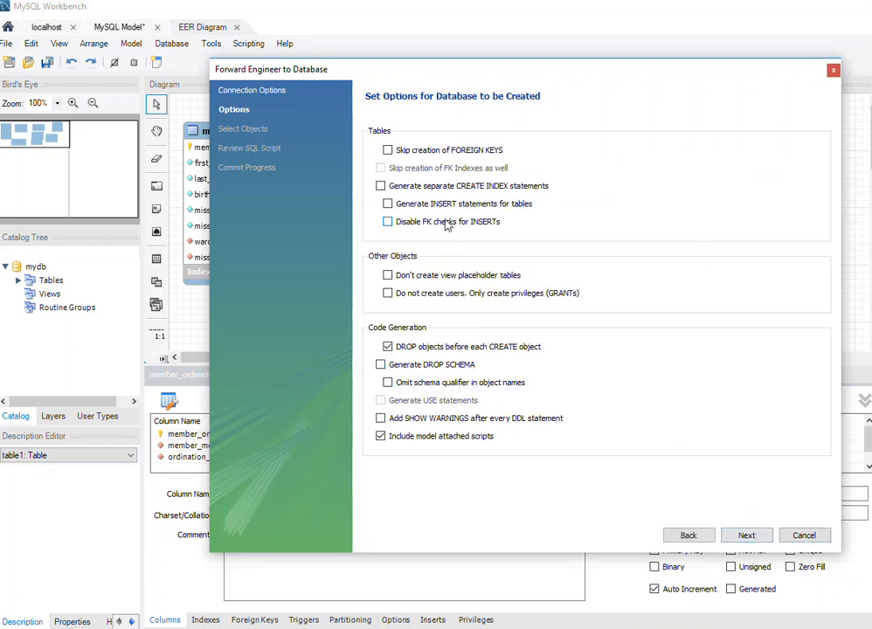
{"action": "left_click", "coordinate": [804, 535]}
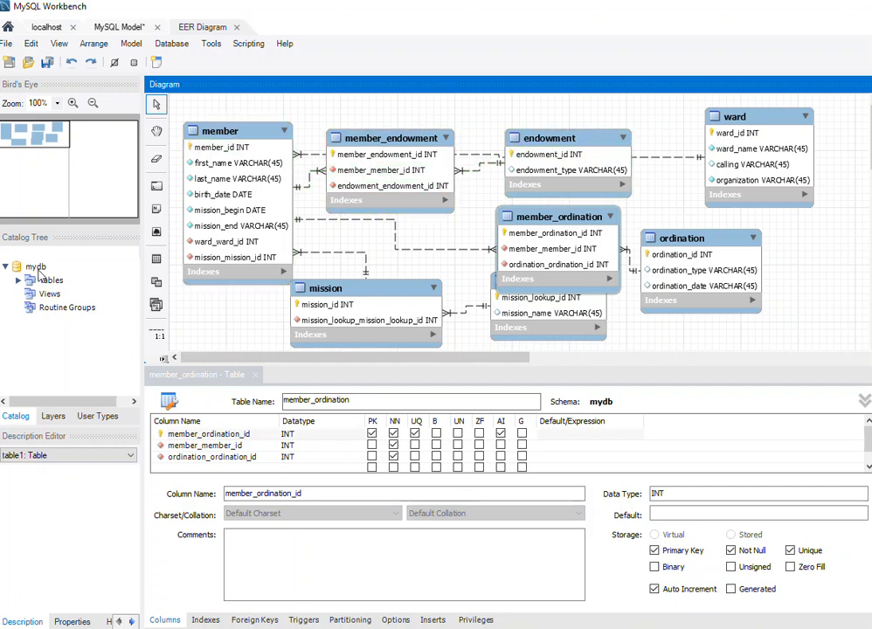
Rename the mydb schema to lds_member and update all references to the old schema name.
{"action": "left_click", "coordinate": [33, 269]}
{"action": "right_click", "coordinate": [34, 273]}
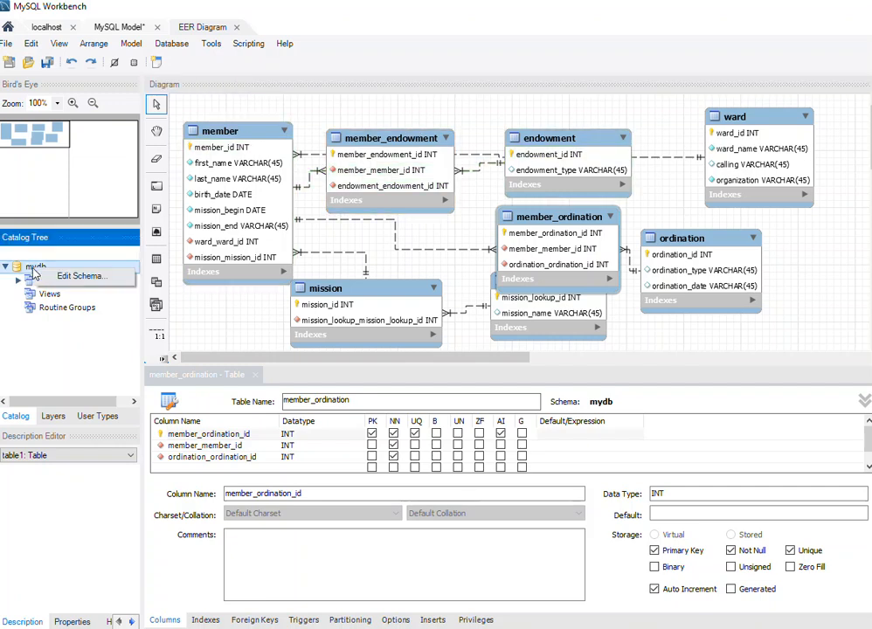
{"action": "left_click", "coordinate": [63, 278]}
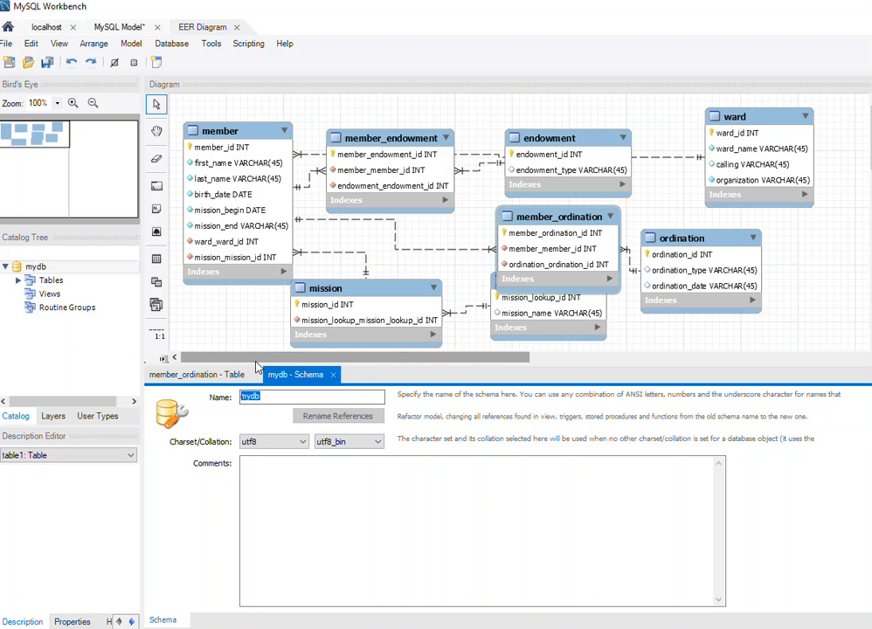
{"action": "type", "text": "lds_mumb"}
{"action": "key", "text": "BackSpace"}
{"action": "key", "text": "BackSpace"}
{"action": "key", "text": "BackSpace"}
{"action": "type", "text": "ember"}
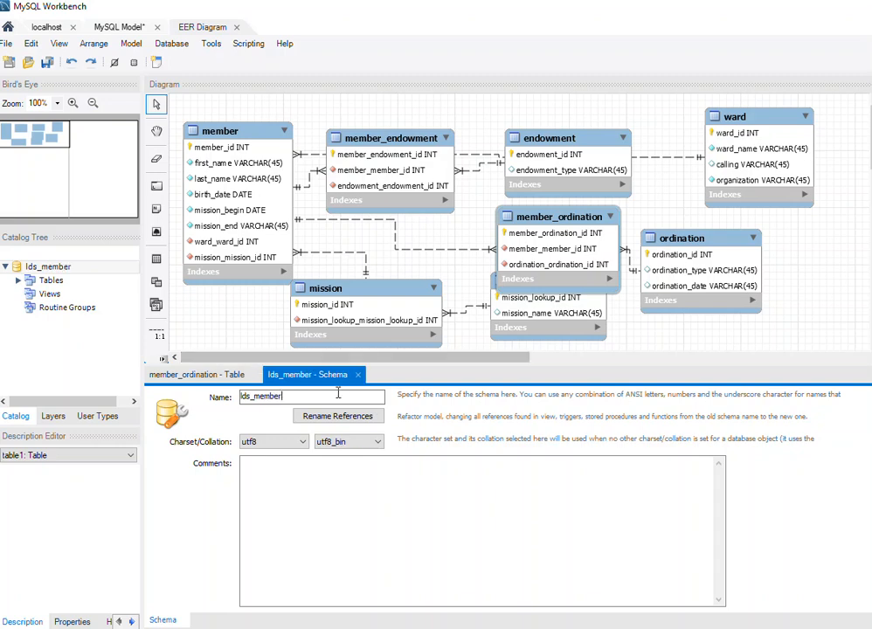
{"action": "left_click", "coordinate": [334, 418]}
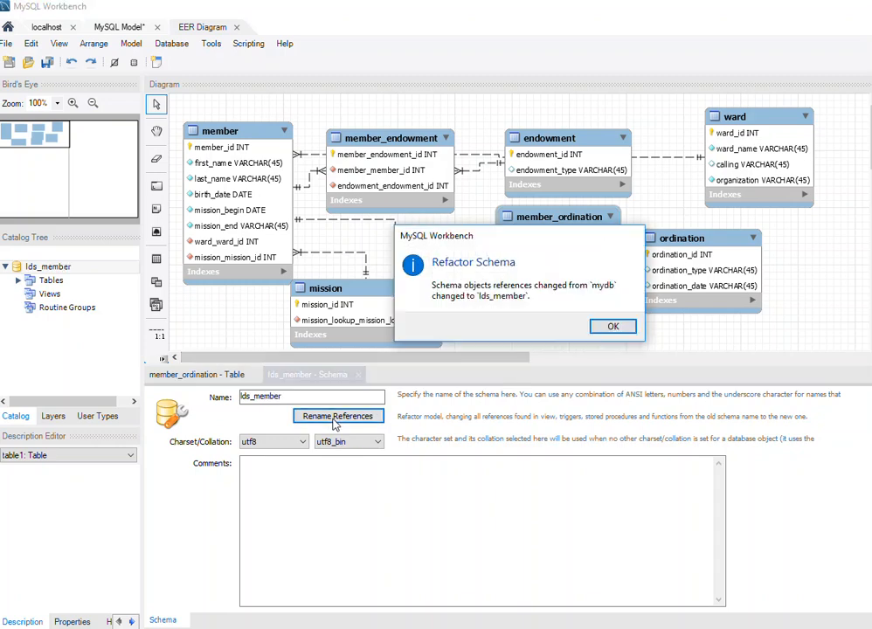
{"action": "left_click", "coordinate": [618, 327]}
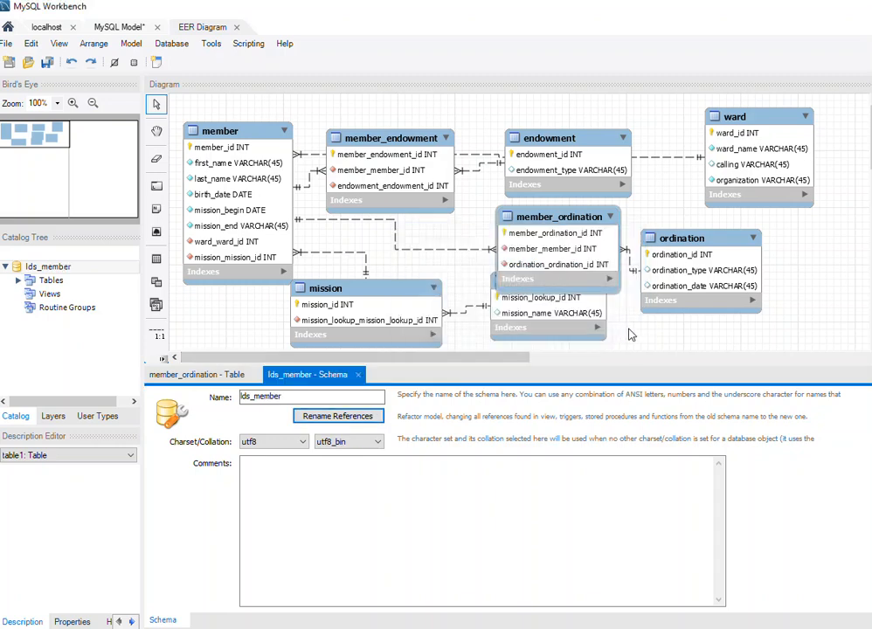
Set up forward engineering of the model's table objects to the database, with existing objects dropped before each one is created.
{"action": "left_click", "coordinate": [171, 44]}
{"action": "left_click", "coordinate": [193, 110]}
{"action": "left_click", "coordinate": [750, 536]}
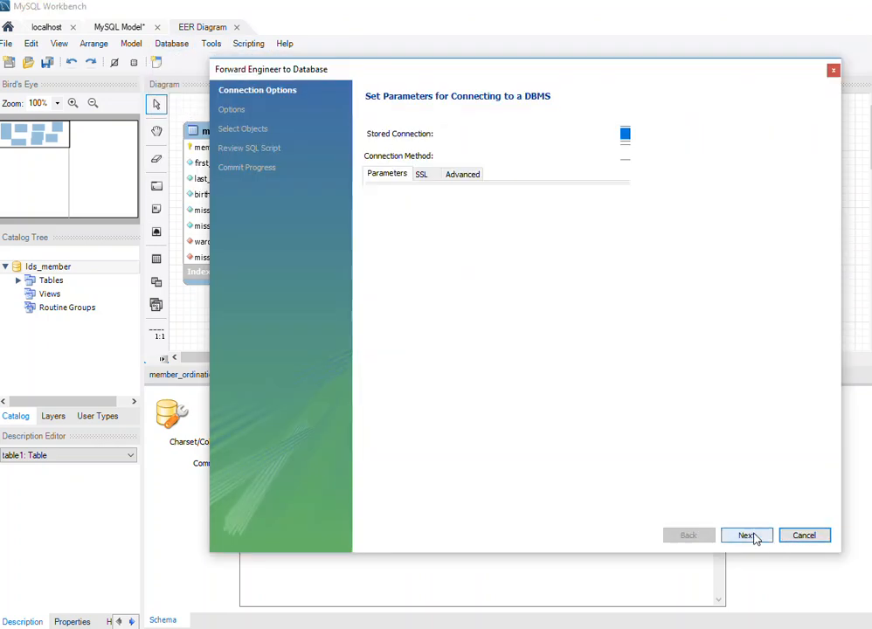
{"action": "left_click", "coordinate": [380, 347]}
{"action": "left_click", "coordinate": [749, 536]}
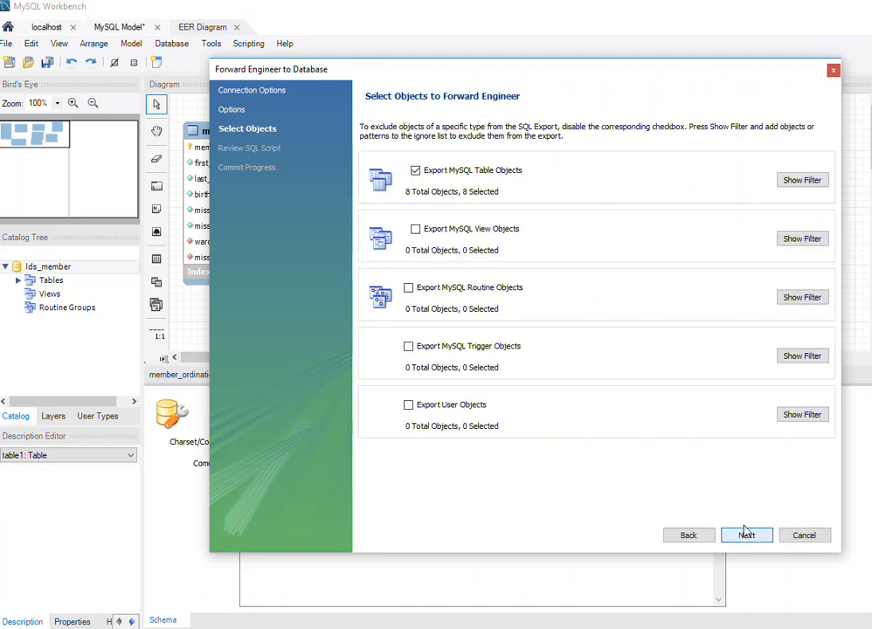
{"action": "left_click", "coordinate": [748, 536]}
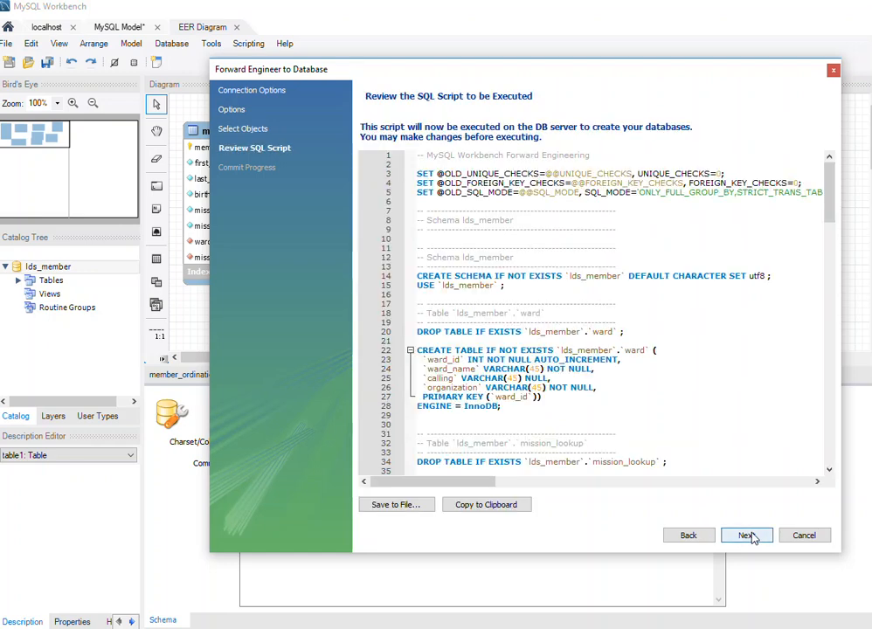
Review the generated SQL script, execute it on the database server, and close the forward engineering wizard.
{"action": "scroll", "coordinate": [643, 201], "scroll_direction": "down", "scroll_amount": 4}
{"action": "scroll", "coordinate": [538, 202], "scroll_direction": "up", "scroll_amount": 4}
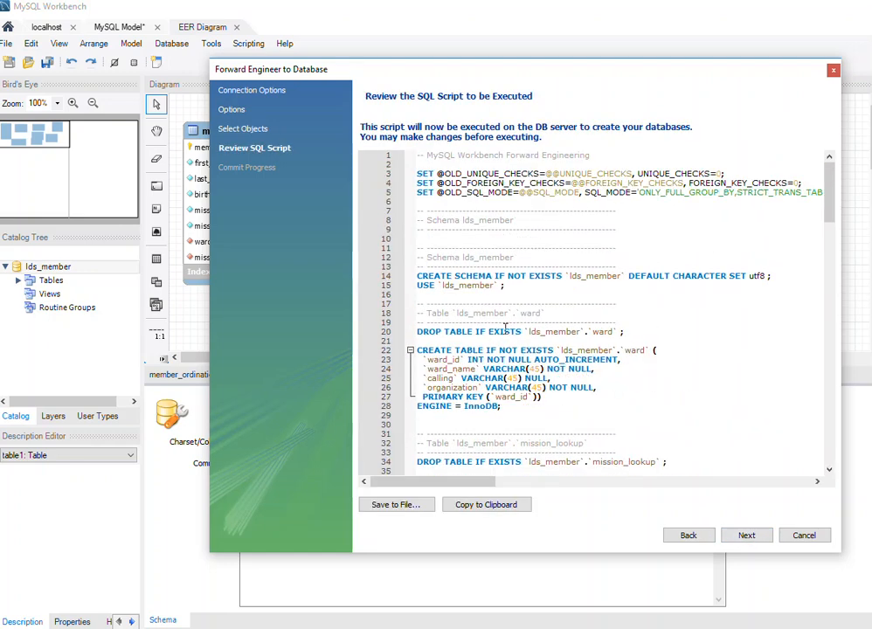
{"action": "left_click", "coordinate": [750, 535]}
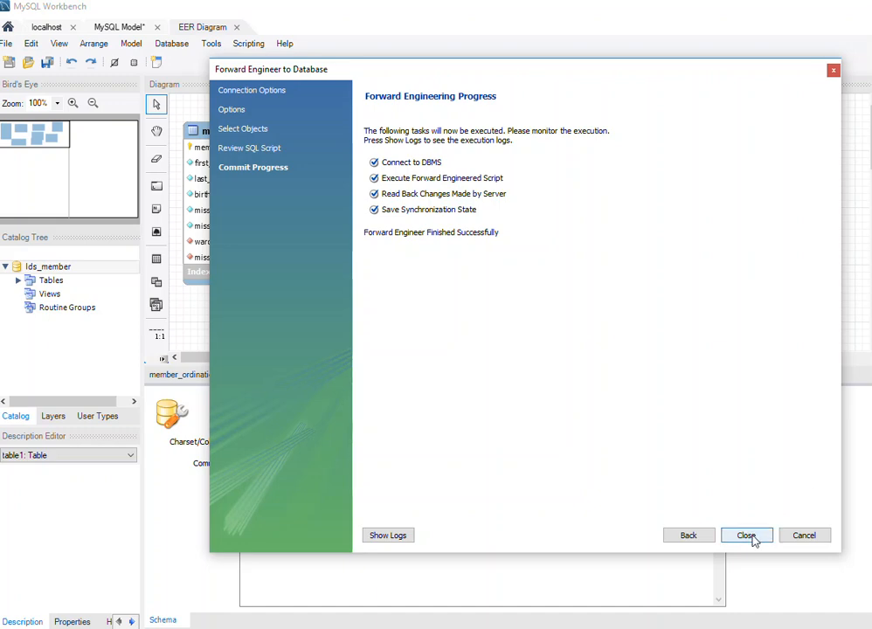
{"action": "left_click", "coordinate": [748, 537]}
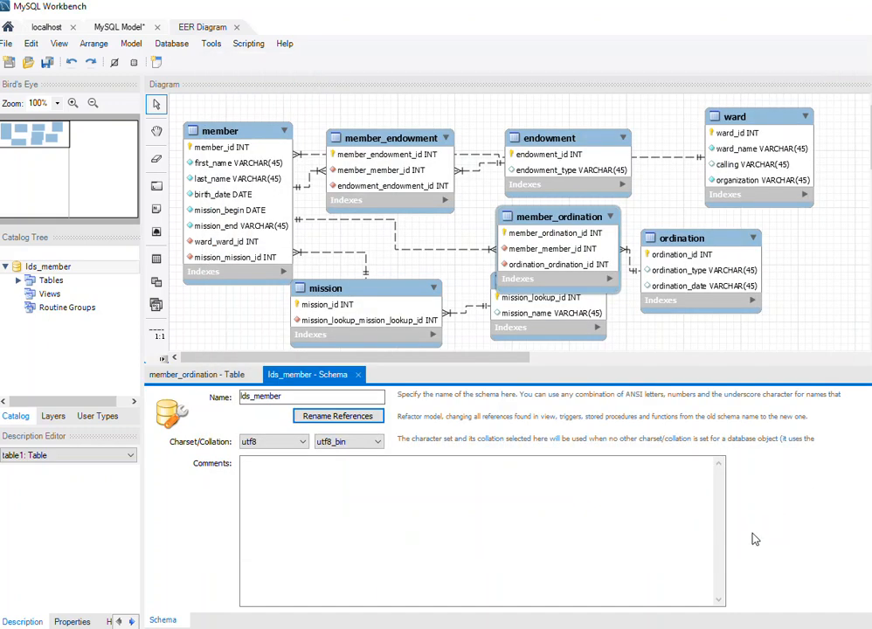
Refresh the schema list of the localhost connection, collapse the member schema, and expand the tables of lds_member to check them.
{"action": "left_click", "coordinate": [48, 27]}
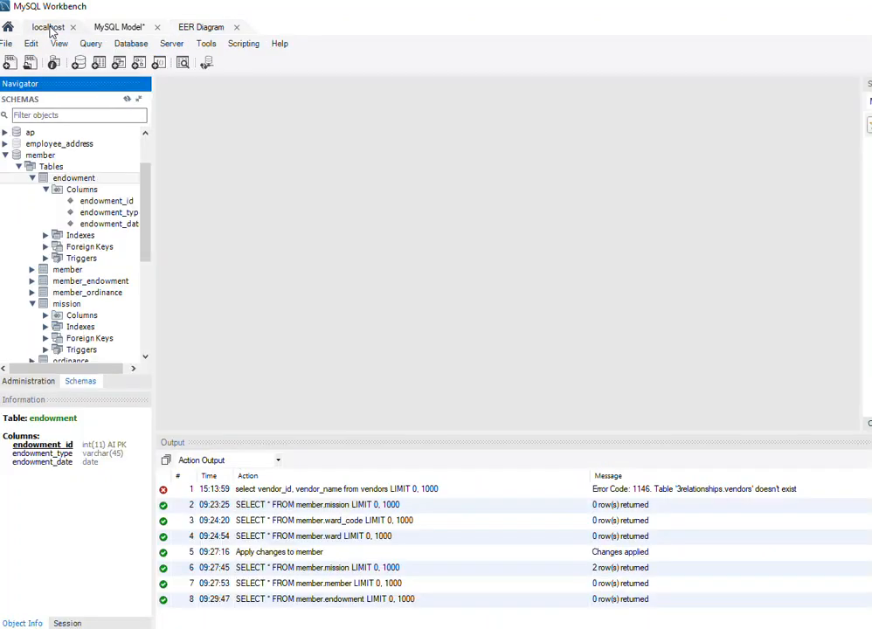
{"action": "left_click", "coordinate": [128, 100]}
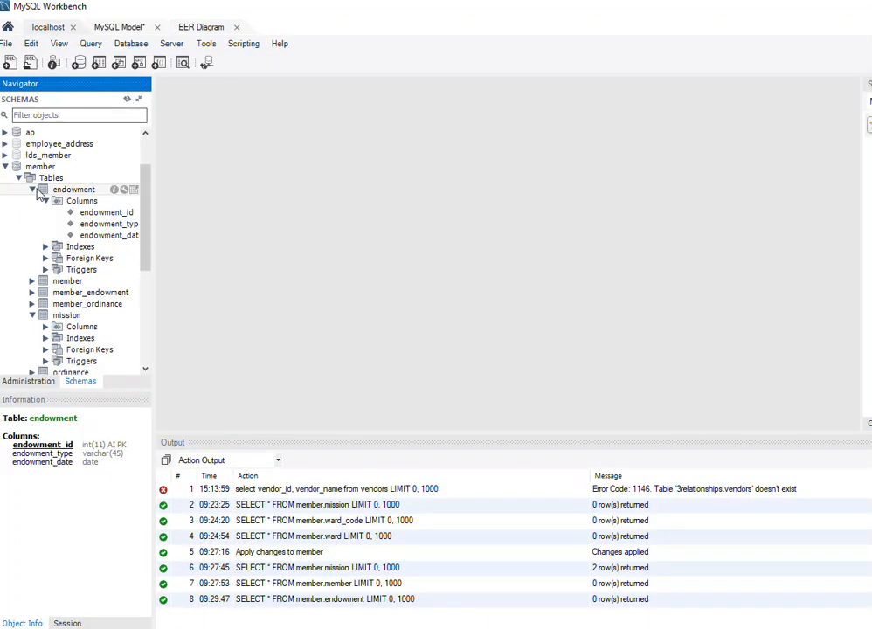
{"action": "left_click", "coordinate": [10, 167]}
{"action": "left_click", "coordinate": [7, 166]}
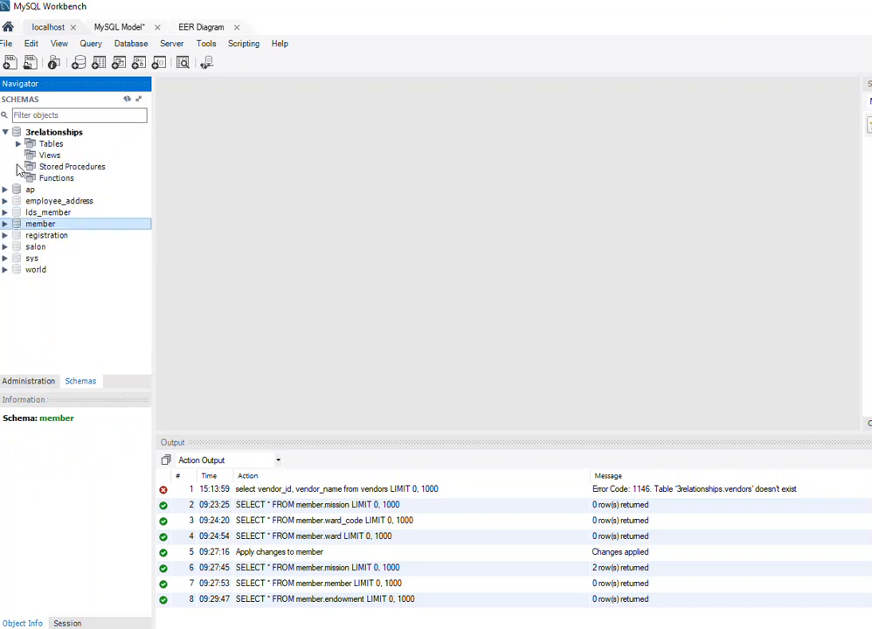
{"action": "left_click", "coordinate": [5, 212]}
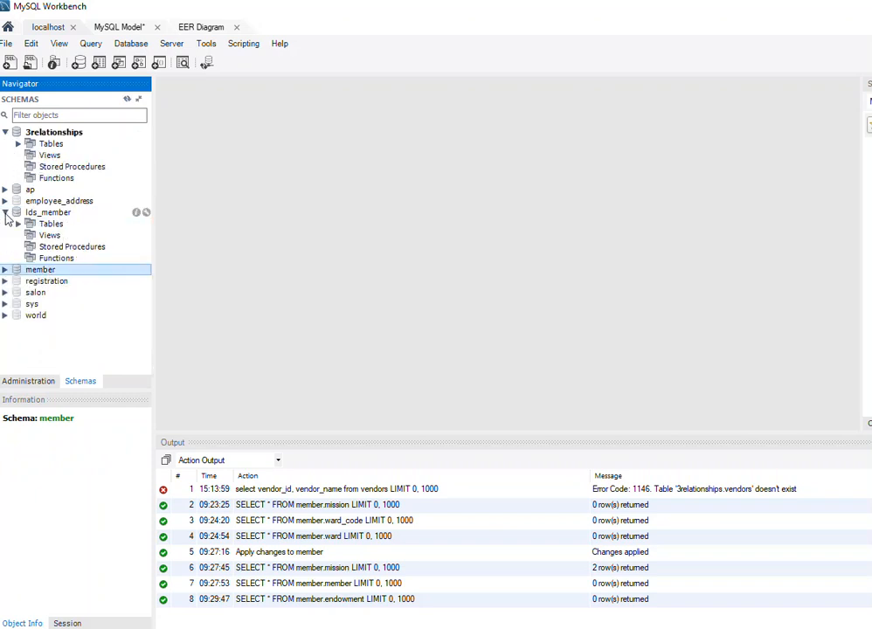
{"action": "left_click", "coordinate": [17, 225]}
{"action": "left_click", "coordinate": [18, 225]}
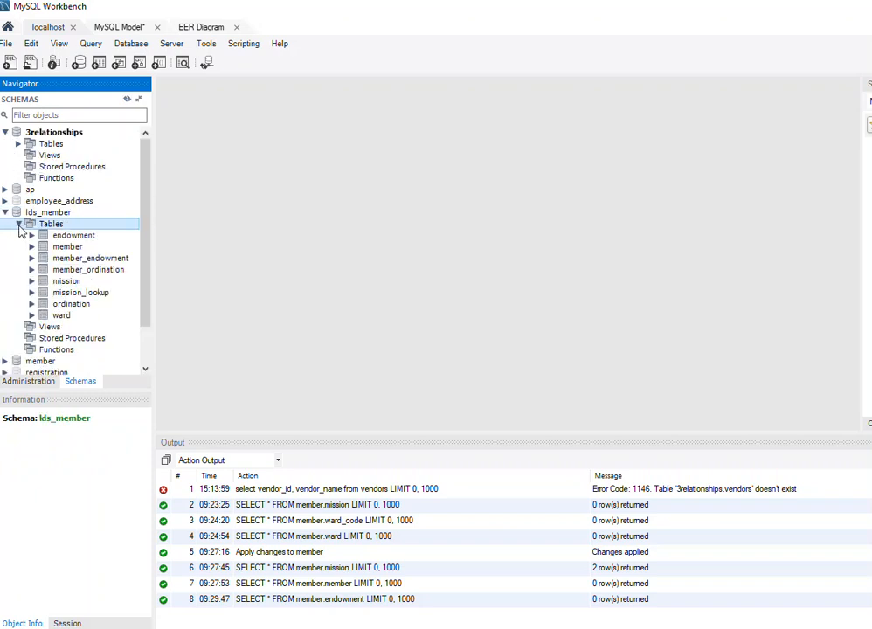